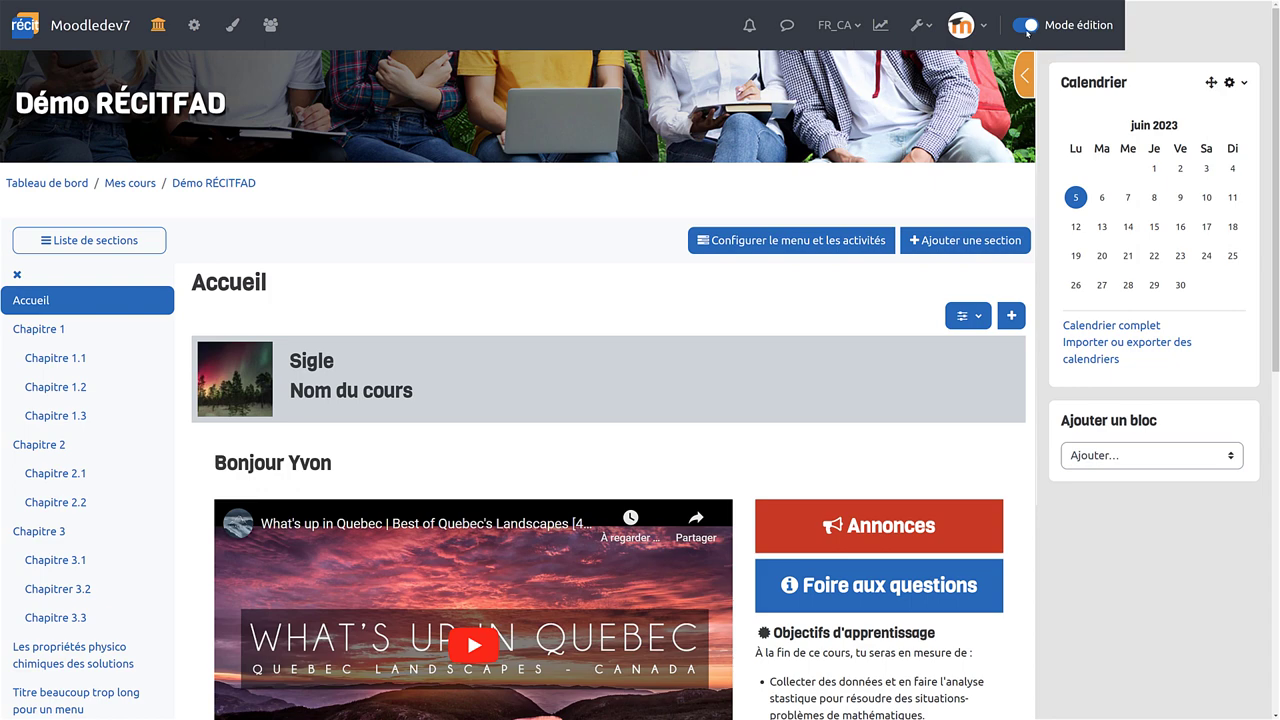
Turn off edit mode in the Démo RÉCITFAD course and show and hide the Calendrier block drawer with the page at 125 % zoom.
left_click(1026, 25)
left_click(1022, 76)
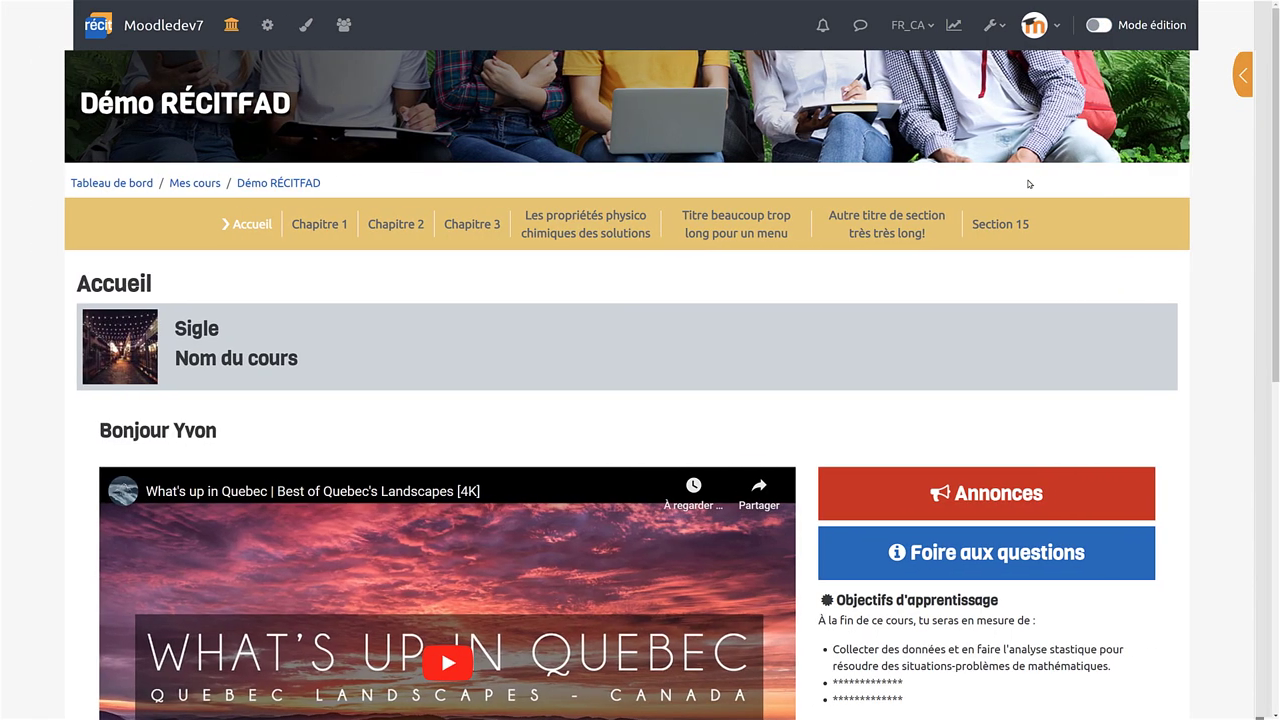
key("ctrl+minus")
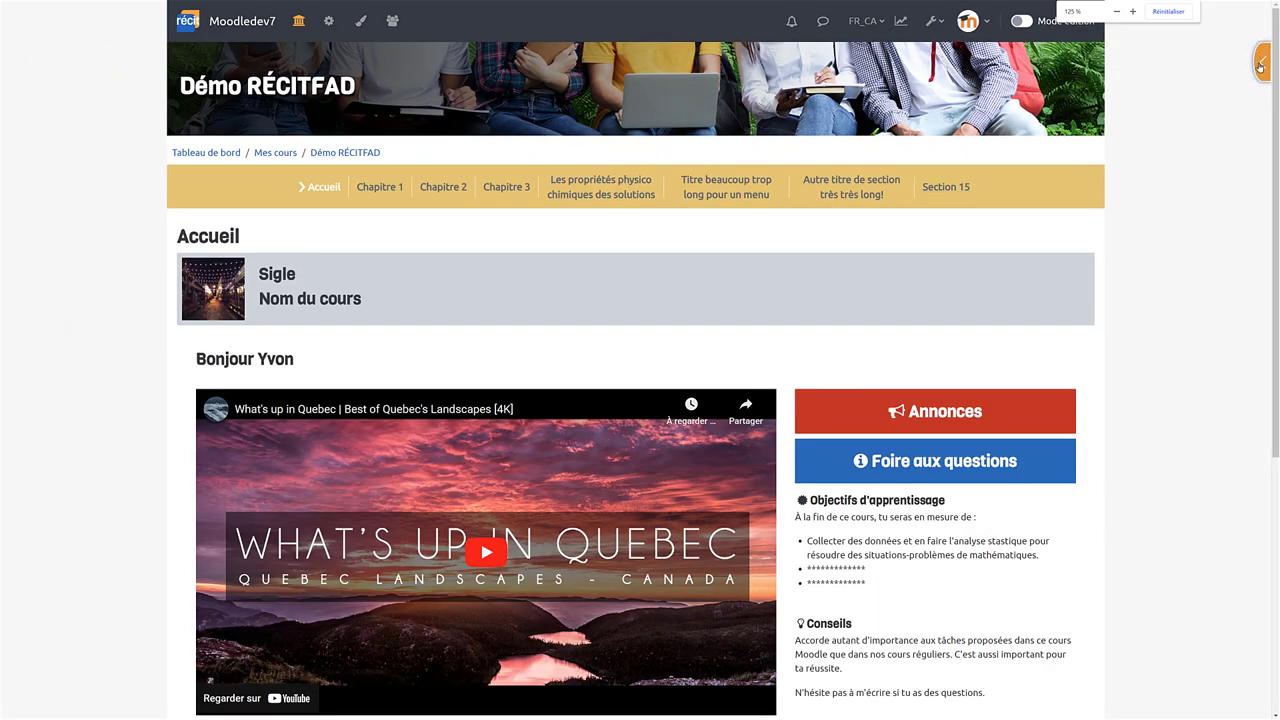
left_click(1261, 64)
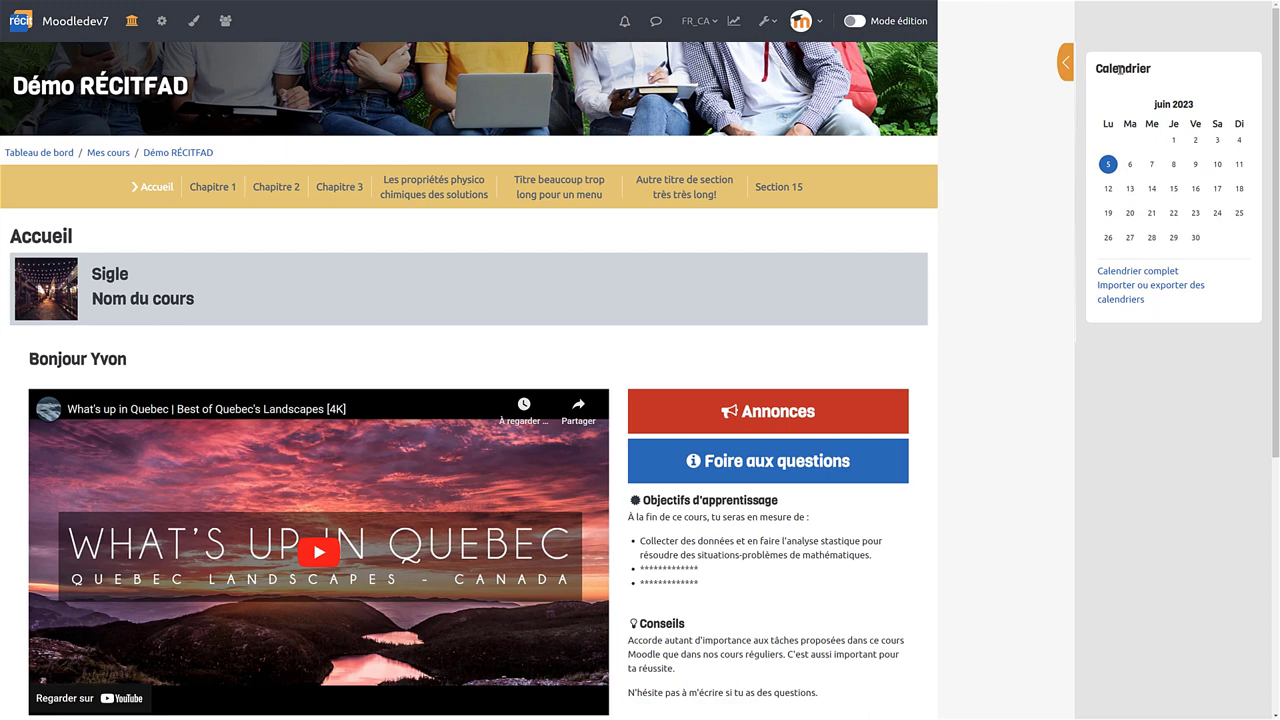
left_click(1063, 72)
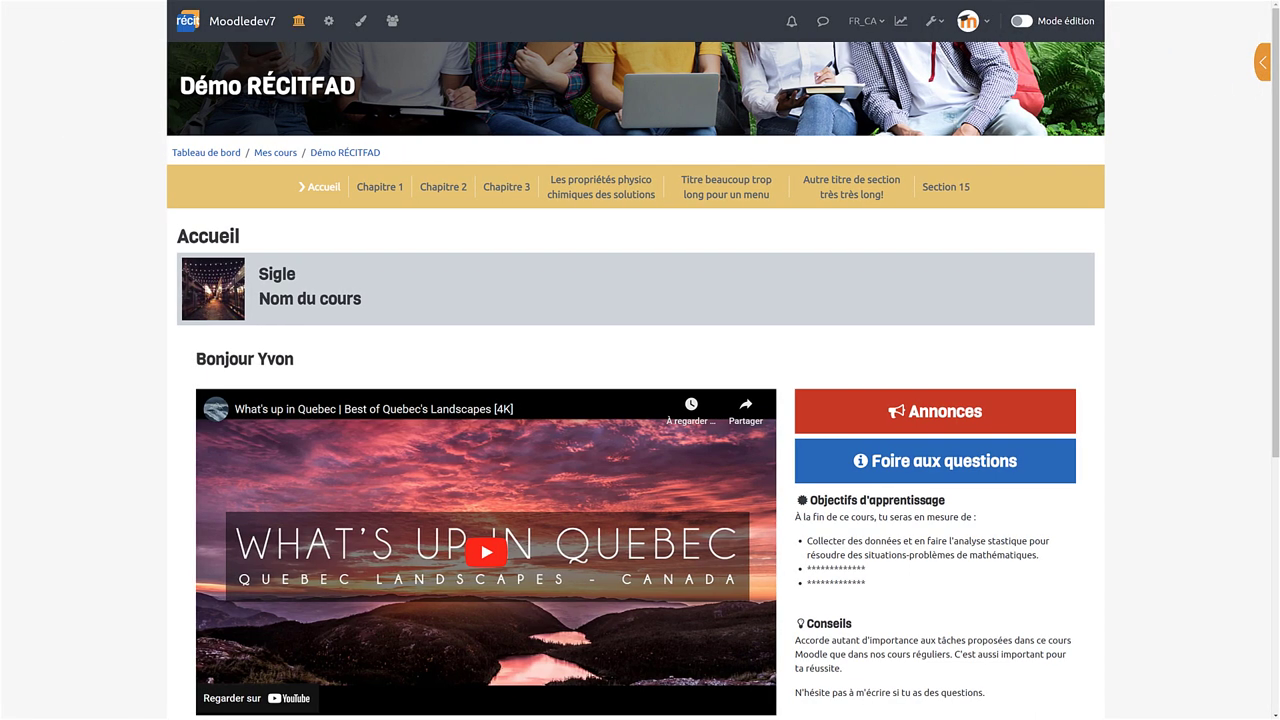
Switch to the student's private browser window, widen it, and open the Démo RÉCITFAD course with its block drawer hidden.
key("alt+Tab")
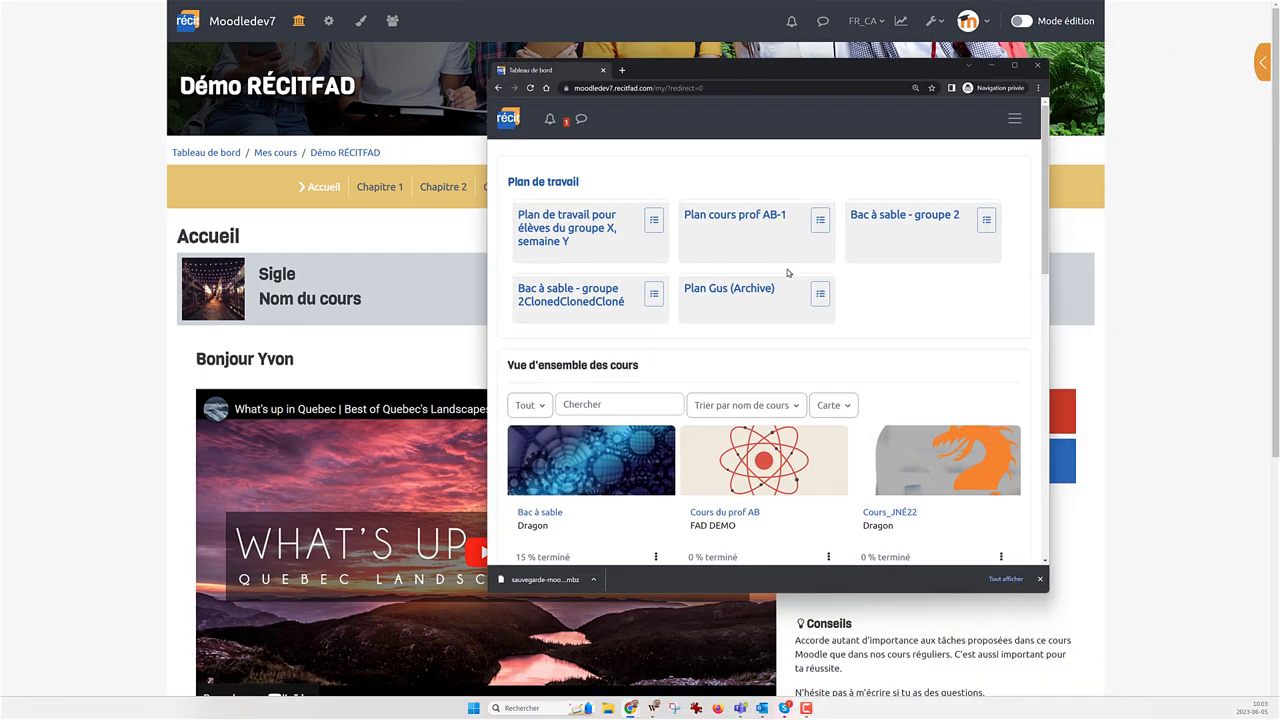
scroll(800, 265, "down", 1)
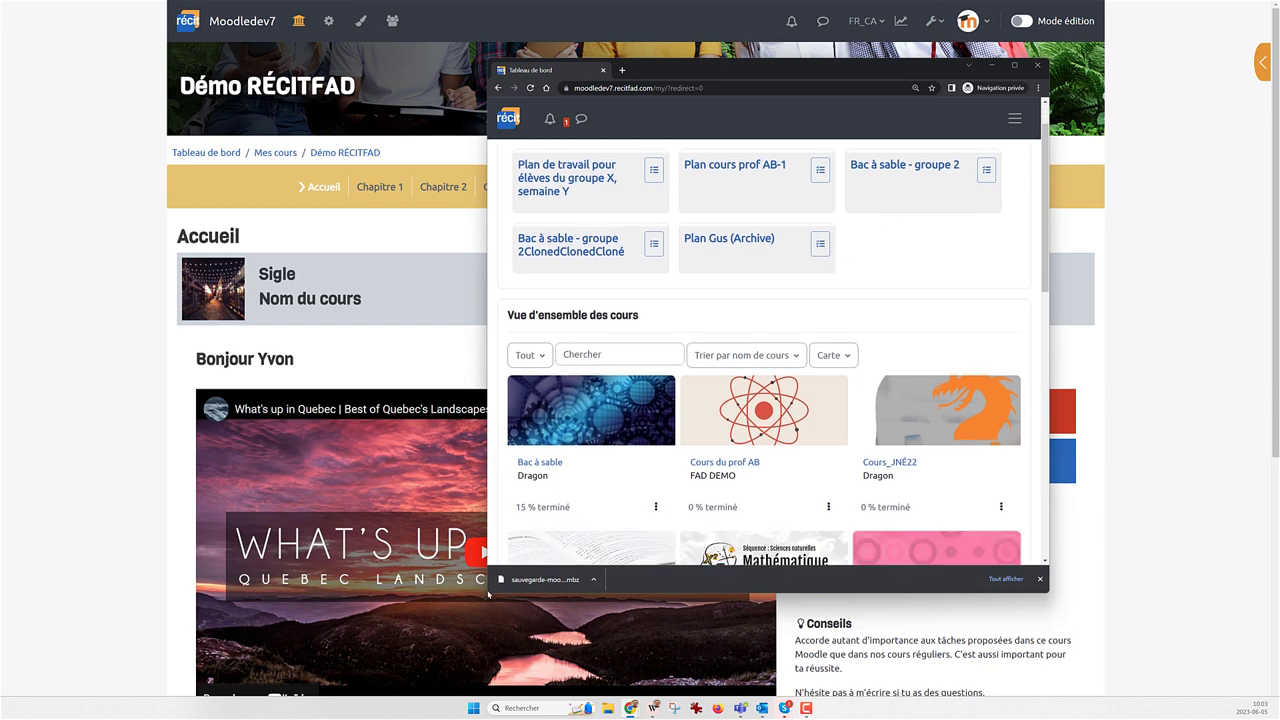
left_click_drag(485, 591, 213, 591)
scroll(338, 450, "down", 2)
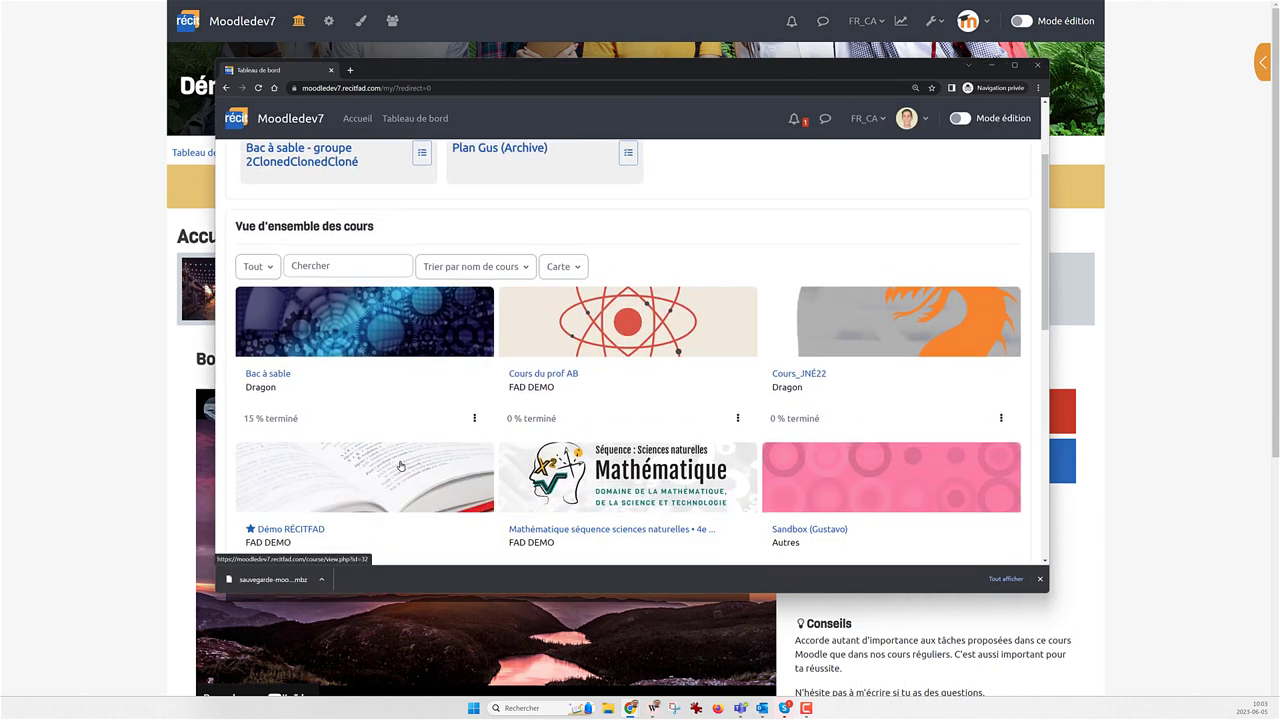
left_click(338, 450)
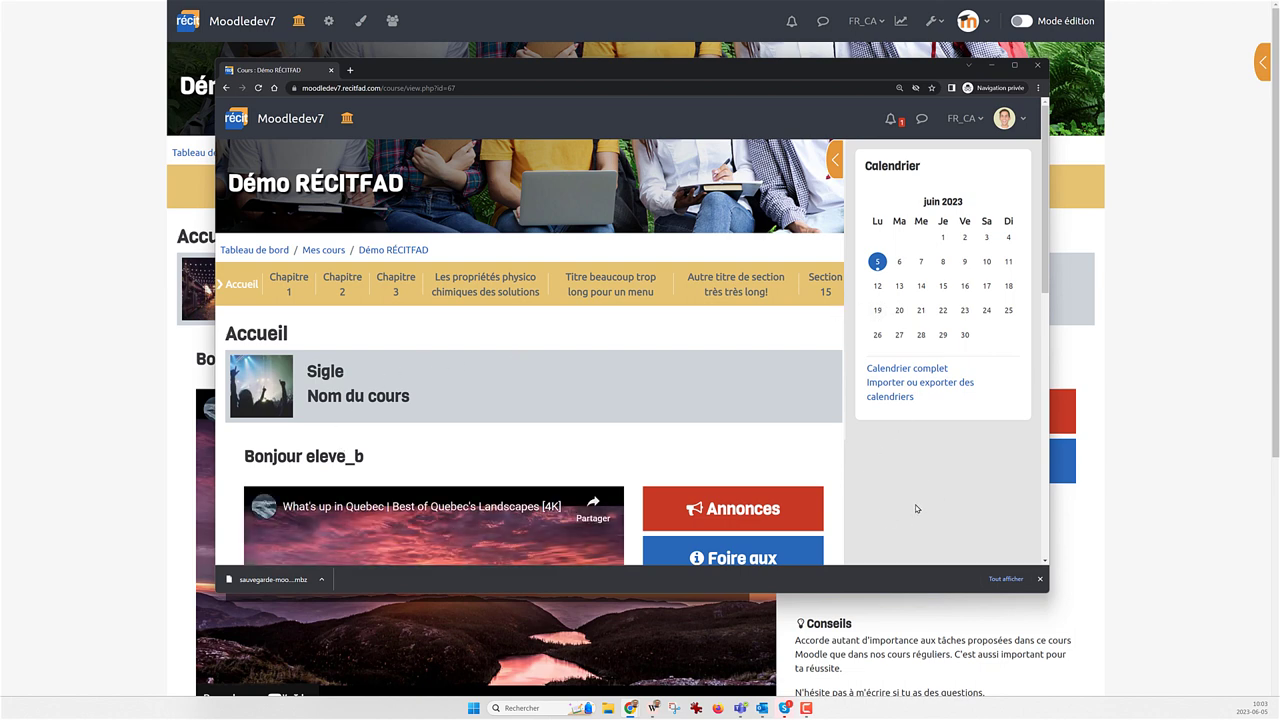
left_click(834, 160)
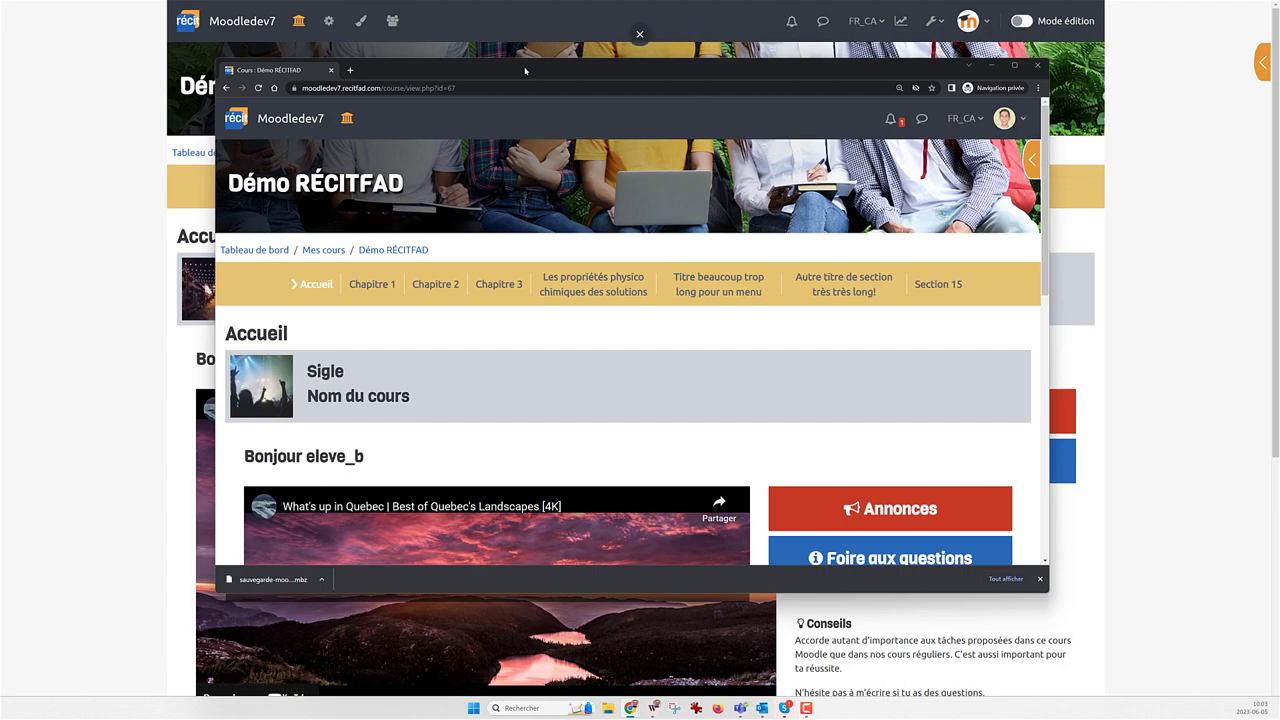
Reposition the student window and view the Chapitre 3.1 subsection of Chapitre 3.
left_click_drag(420, 69, 503, 86)
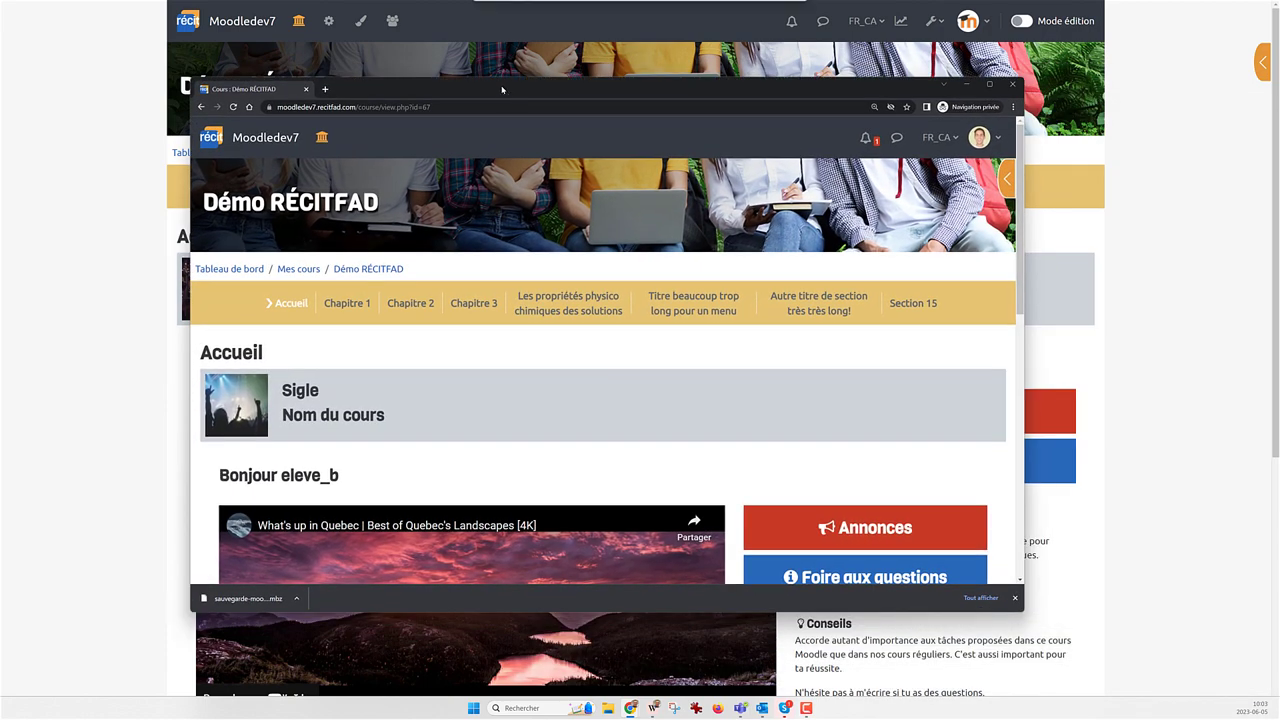
left_click(476, 303)
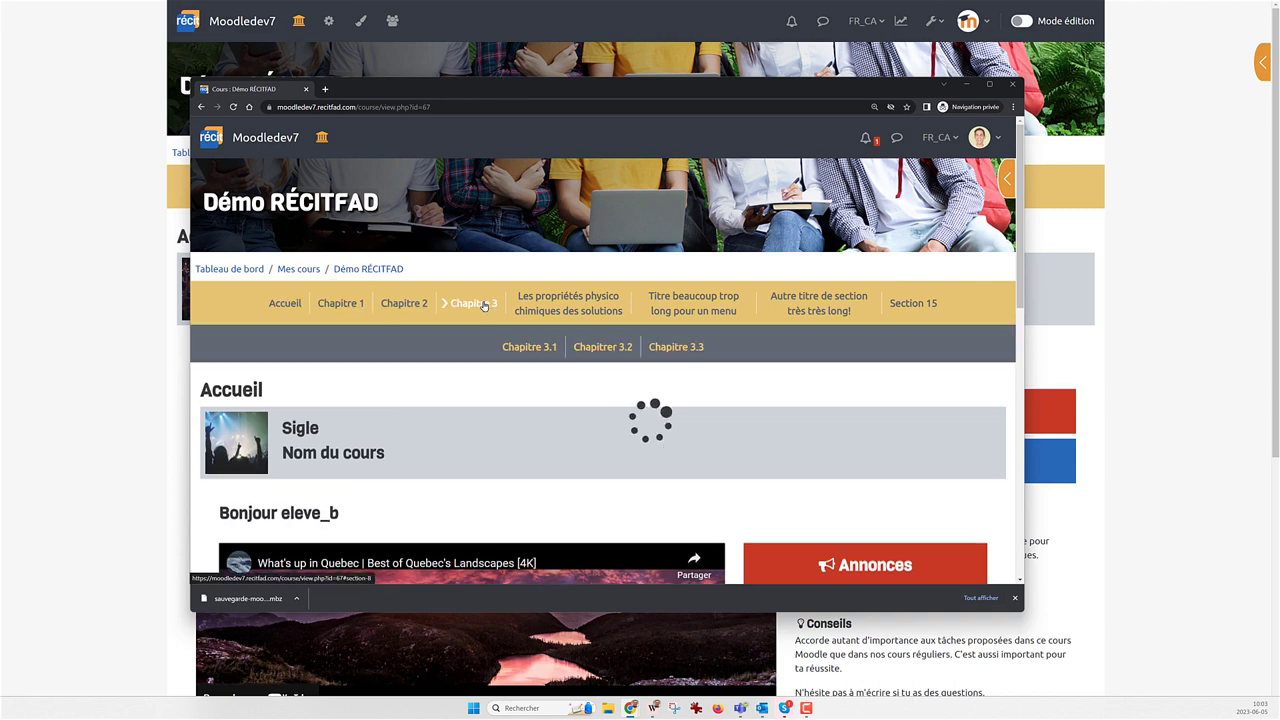
left_click(527, 348)
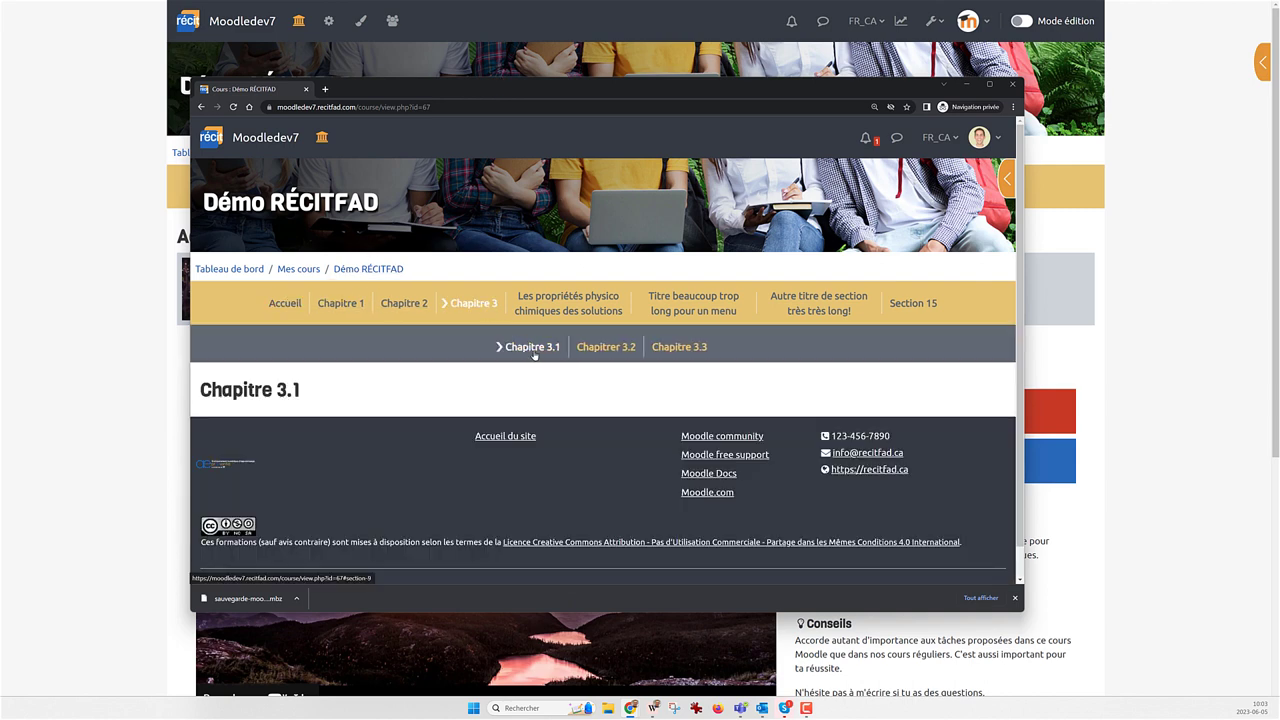
Open Chapitre 2 from the course menu and follow the Chapitre 2.1 link on the Card title A card.
left_click(410, 304)
scroll(492, 368, "down", 4)
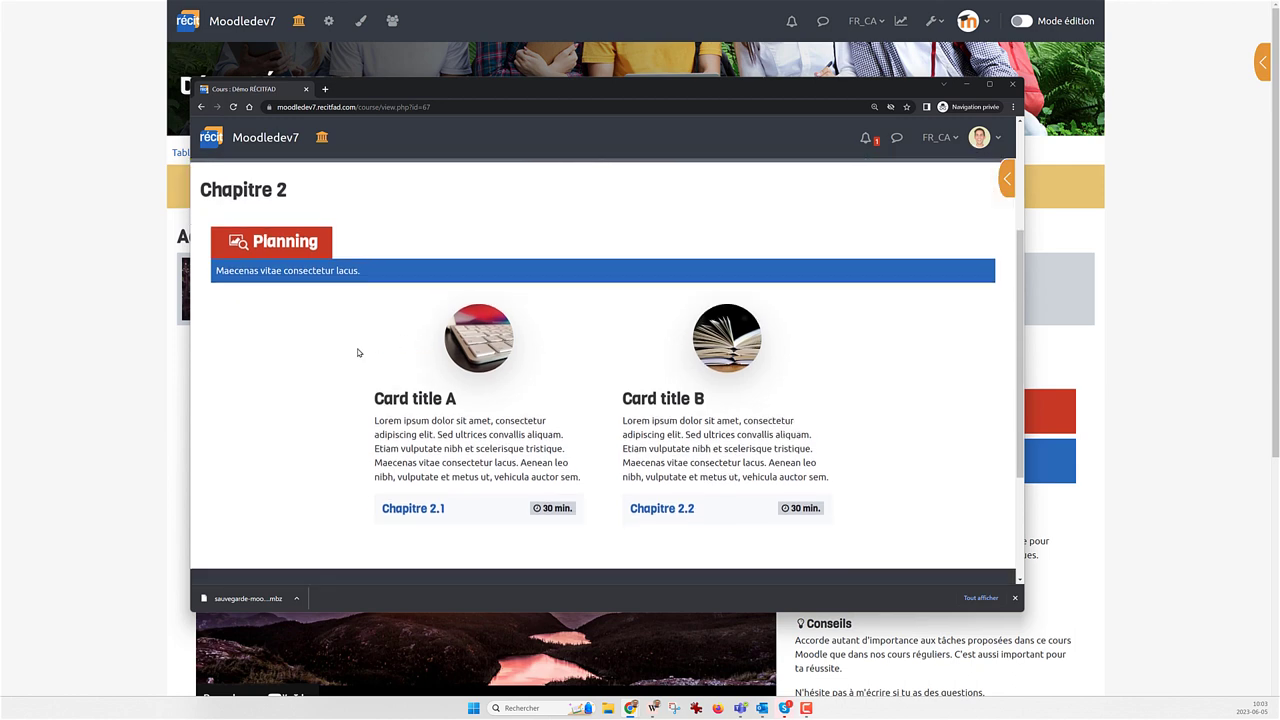
scroll(357, 352, "up", 1)
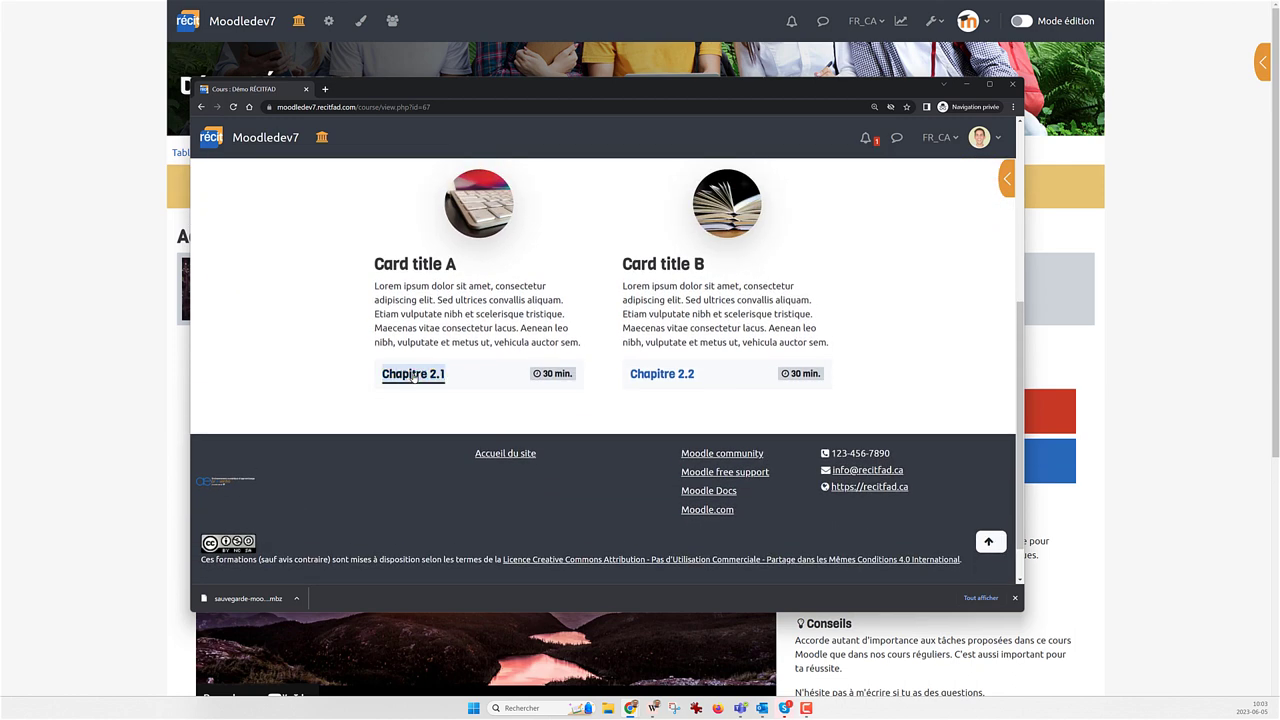
left_click(413, 373)
scroll(451, 394, "down", 2)
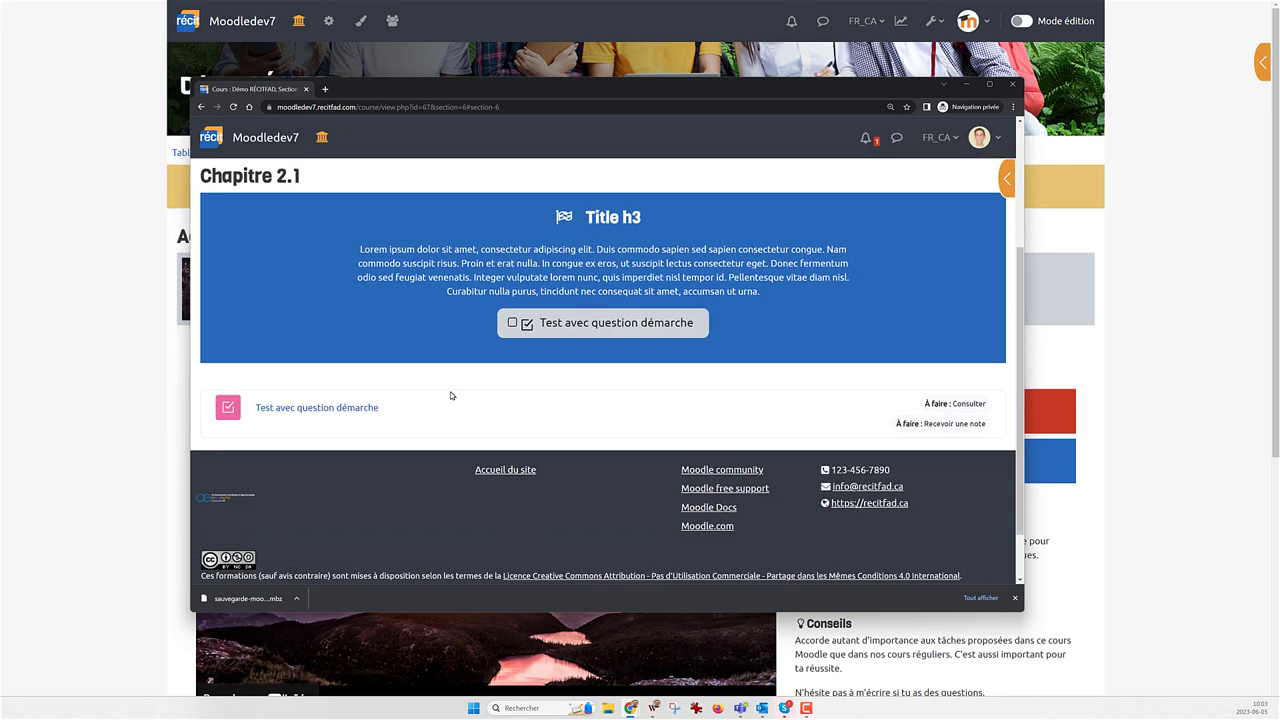
Open the Test avec question démarche quiz in a maximized window and start an attempt.
left_click(530, 323)
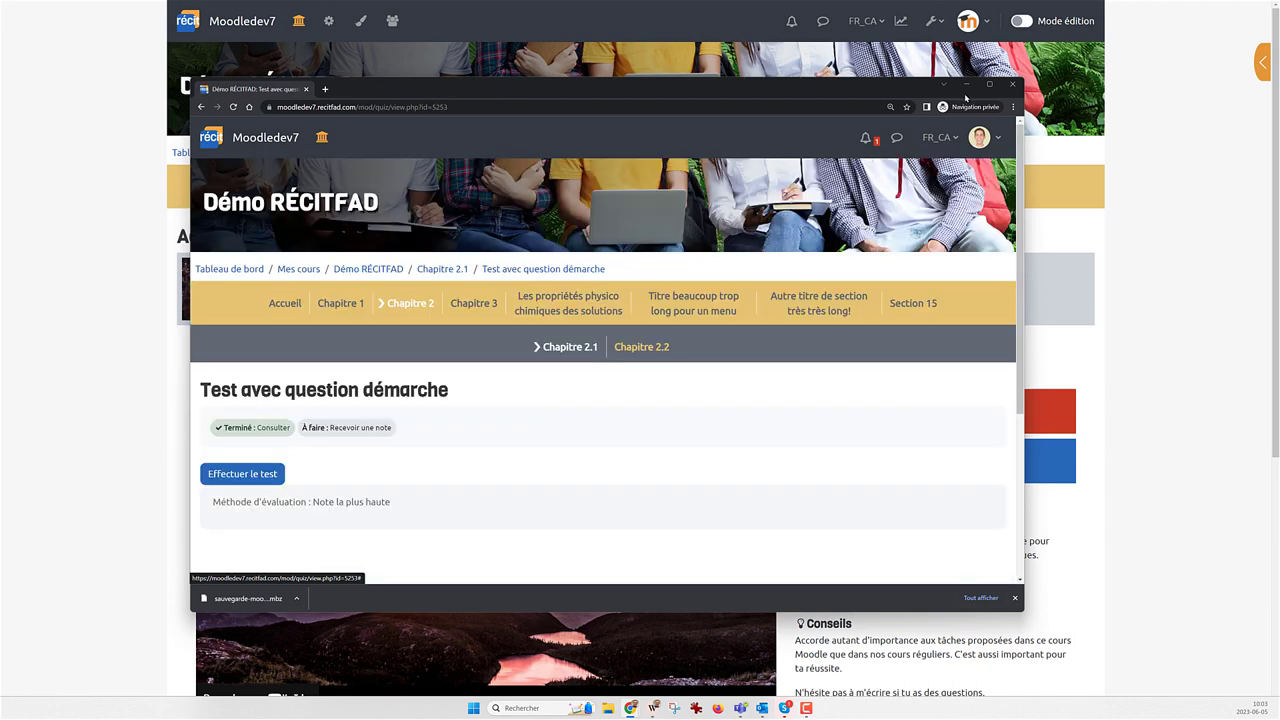
left_click(989, 84)
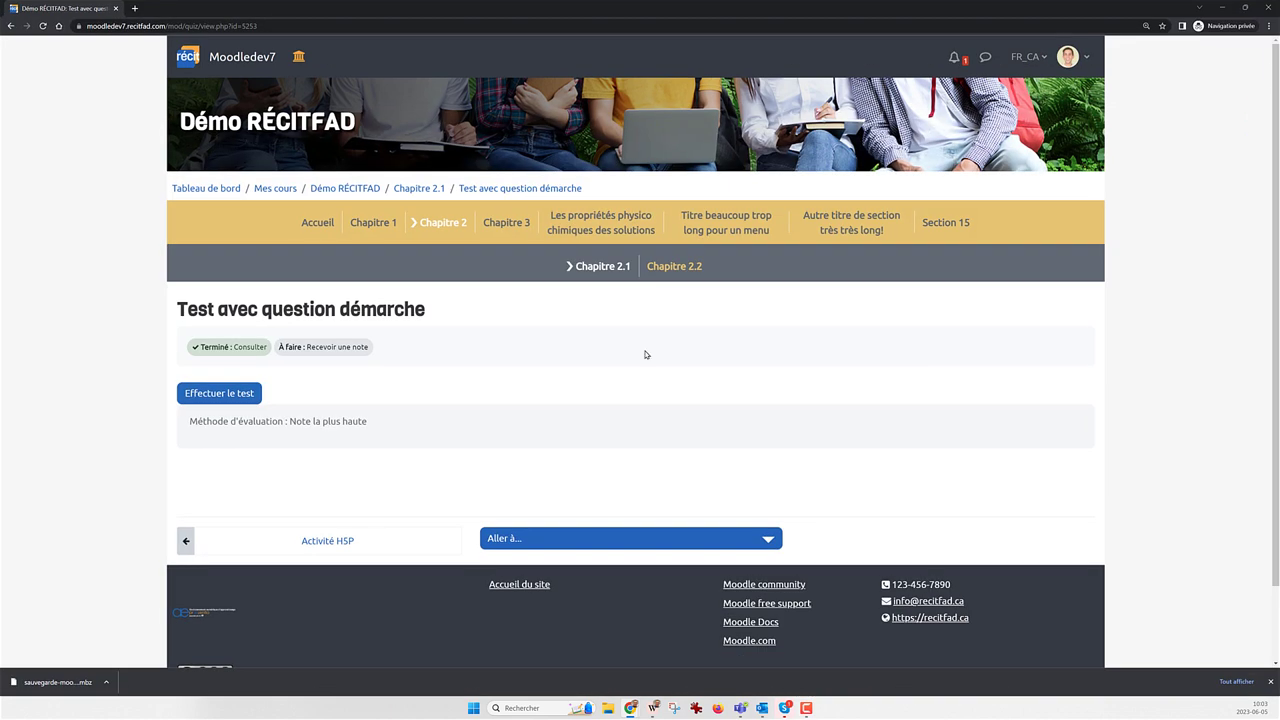
left_click(218, 397)
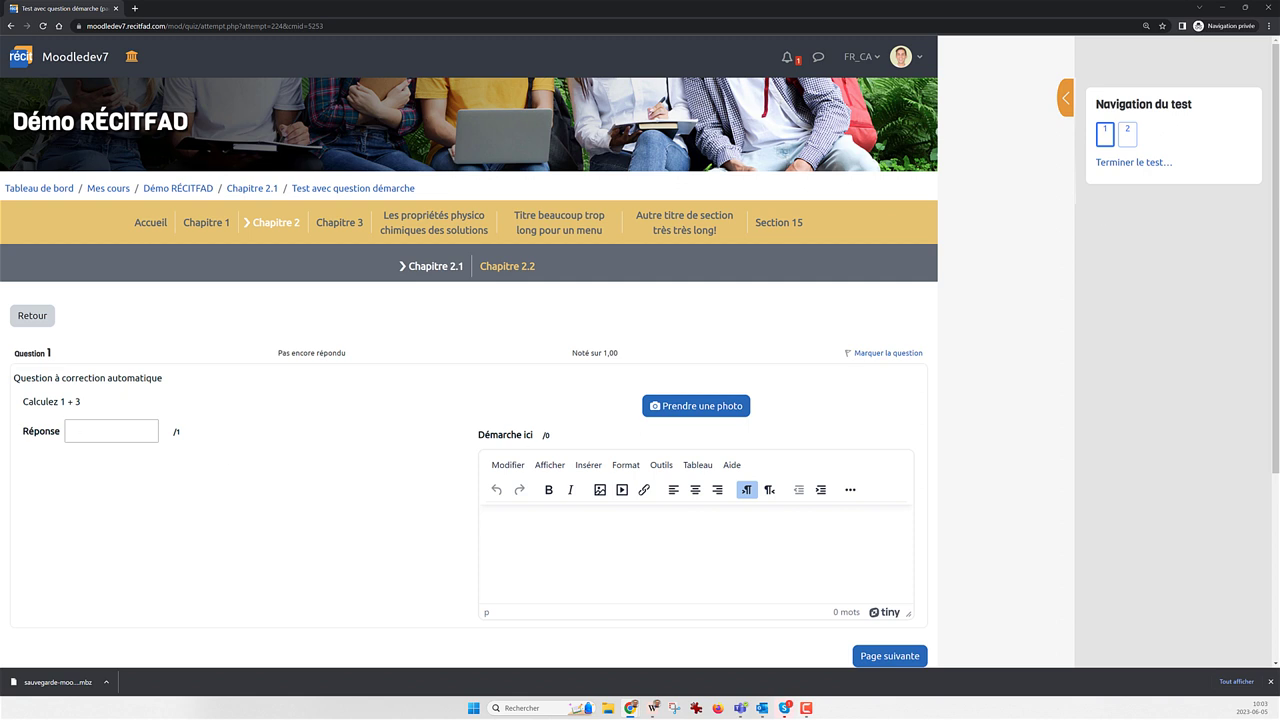
Answer question 1 with 4, go to question 2, and show the Navigation du test block.
left_click(102, 431)
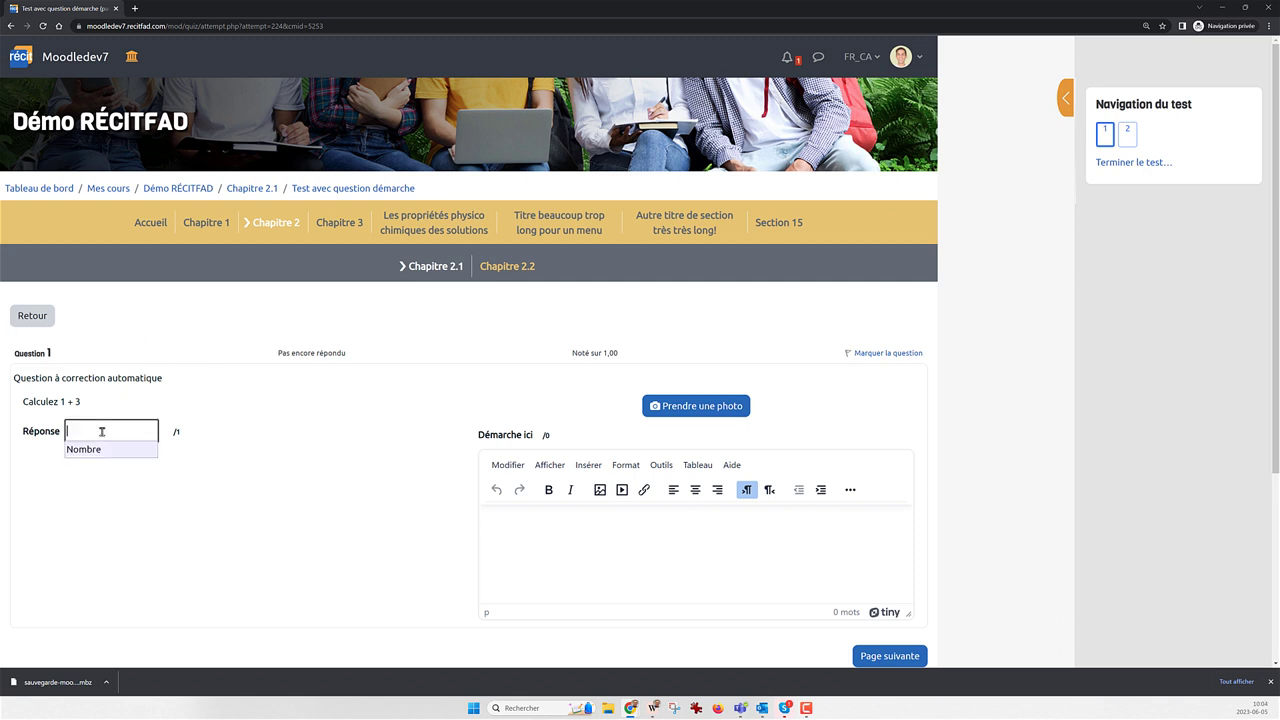
left_click(224, 406)
scroll(354, 416, "down", 2)
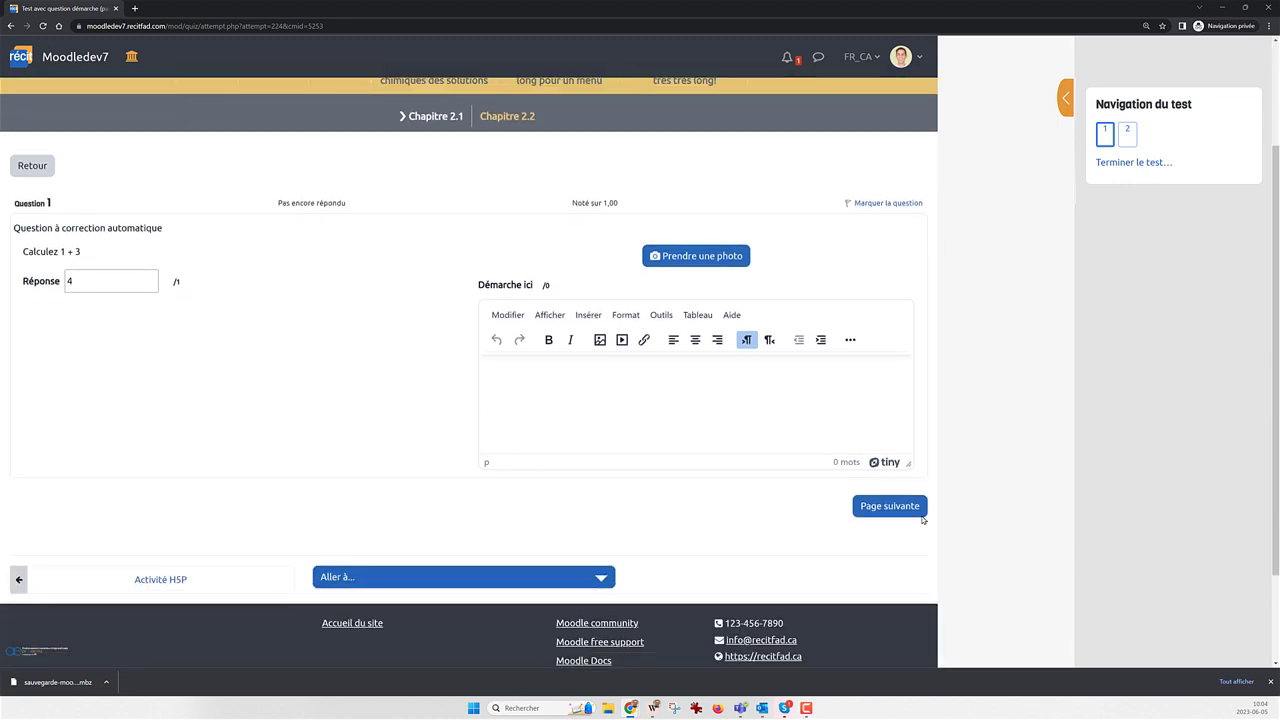
left_click(862, 507)
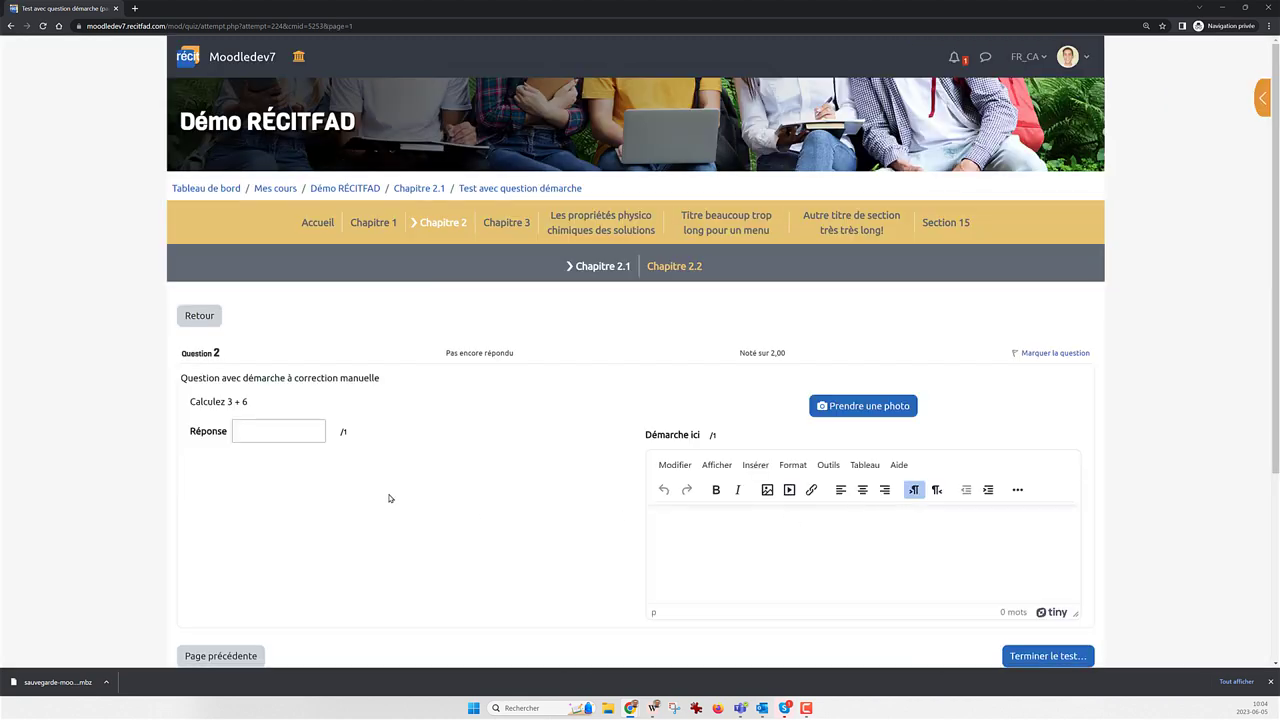
left_click(1263, 97)
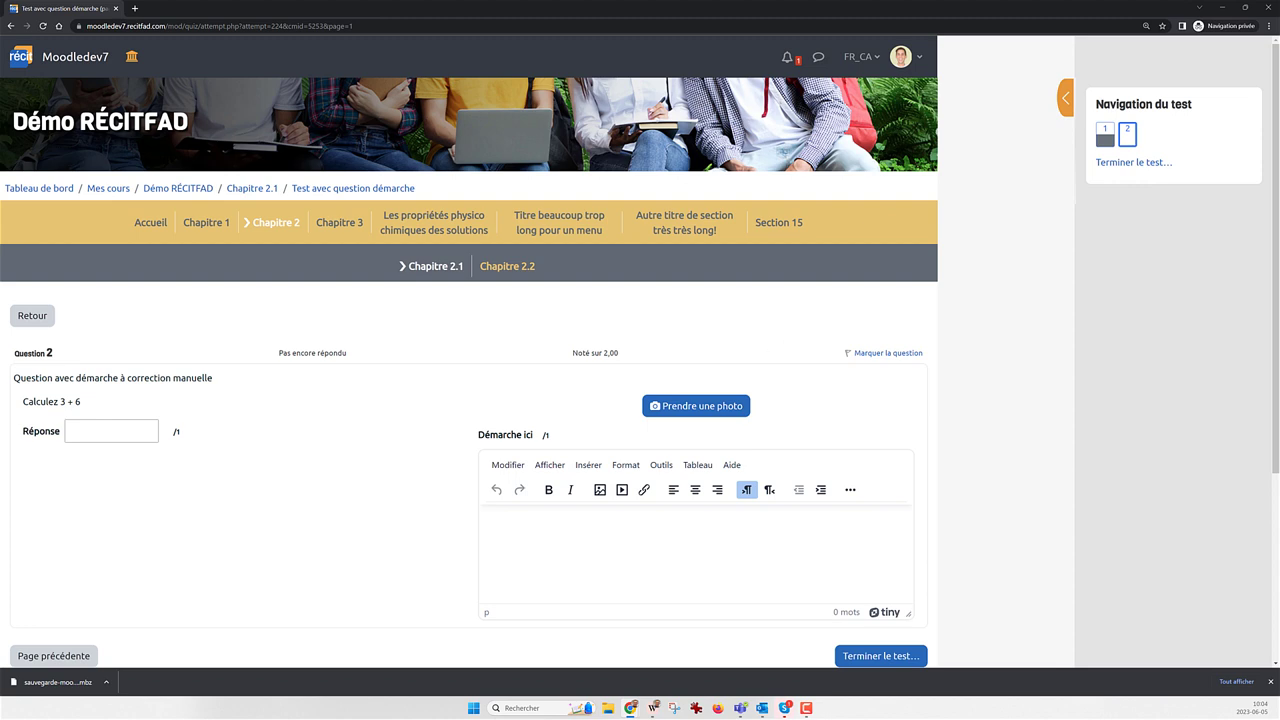
Switch to the GitHub wiki, move the student window away, and highlight the child themes from theme_recit_anglais to theme_recit_science under Step A.
key("alt+Tab")
left_click_drag(343, 86, 277, 53)
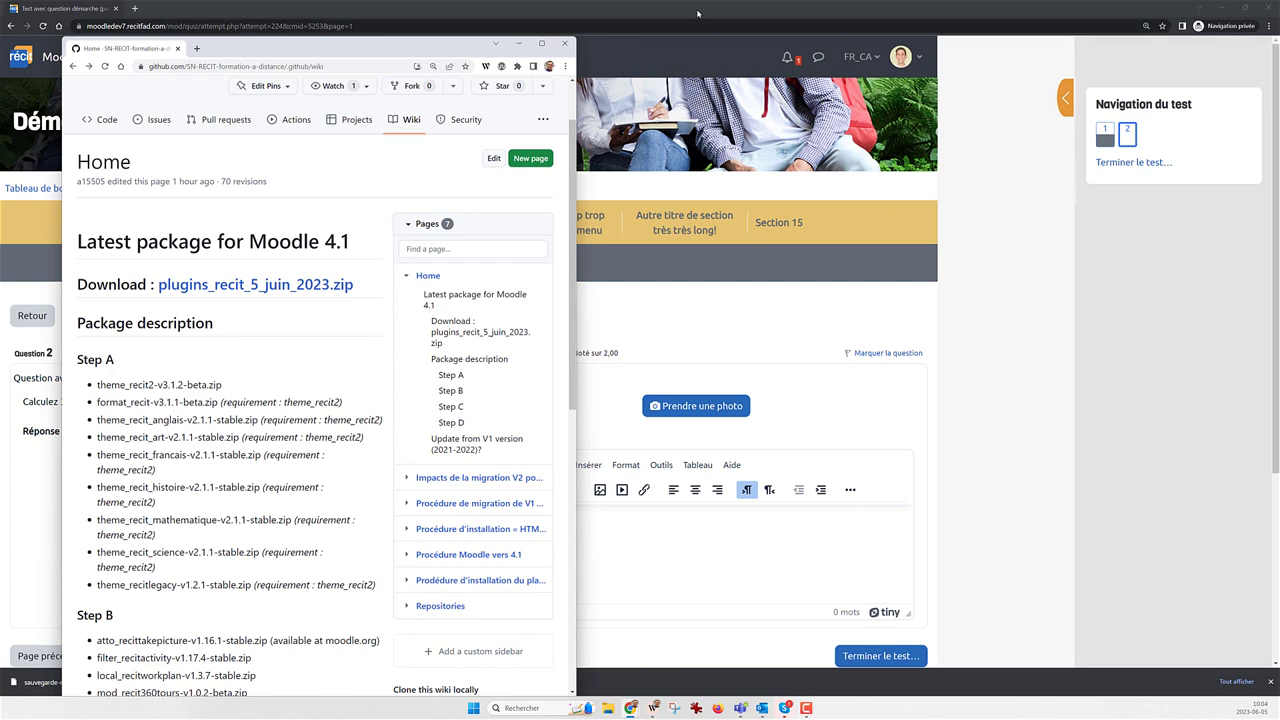
left_click_drag(697, 13, 1279, 13)
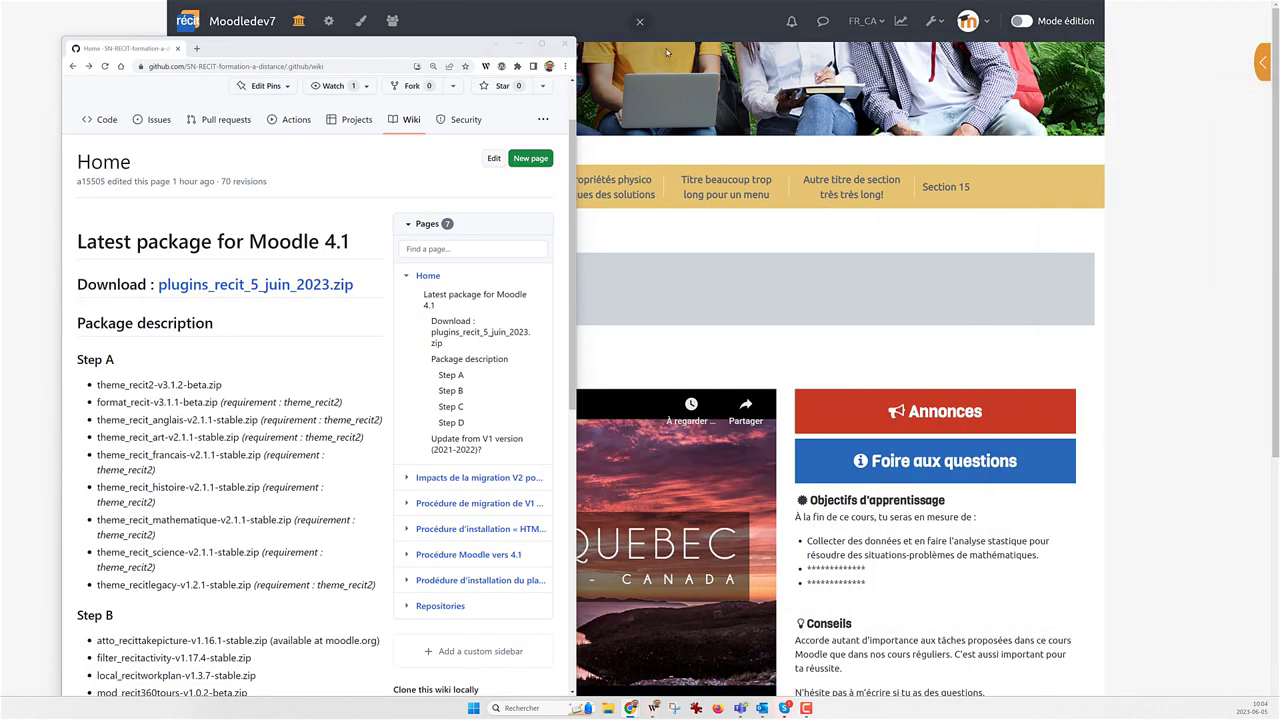
scroll(140, 370, "down", 1)
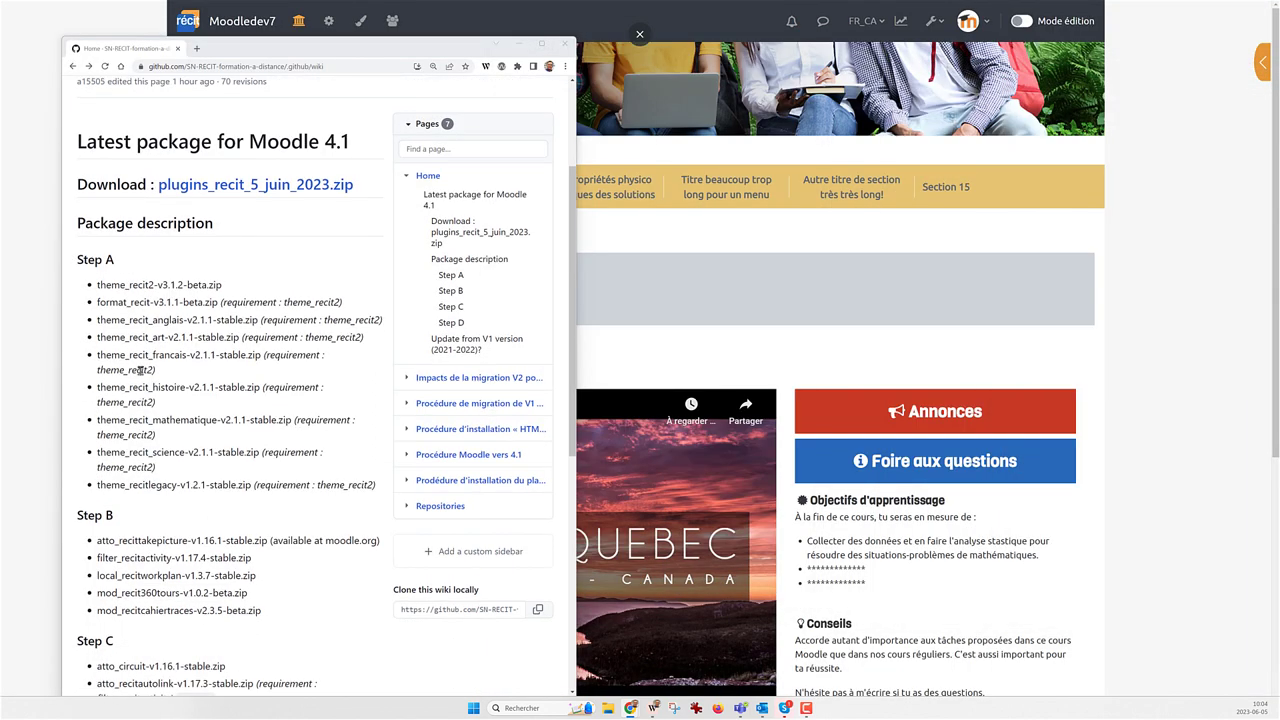
left_click_drag(152, 320, 201, 470)
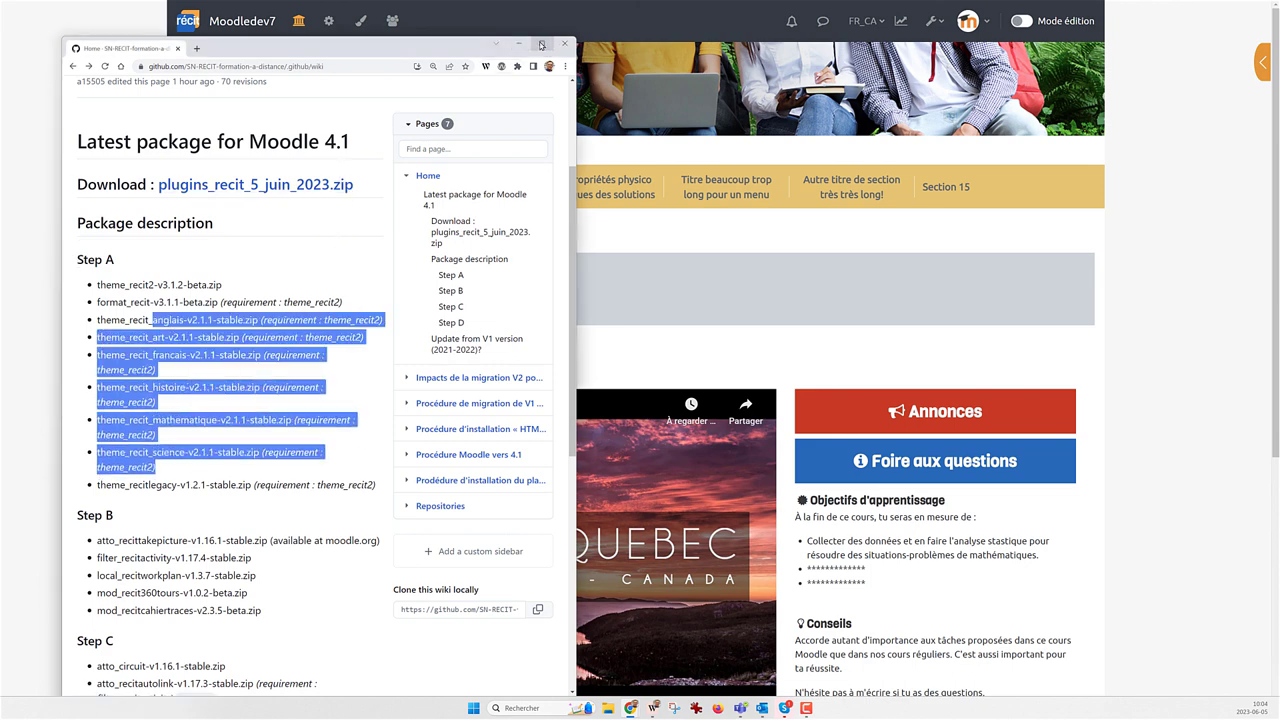
Maximize the wiki window and open the Repositories page to review the plugin list.
left_click(540, 45)
left_click(80, 233)
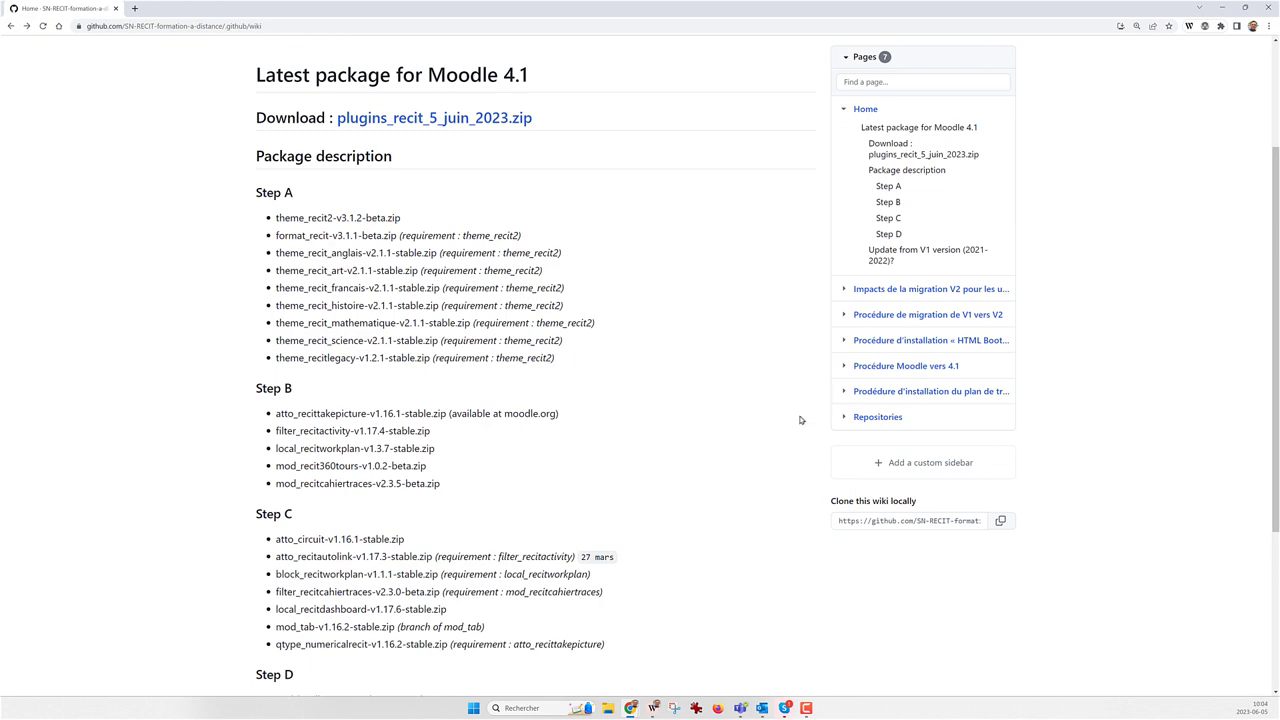
left_click(873, 419)
scroll(795, 445, "down", 2)
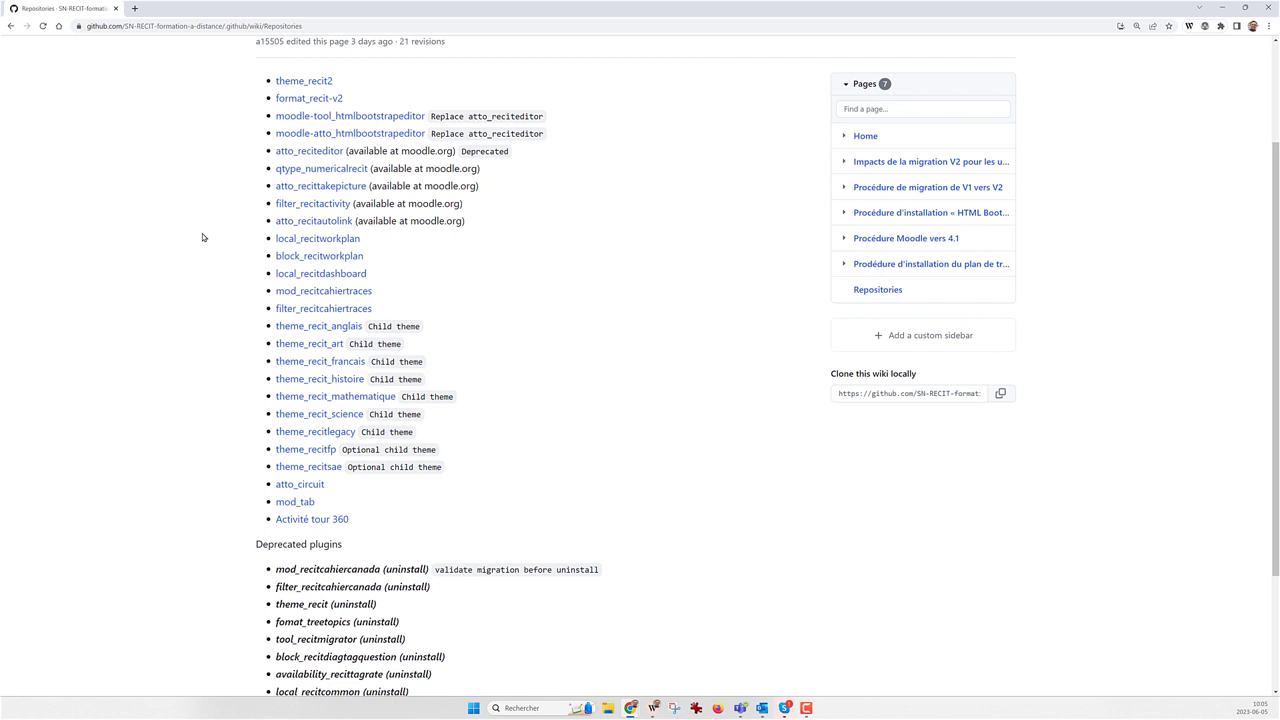
Move the restored wiki window off the Moodle page and open the Niveau 1 section of Cours du prof AB from Mes cours.
double_click(368, 8)
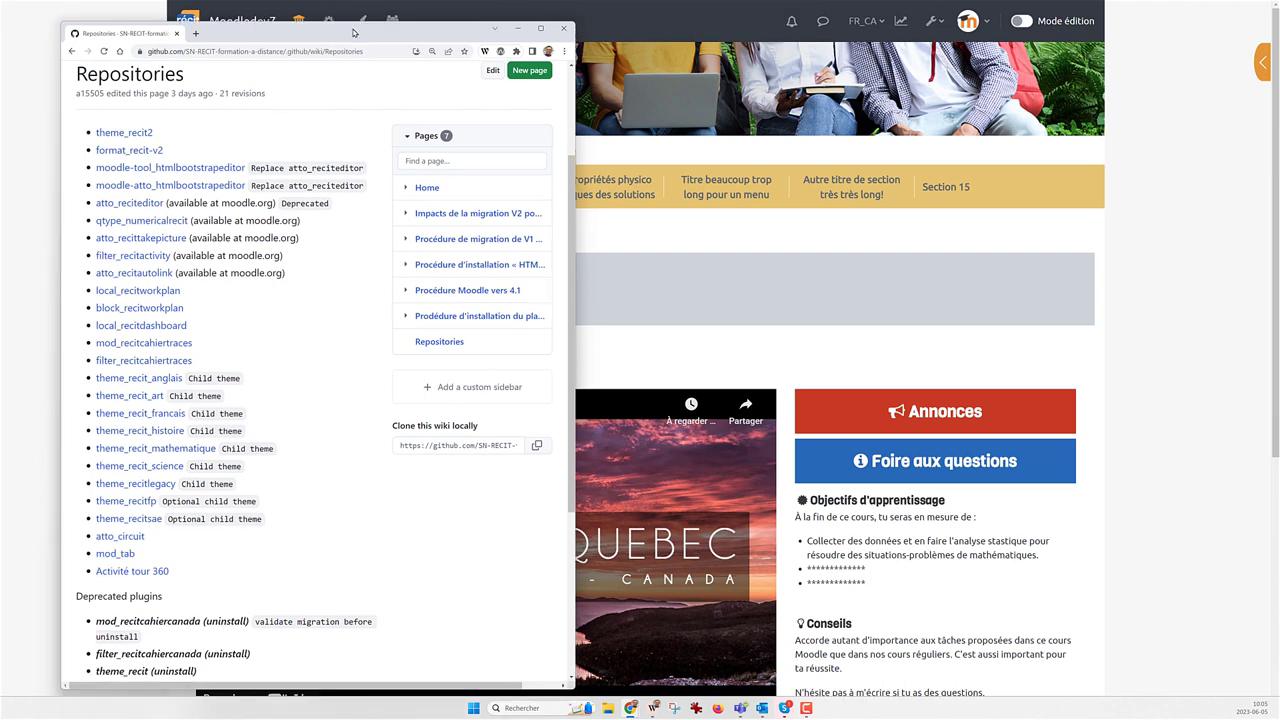
left_click_drag(353, 33, 0, 35)
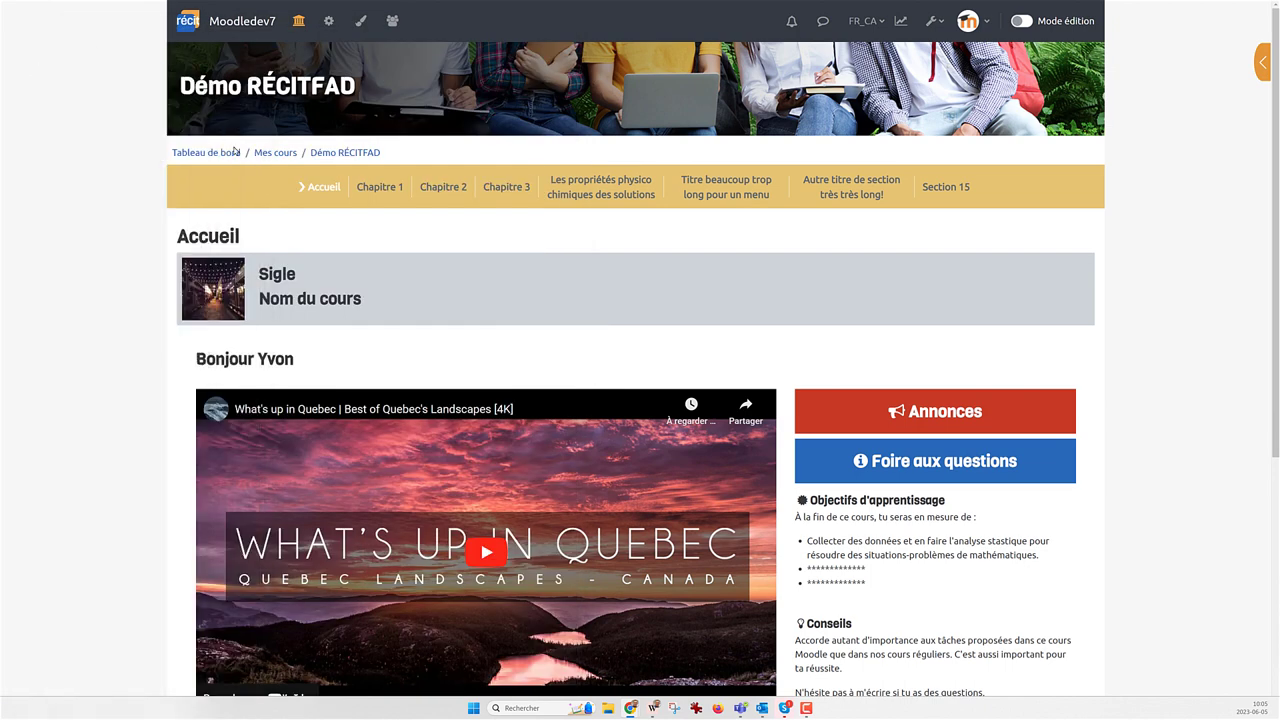
left_click(275, 152)
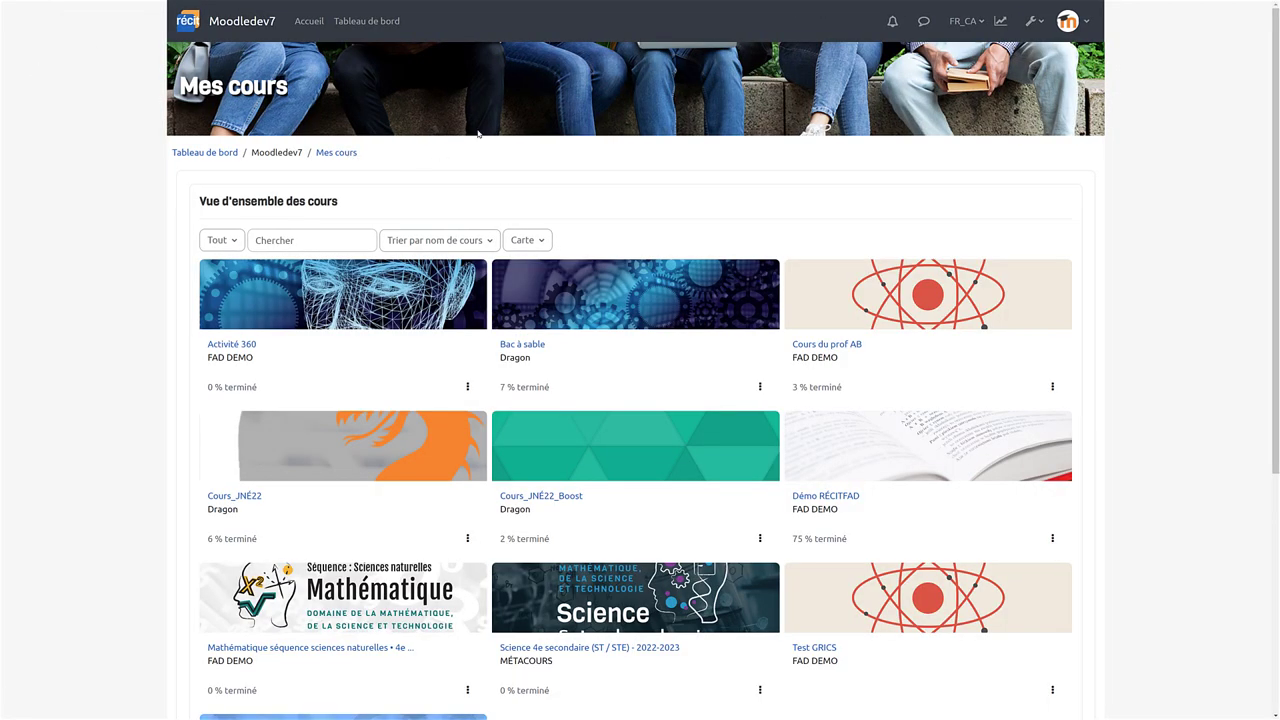
left_click(857, 322)
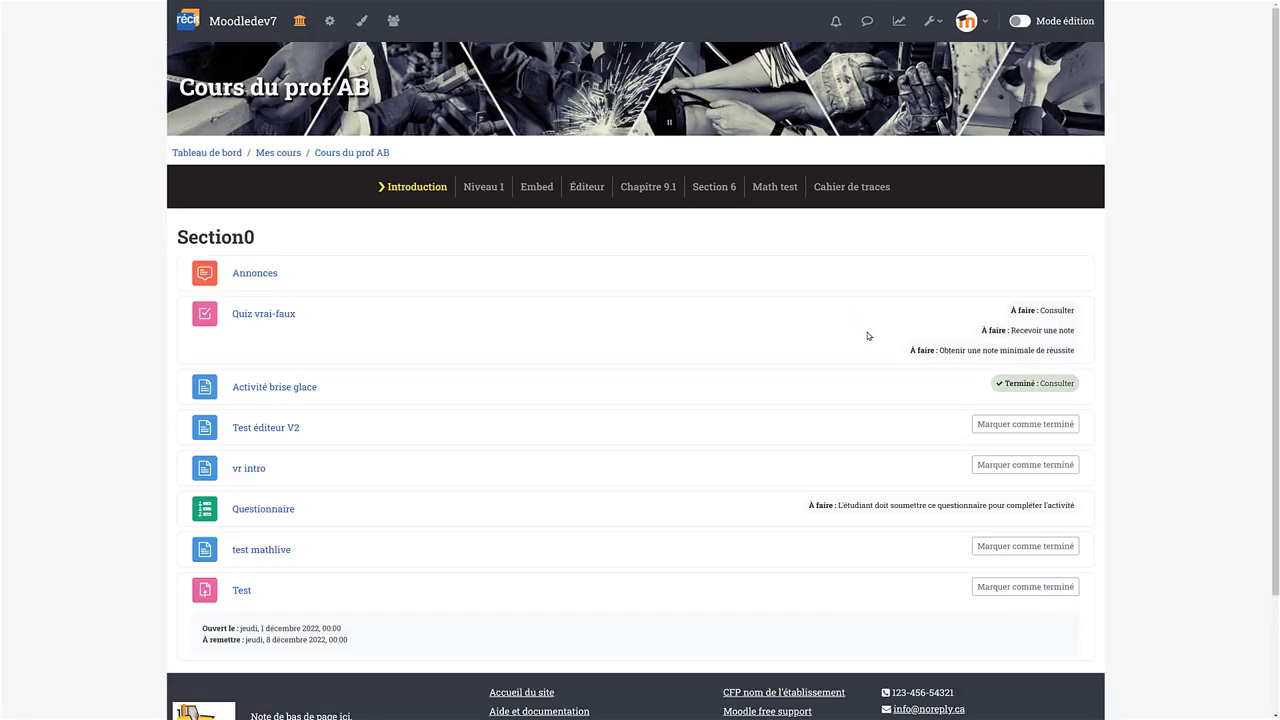
left_click(483, 187)
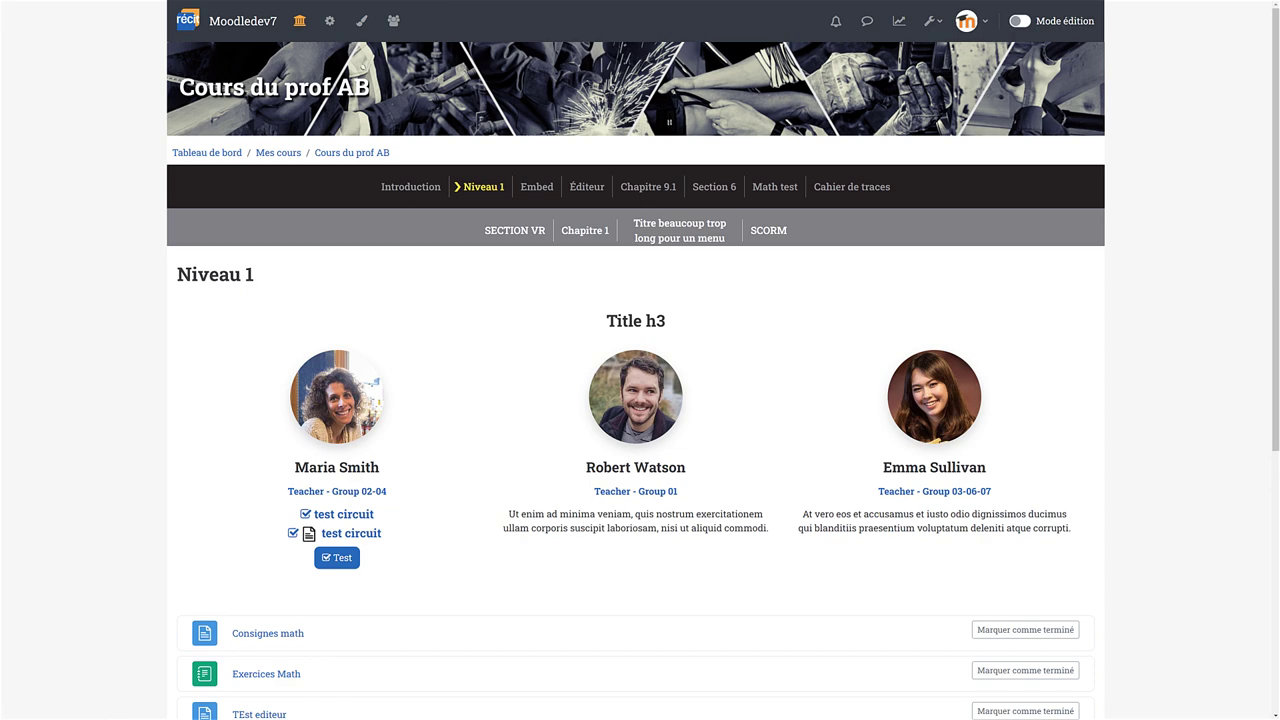
Switch to the GitHub wiki window and return to its Home page with the latest package for Moodle 4.1.
key("alt+Tab")
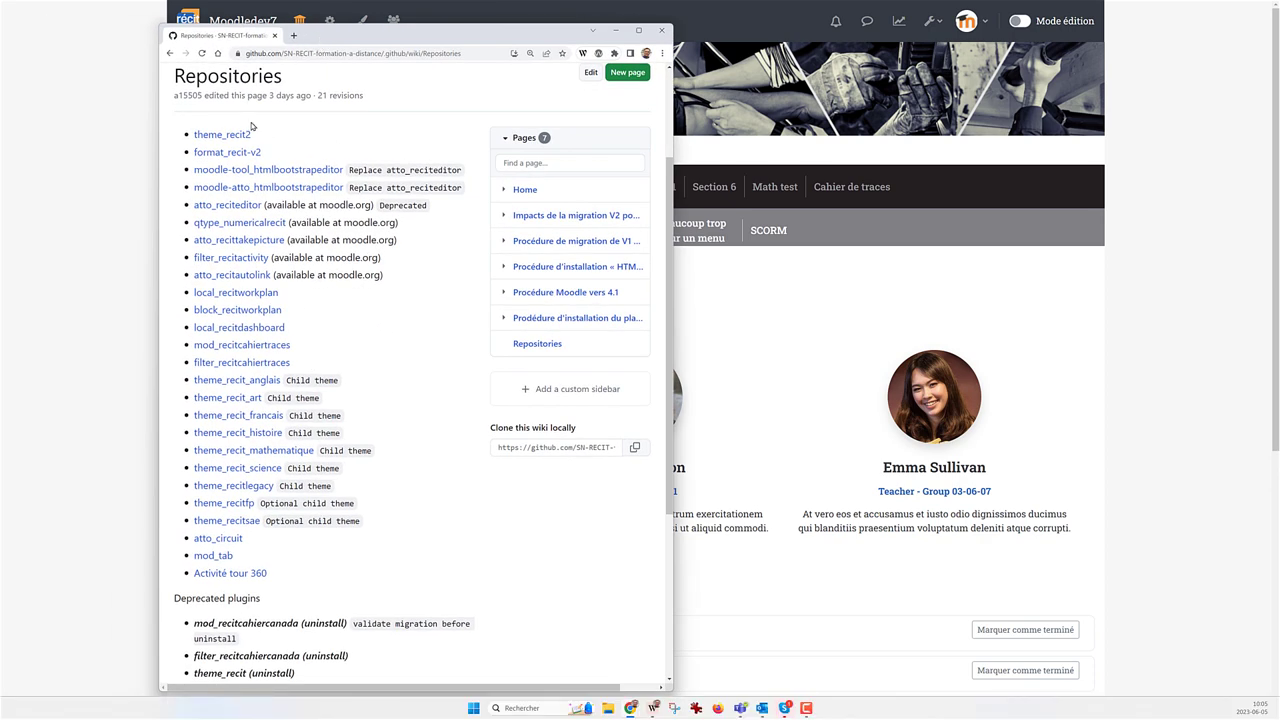
left_click(170, 54)
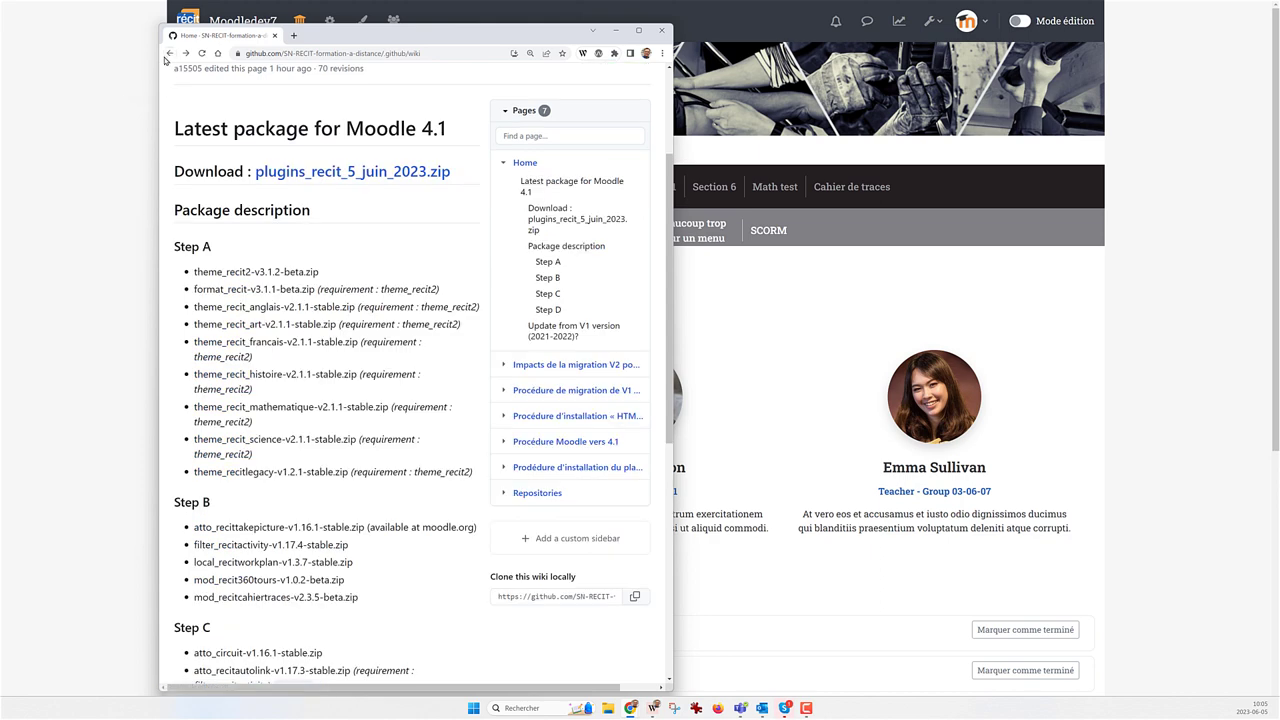
Review the plugin packages listed under Step B and Step C on the wiki and hide its window.
scroll(240, 276, "down", 2)
scroll(266, 279, "down", 1)
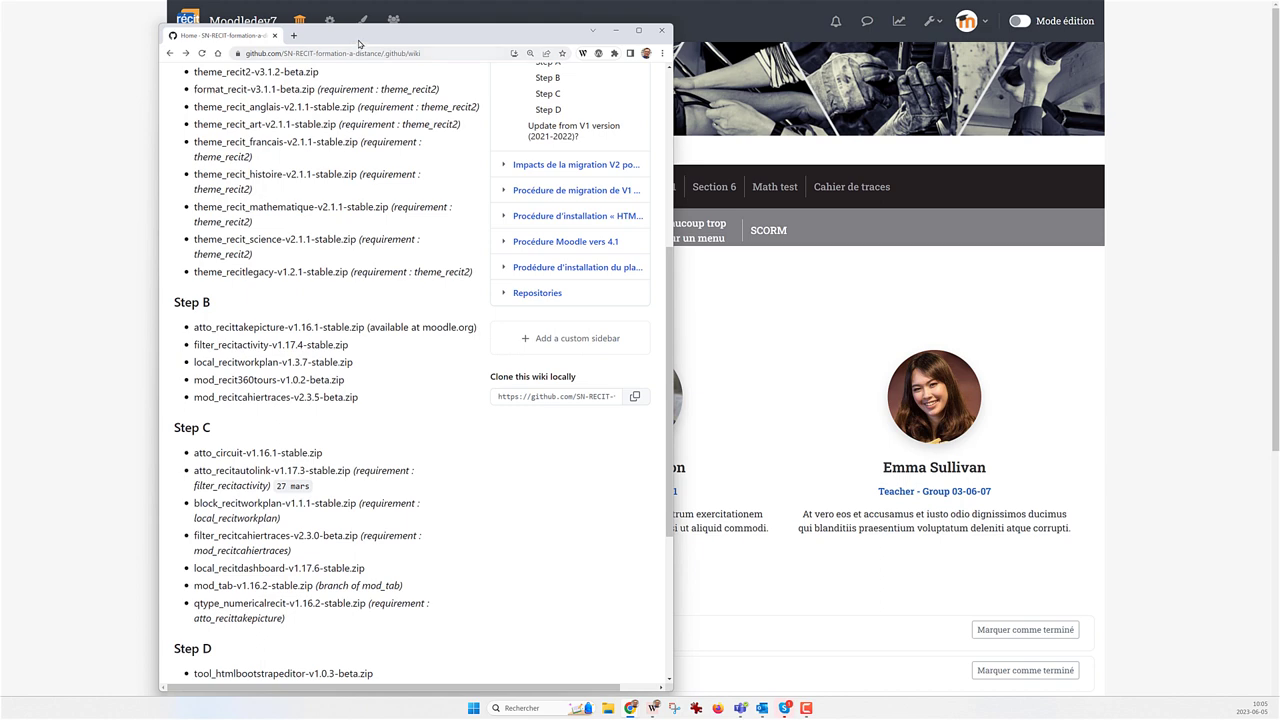
key("super+Down")
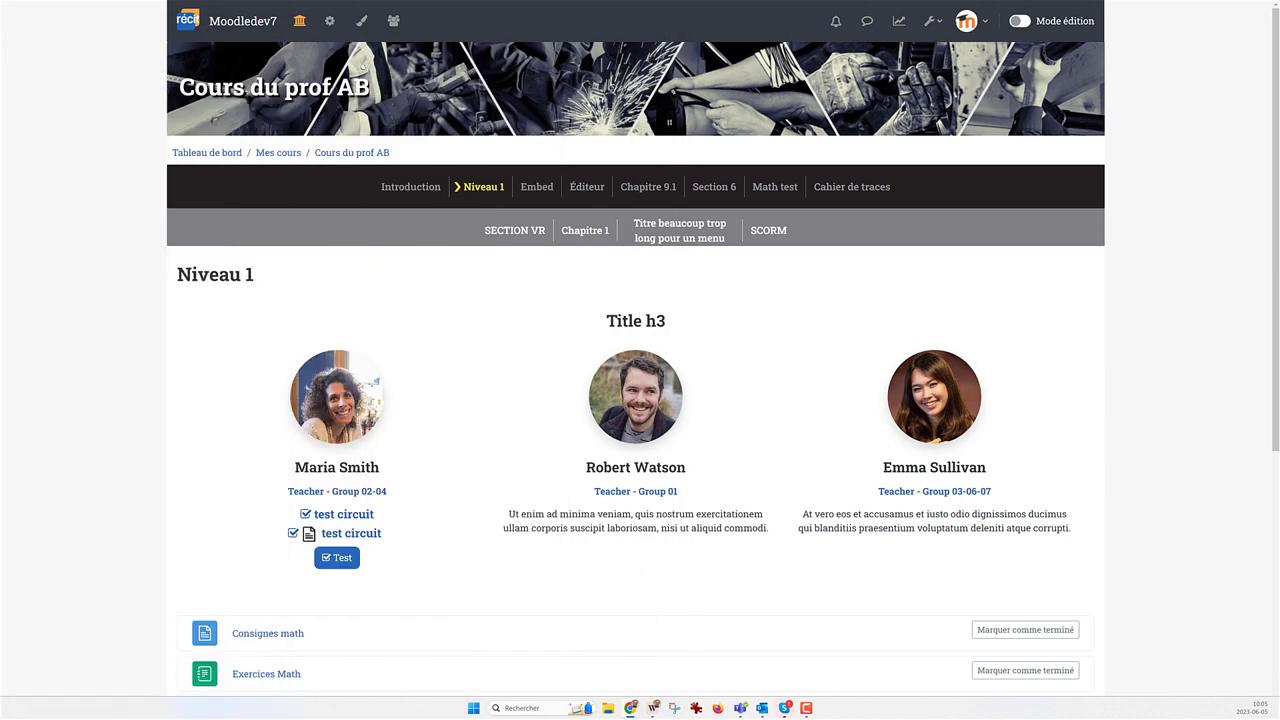
Switch to the student window, make it taller, and show question 2 of Test avec question démarche with its answer editor.
key("alt+Tab")
left_click_drag(702, 122, 606, 83)
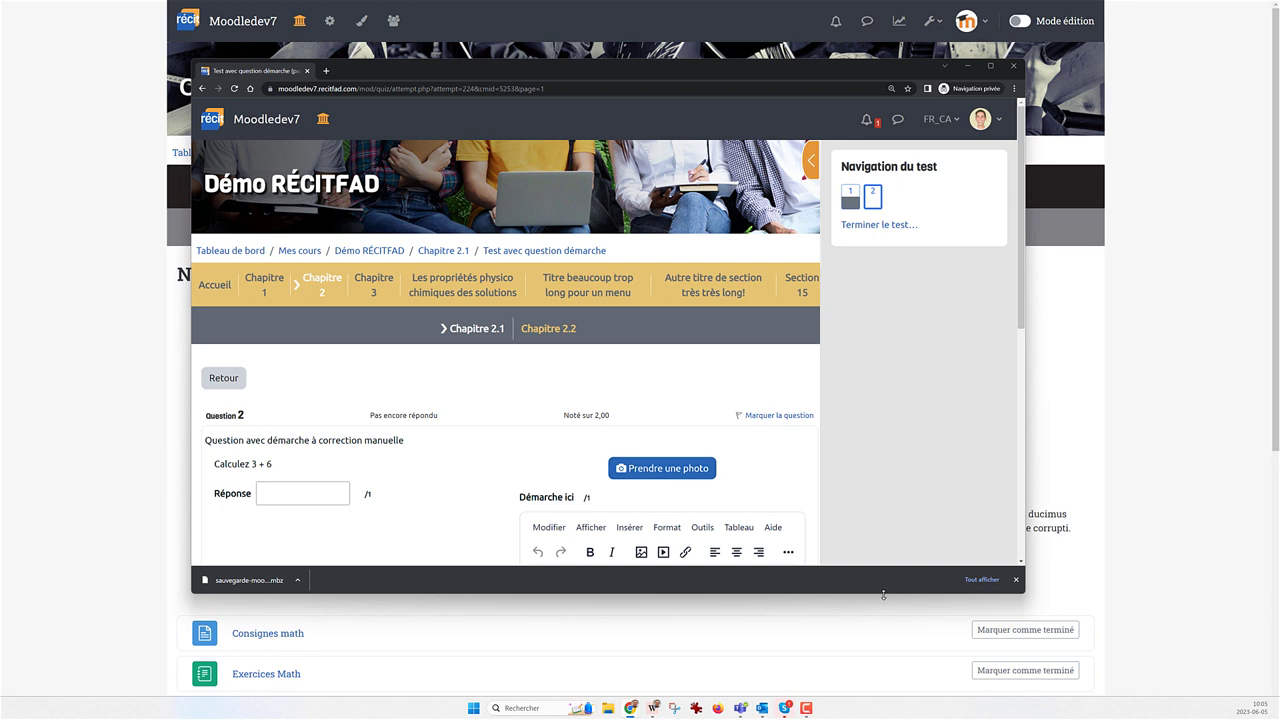
left_click_drag(883, 594, 883, 677)
scroll(700, 403, "down", 1)
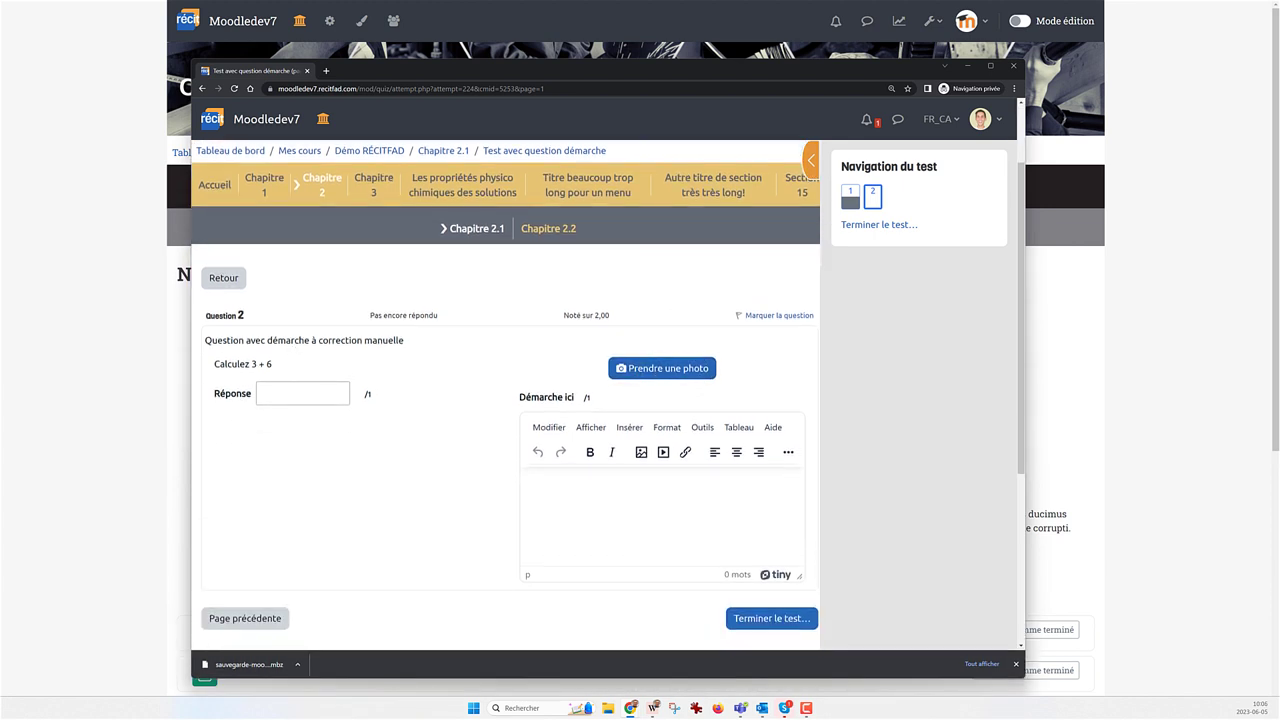
Recheck the plugin list in the wiki window and clear both the wiki and student windows off the Cours du prof AB page.
left_click_drag(0, 100, 240, 35)
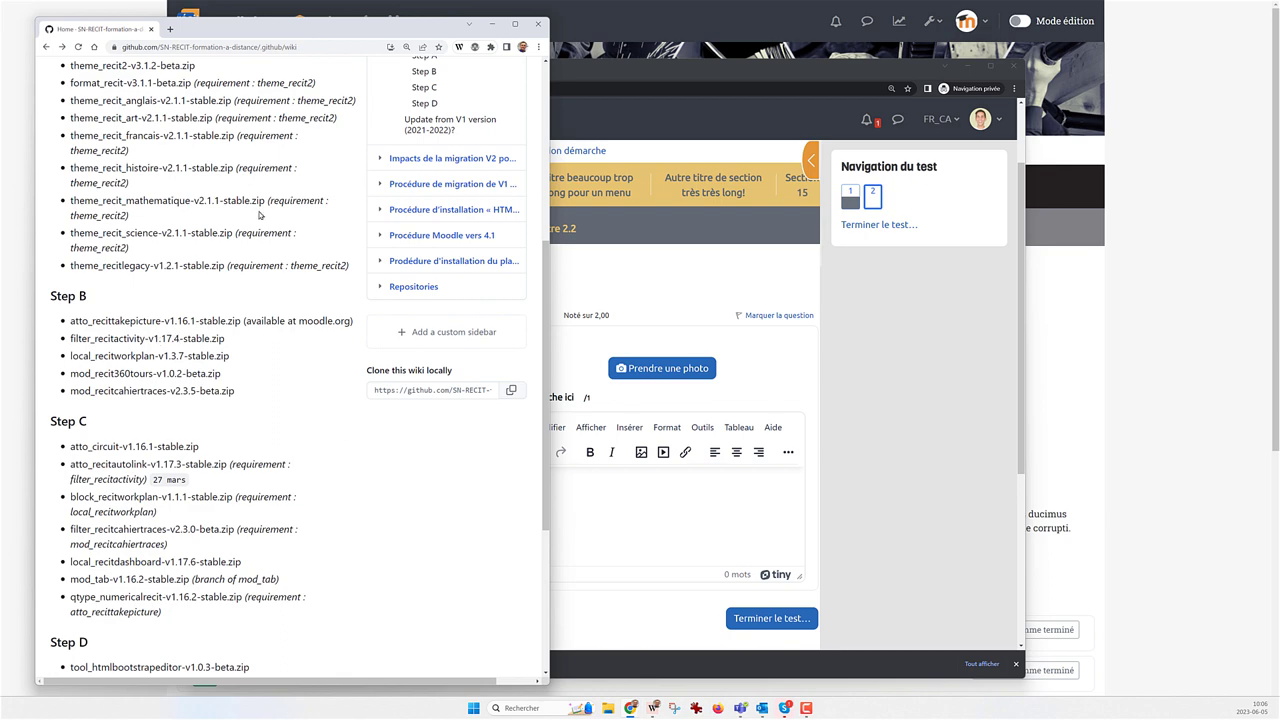
key("super+Down")
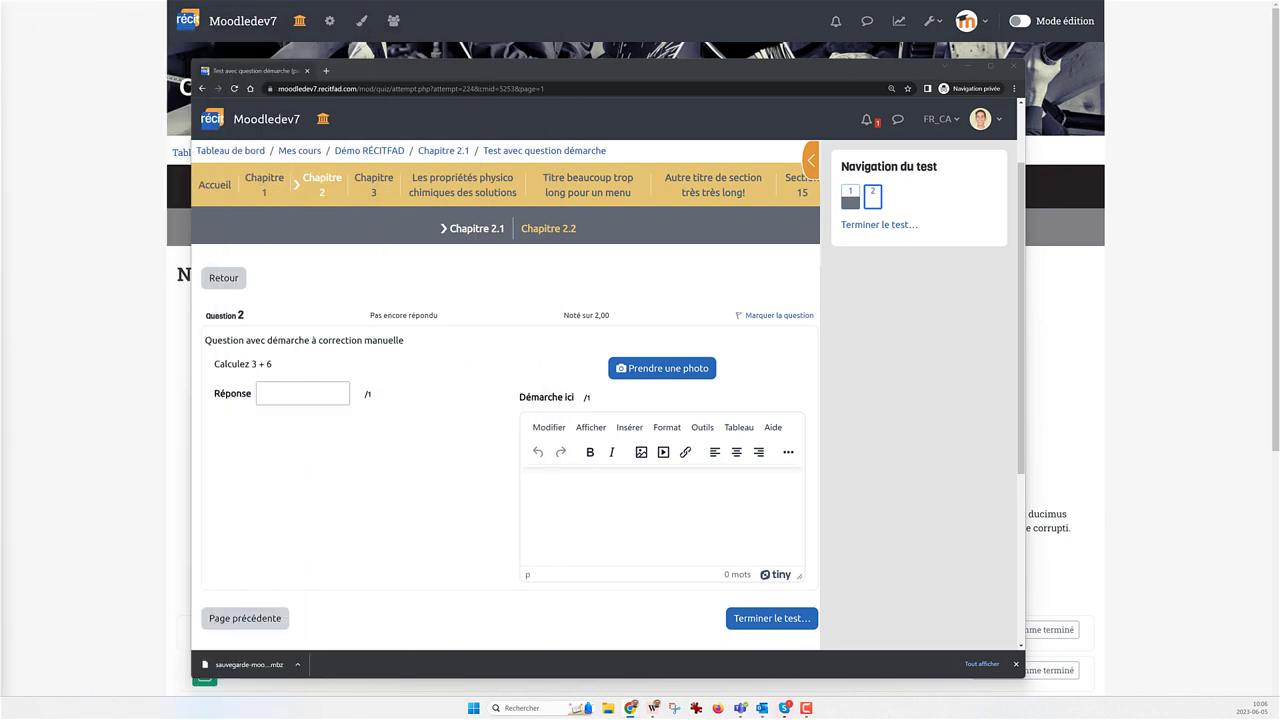
left_click_drag(475, 67, 1279, 65)
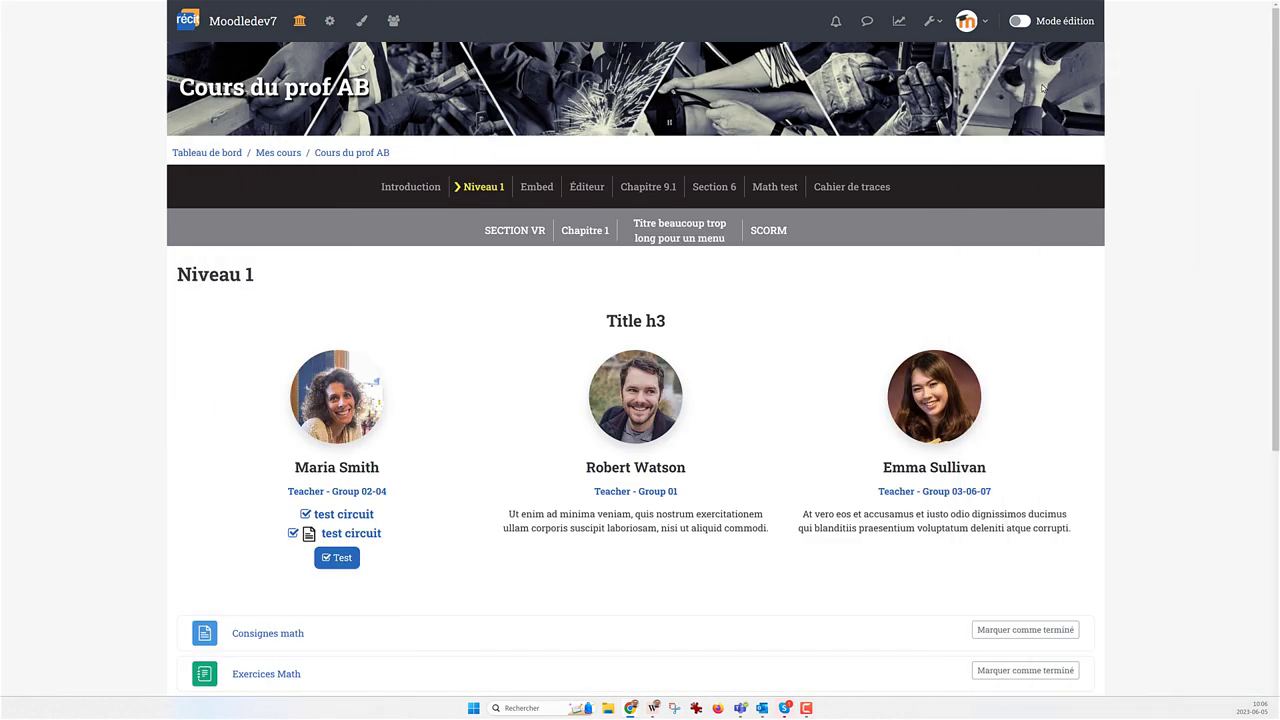
Return to the Moodle dashboard, open the Démo RÉCITFAD course, and look over its Accueil page.
scroll(660, 350, "down", 1)
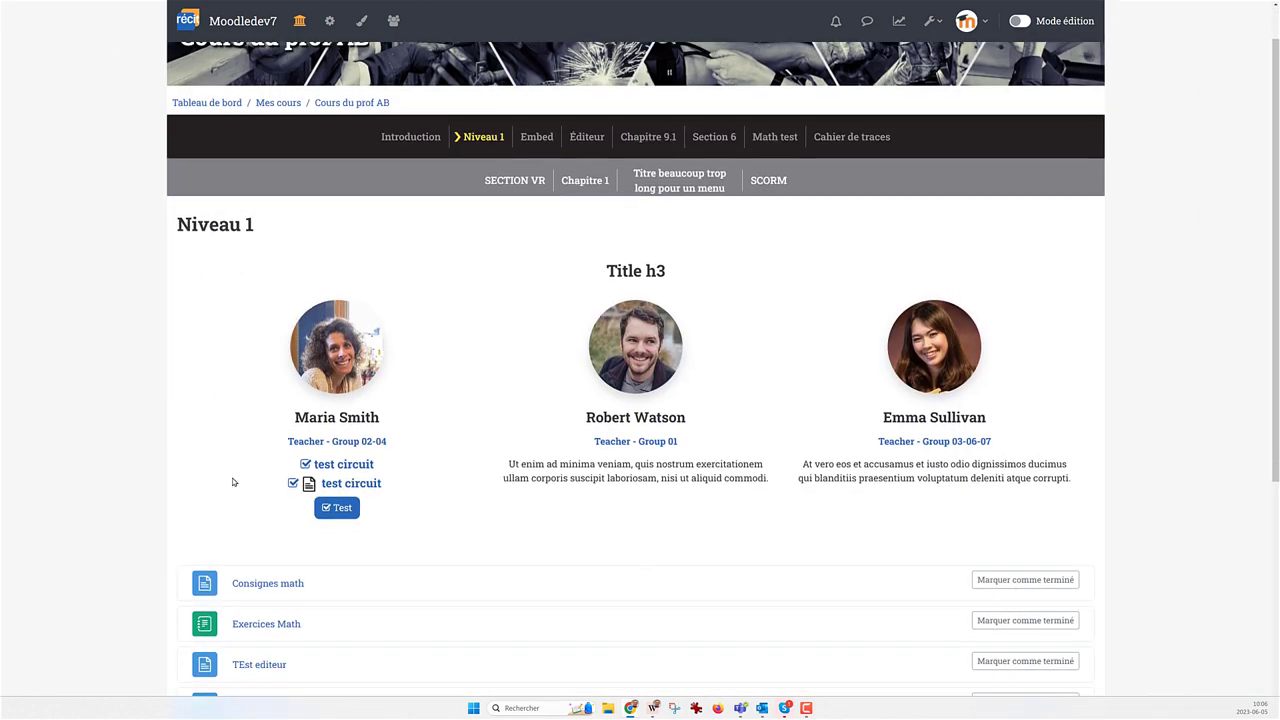
left_click(220, 30)
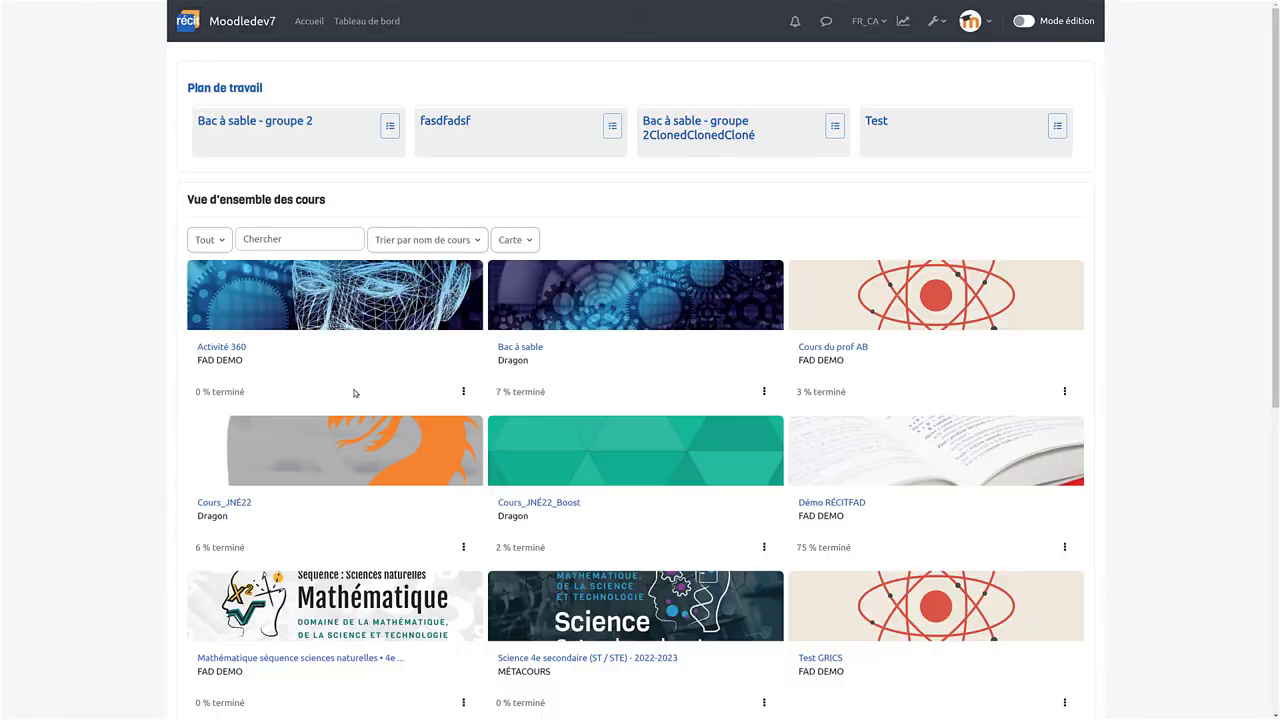
left_click(837, 463)
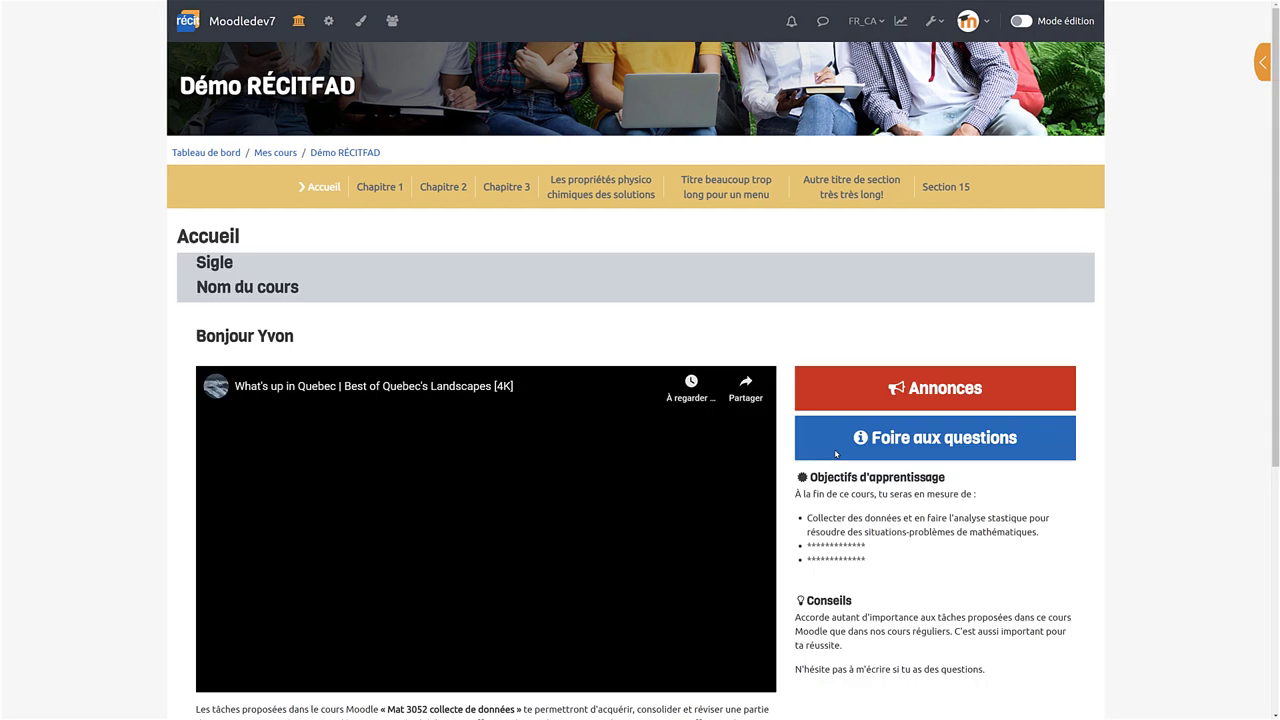
scroll(836, 453, "down", 5)
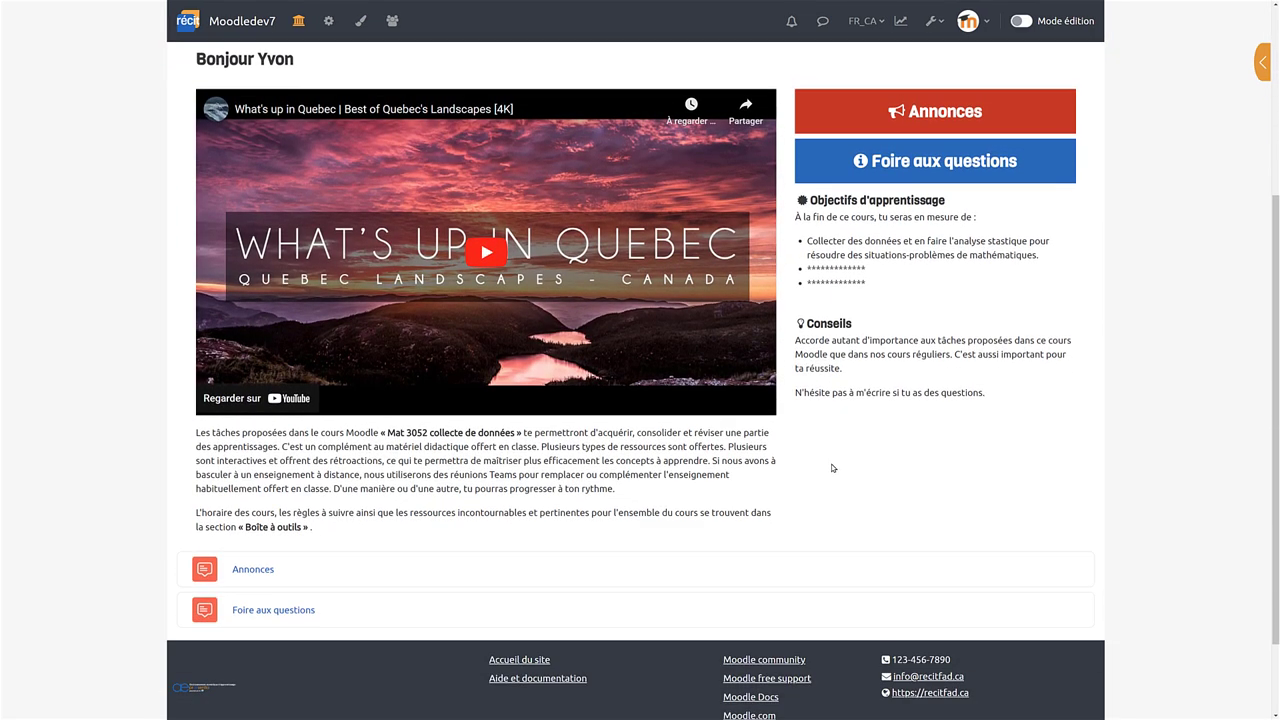
scroll(836, 473, "up", 4)
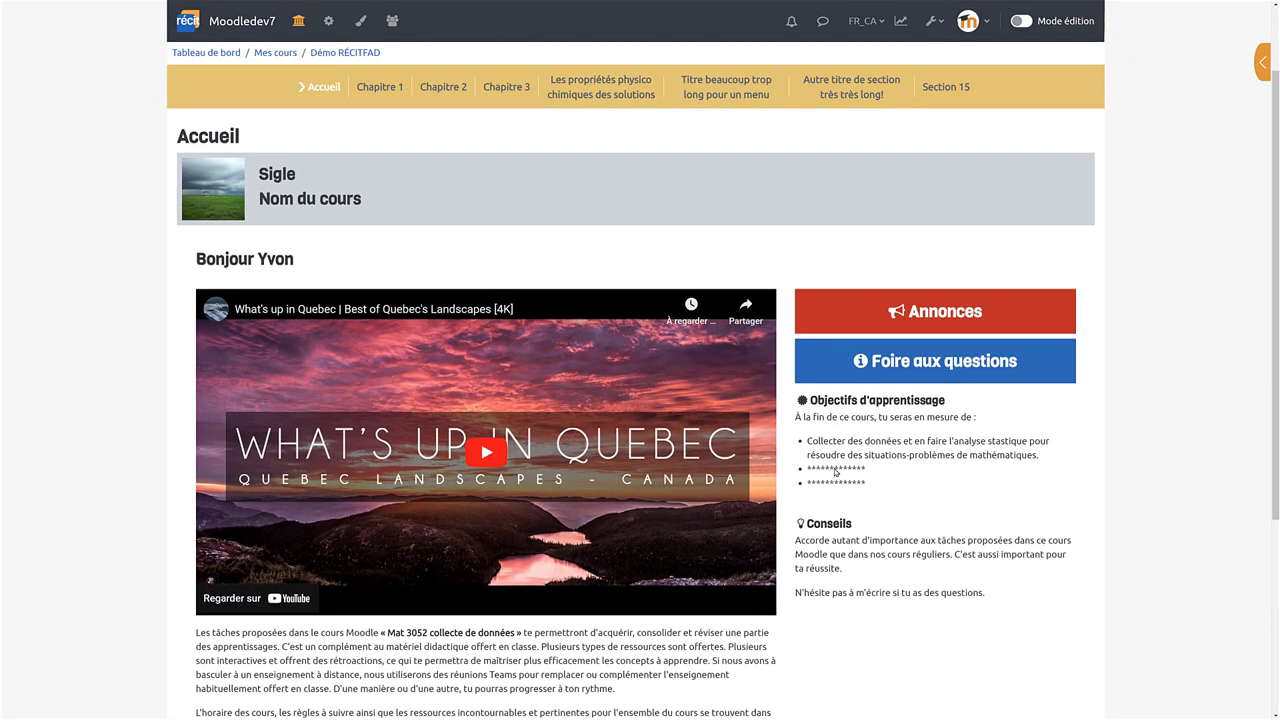
Browse Chapitre 1 of the course with its subsections Chapitre 1.1, 1.2 and 1.3, and open Chapitre 2.
left_click(377, 87)
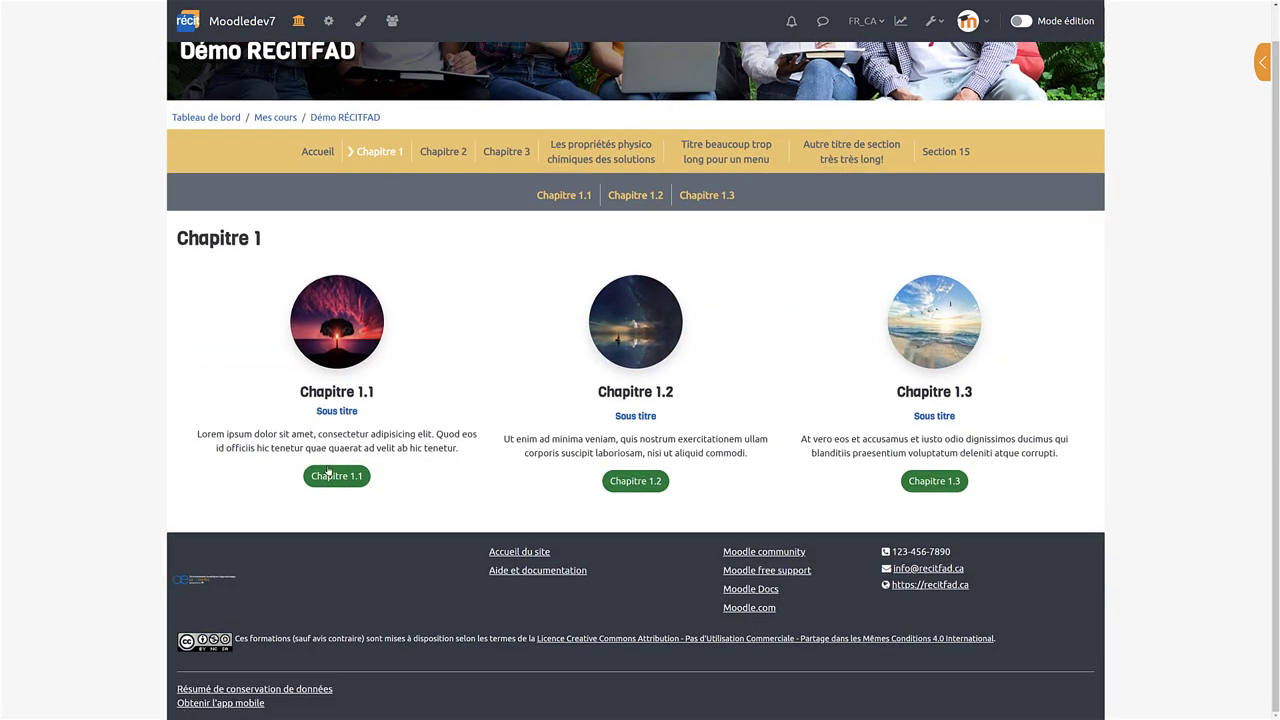
left_click(548, 196)
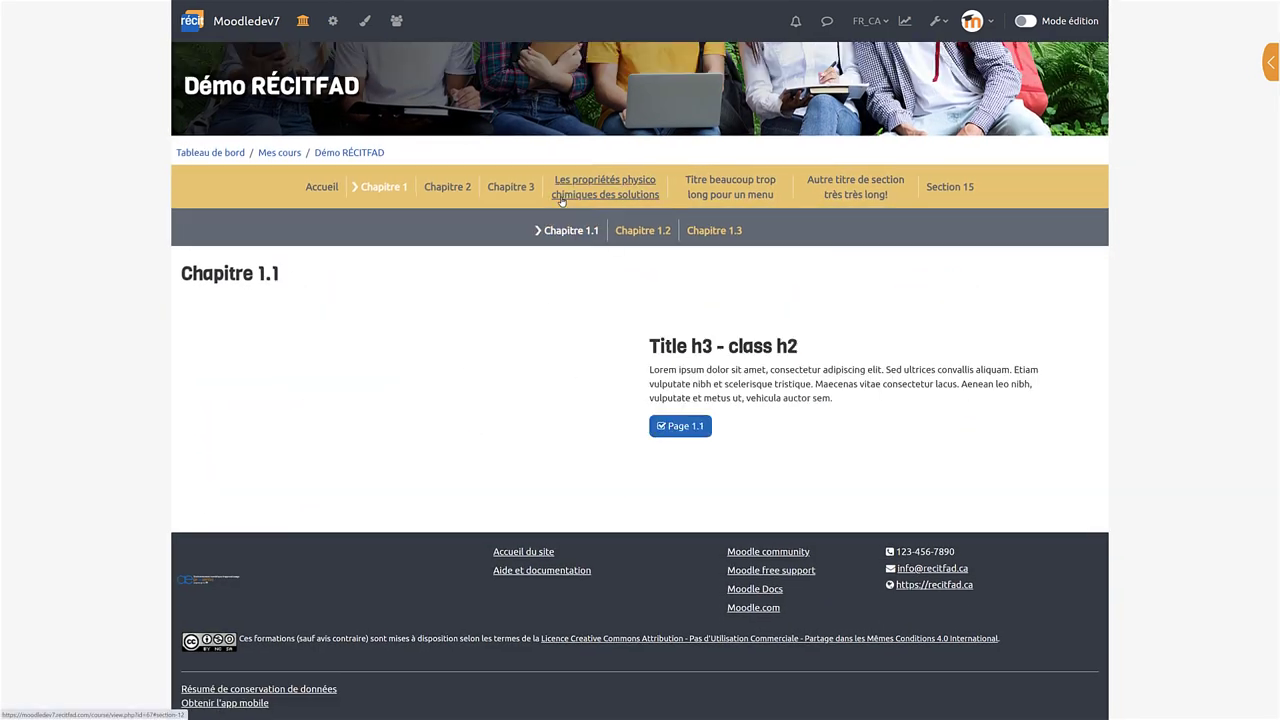
scroll(667, 421, "down", 3)
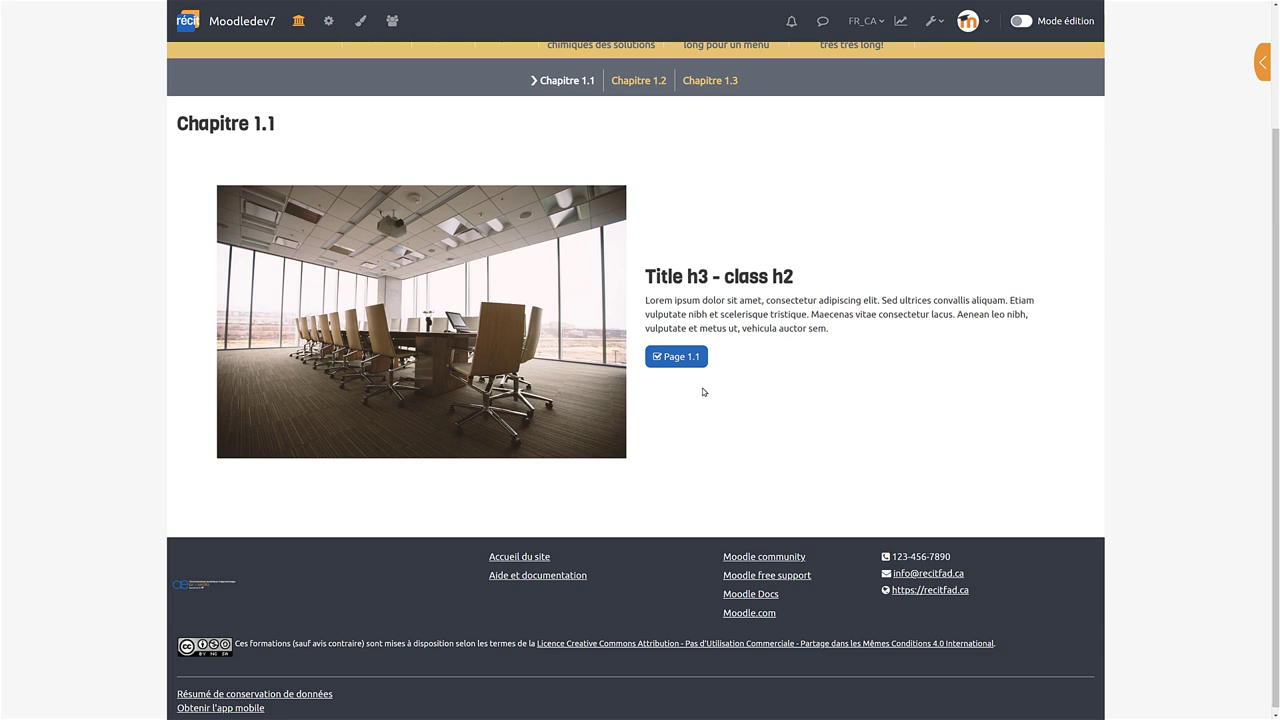
scroll(703, 392, "up", 1)
left_click(640, 132)
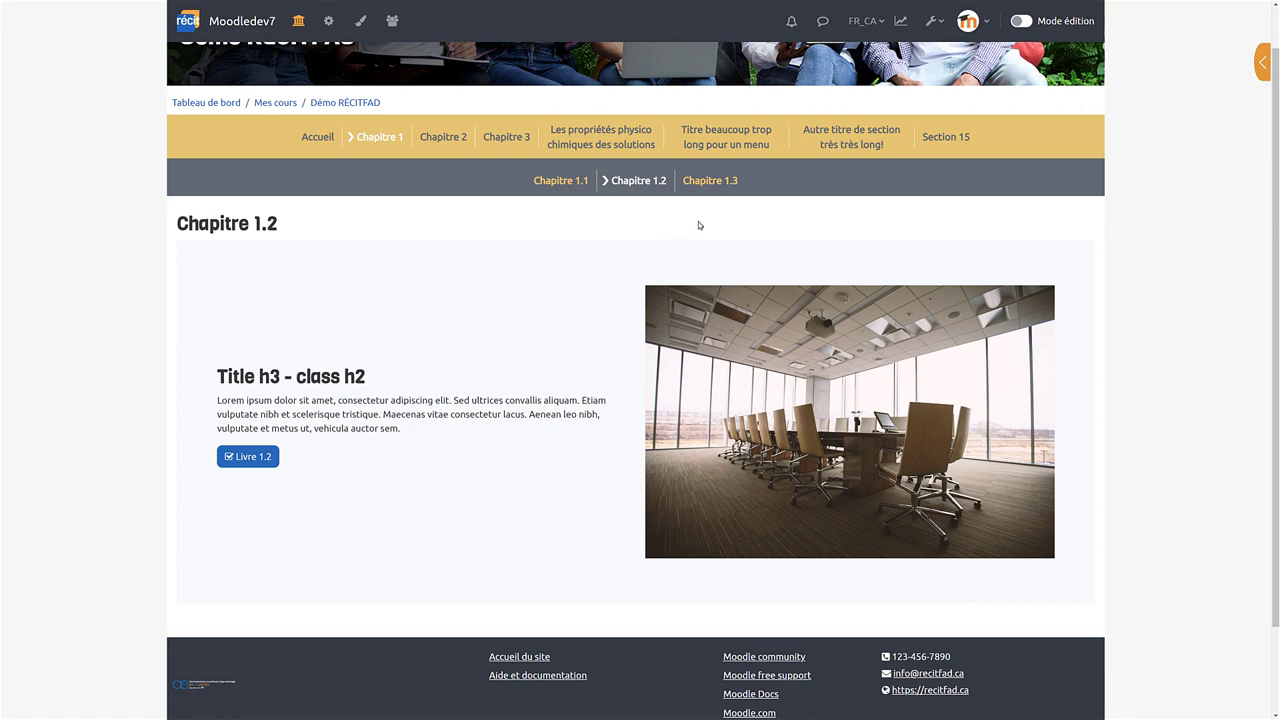
left_click(710, 185)
scroll(517, 335, "down", 2)
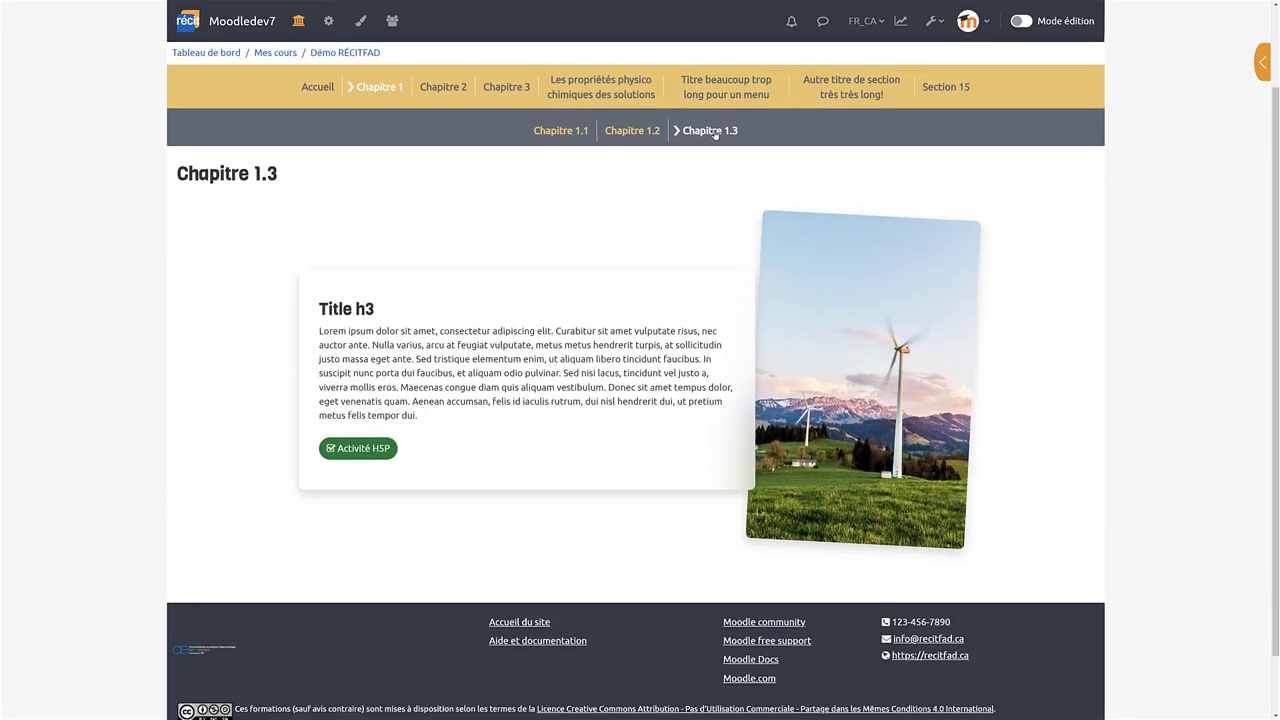
left_click(461, 90)
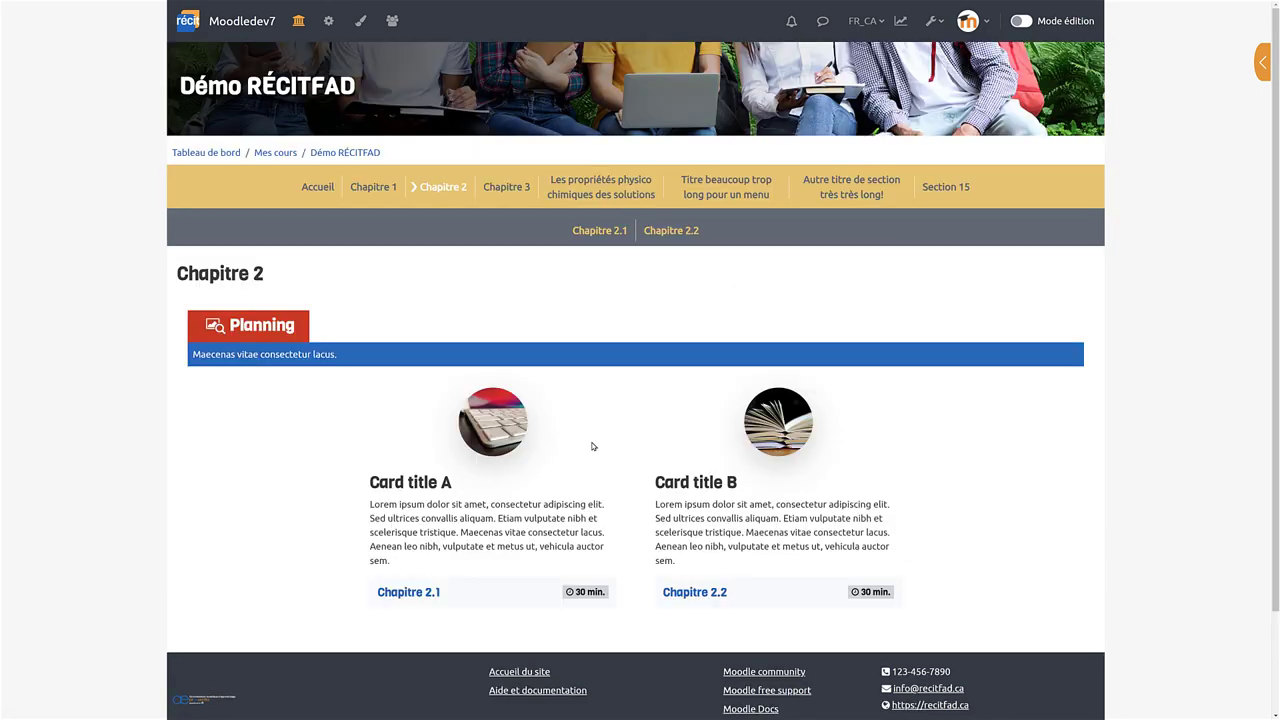
scroll(591, 443, "down", 1)
Switch to the wiki window and highlight block_recitworkplan under Step C and local_recitworkplan under Step B.
key("alt+Tab")
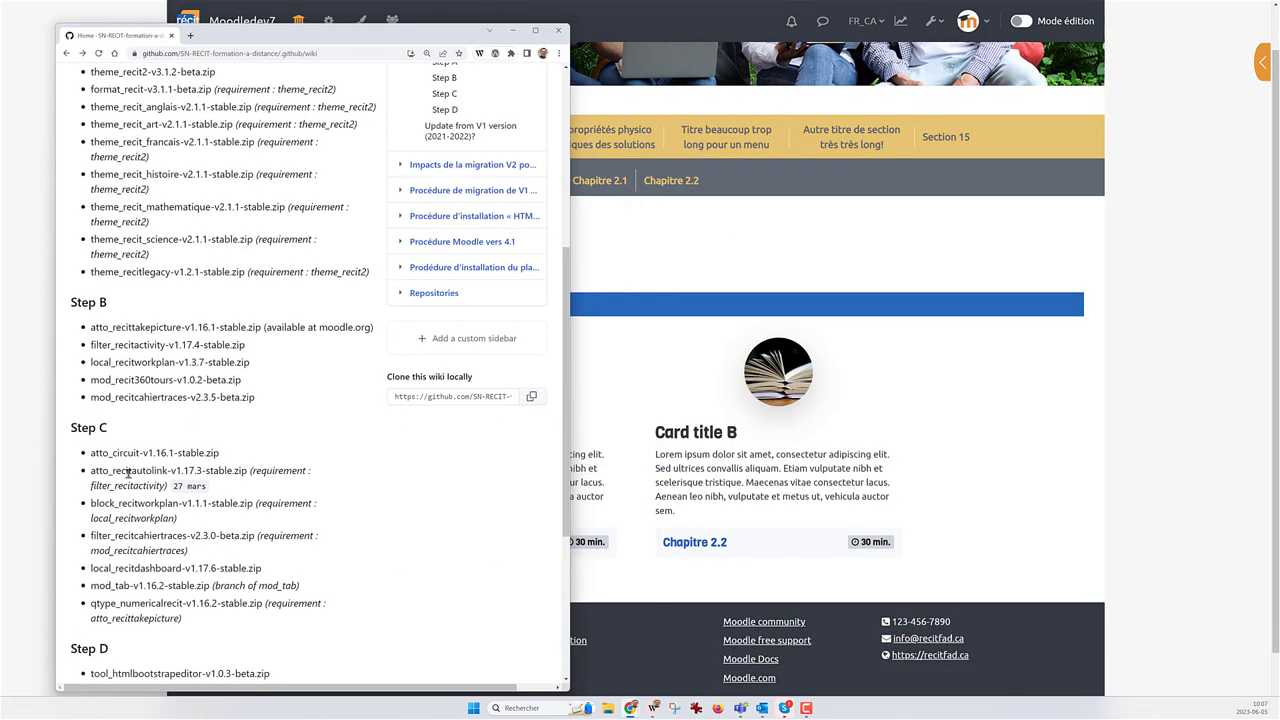
scroll(313, 435, "down", 4)
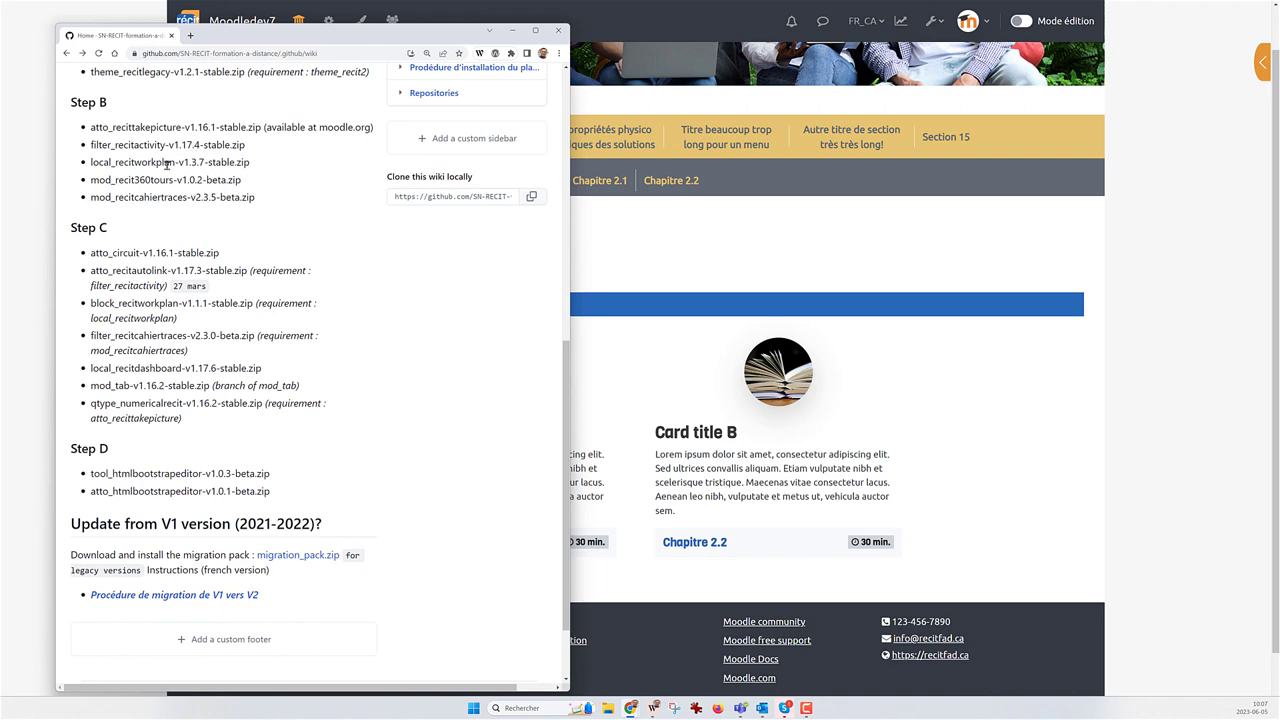
mouse_move(281, 38)
left_mouse_down()
mouse_move(197, 93)
mouse_move(0, 100)
mouse_move(0, 45)
mouse_move(281, 42)
left_mouse_up()
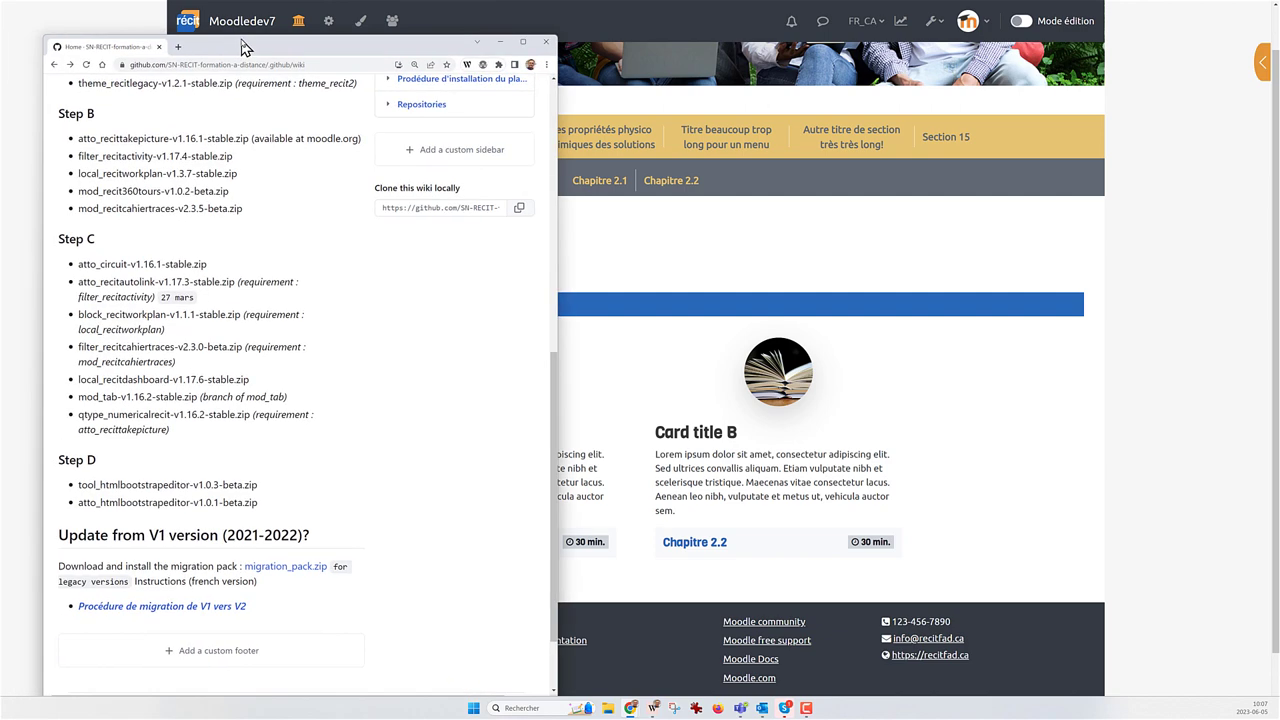
double_click(114, 316)
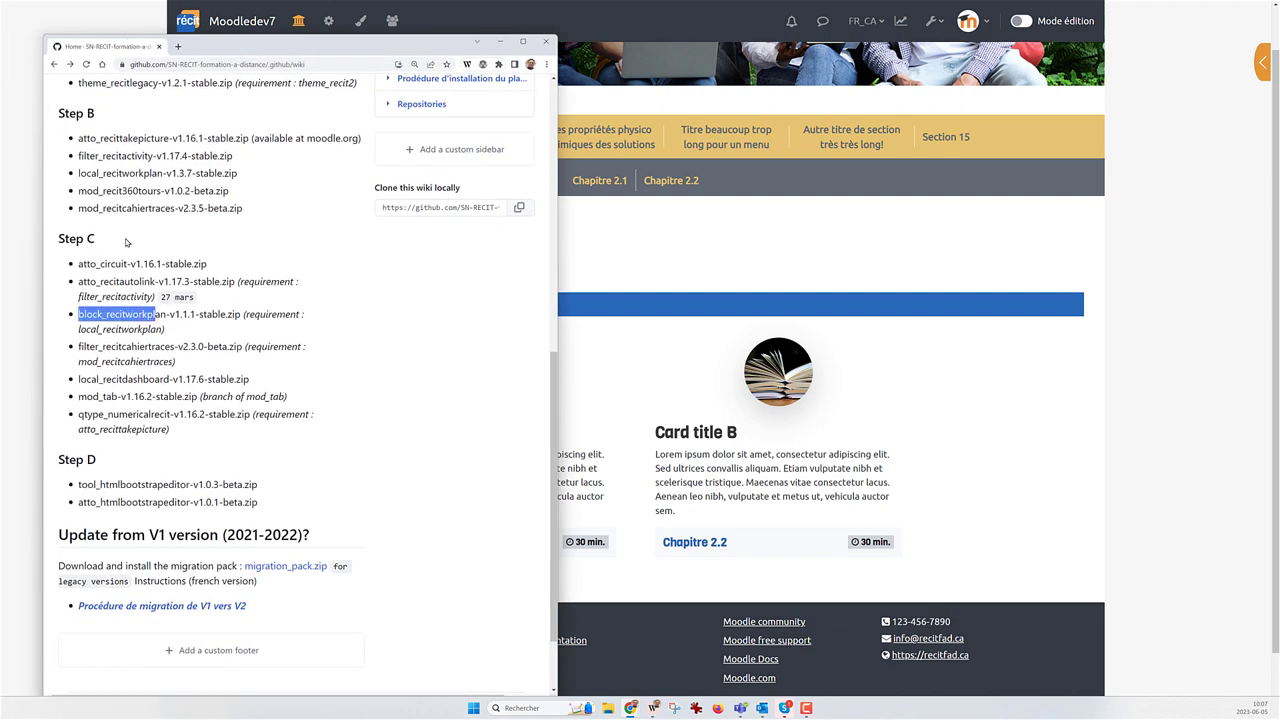
left_click_drag(78, 173, 172, 174)
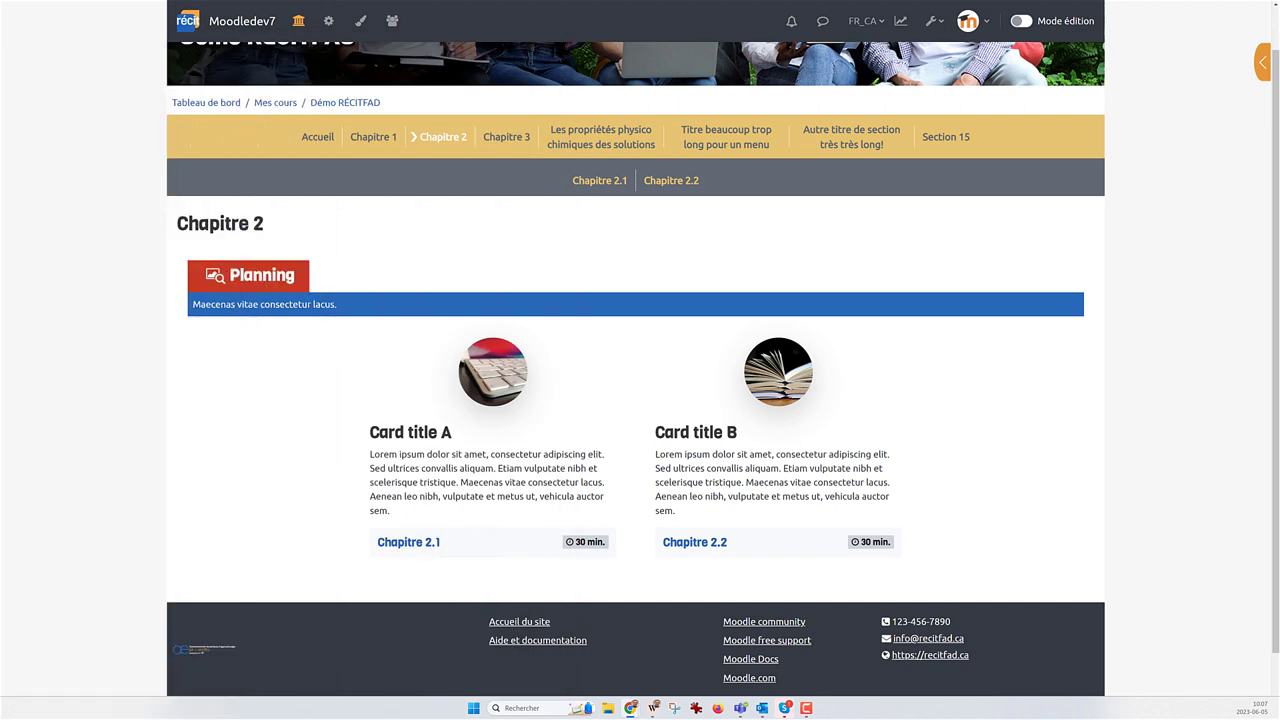
Return to the teacher dashboard and load the activity tracking for all four work plans under Plan de travail.
left_click(196, 25)
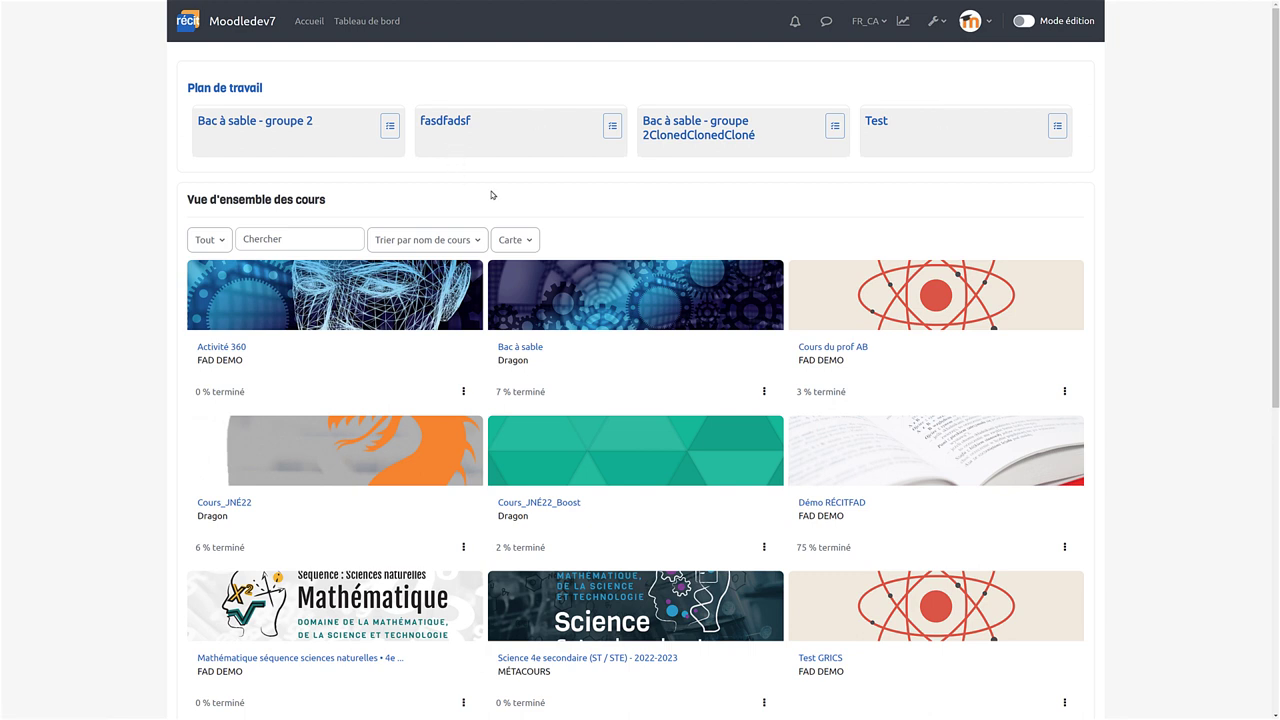
left_click(390, 126)
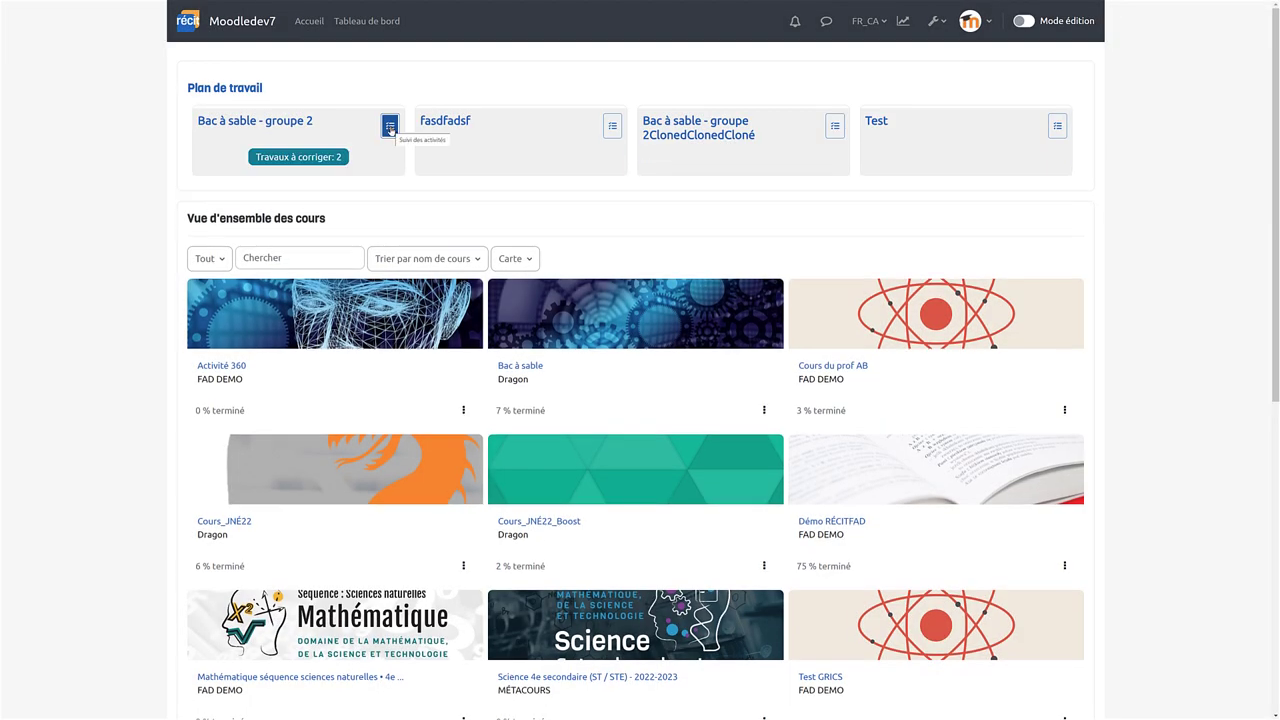
left_click(612, 126)
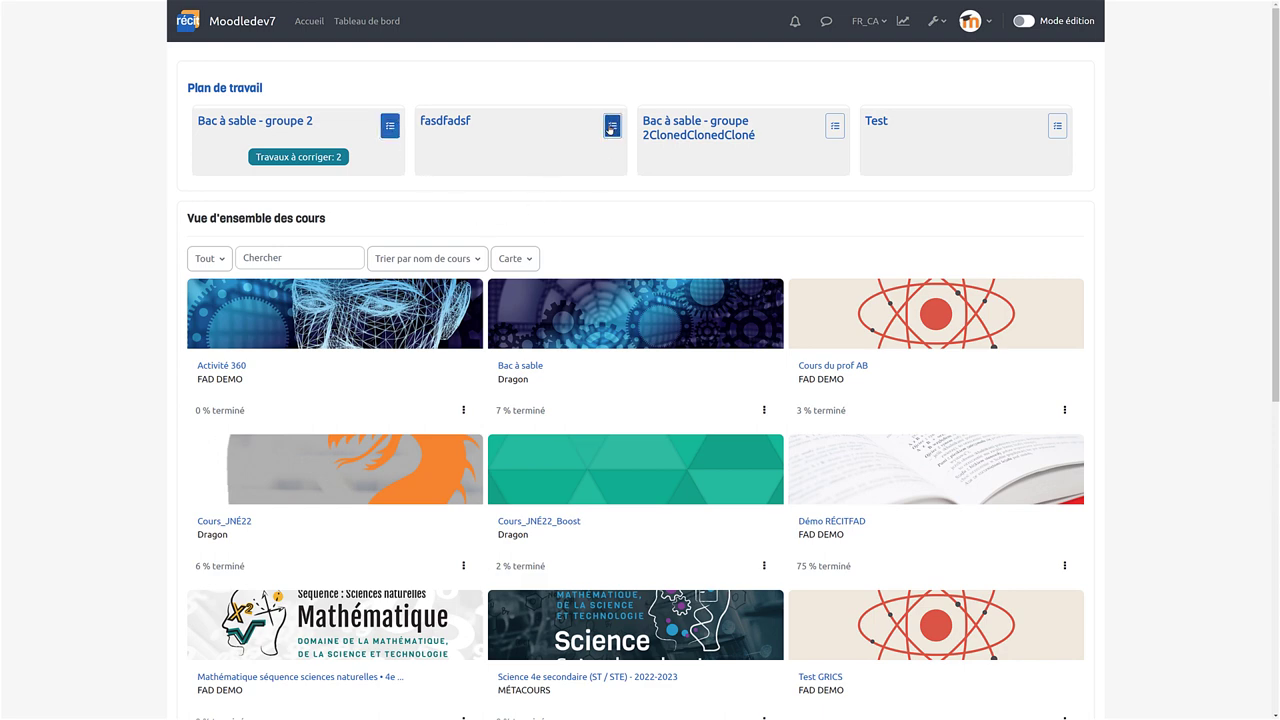
left_click(835, 126)
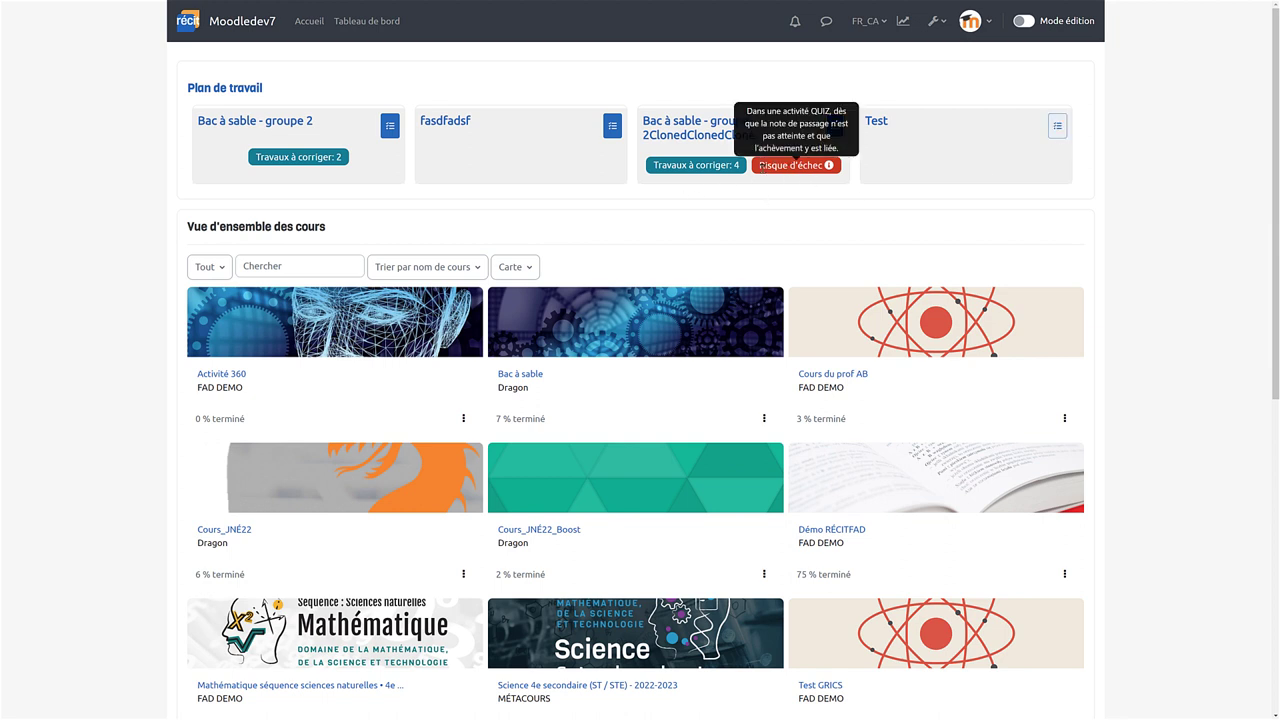
left_click(1055, 125)
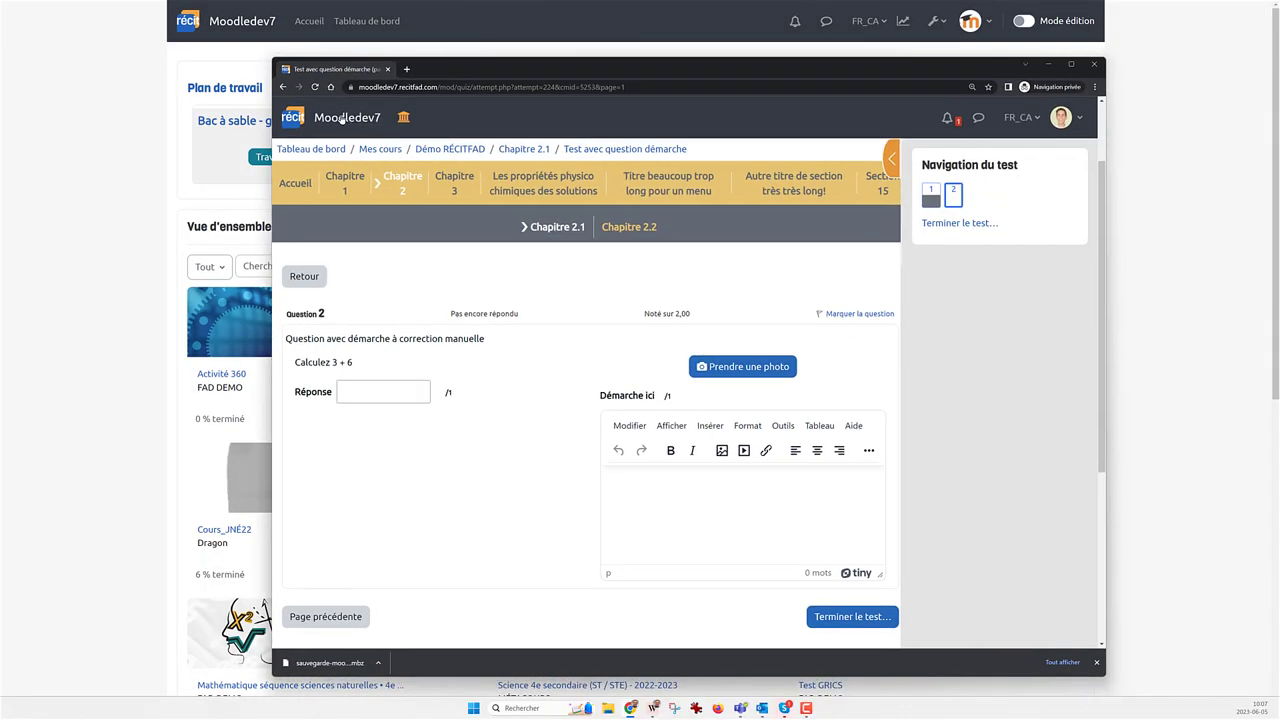
Open the dashboard in the student window and load the activity tracking for each of the student's work plans.
left_click(340, 116)
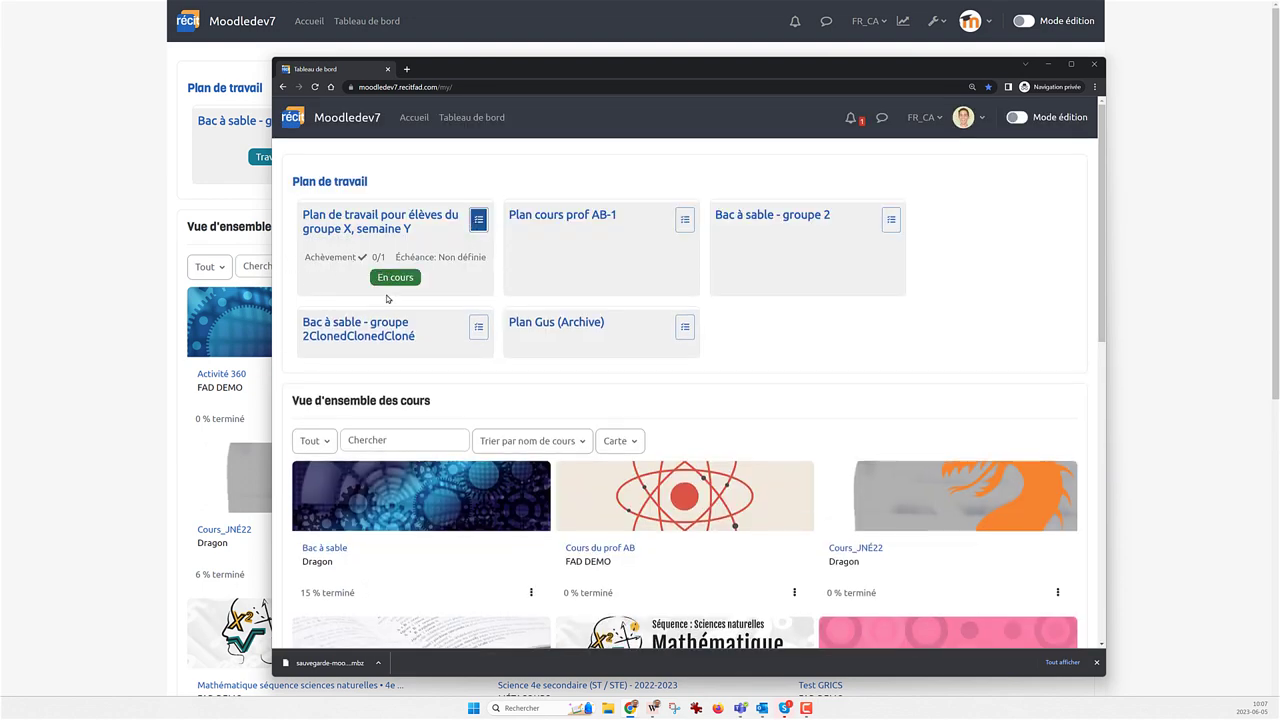
left_click(478, 327)
left_click(684, 327)
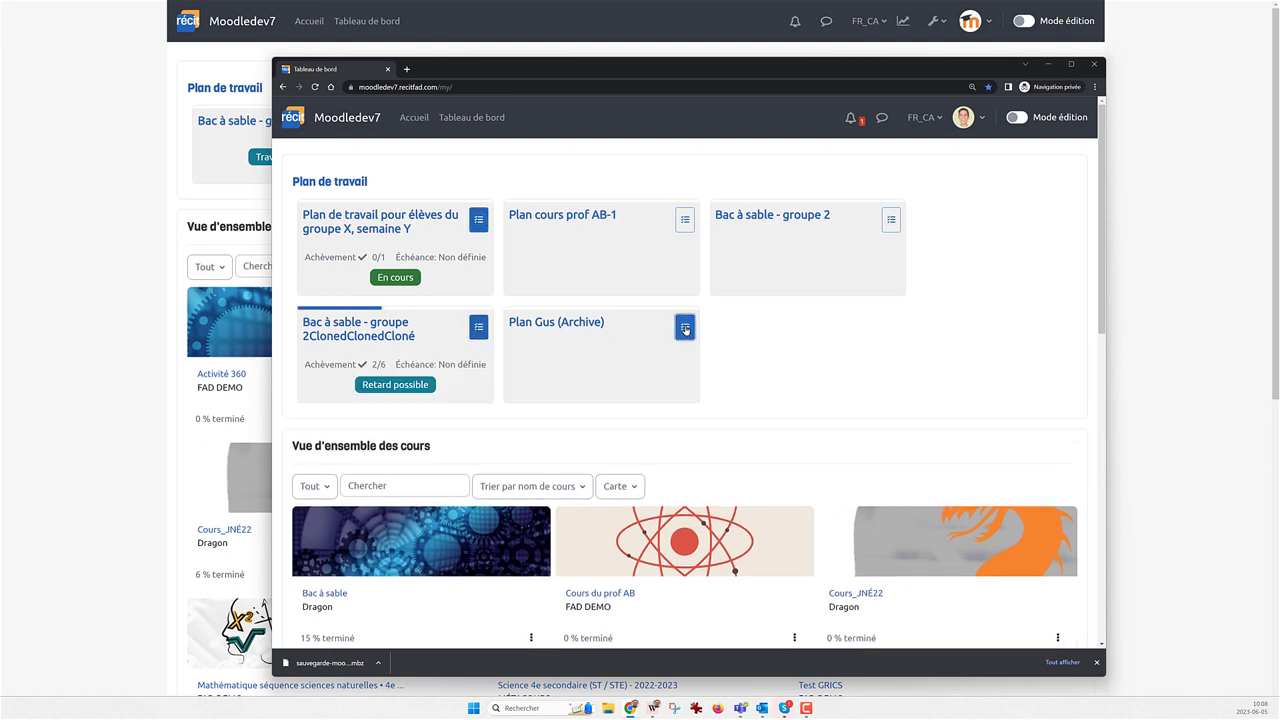
left_click(887, 219)
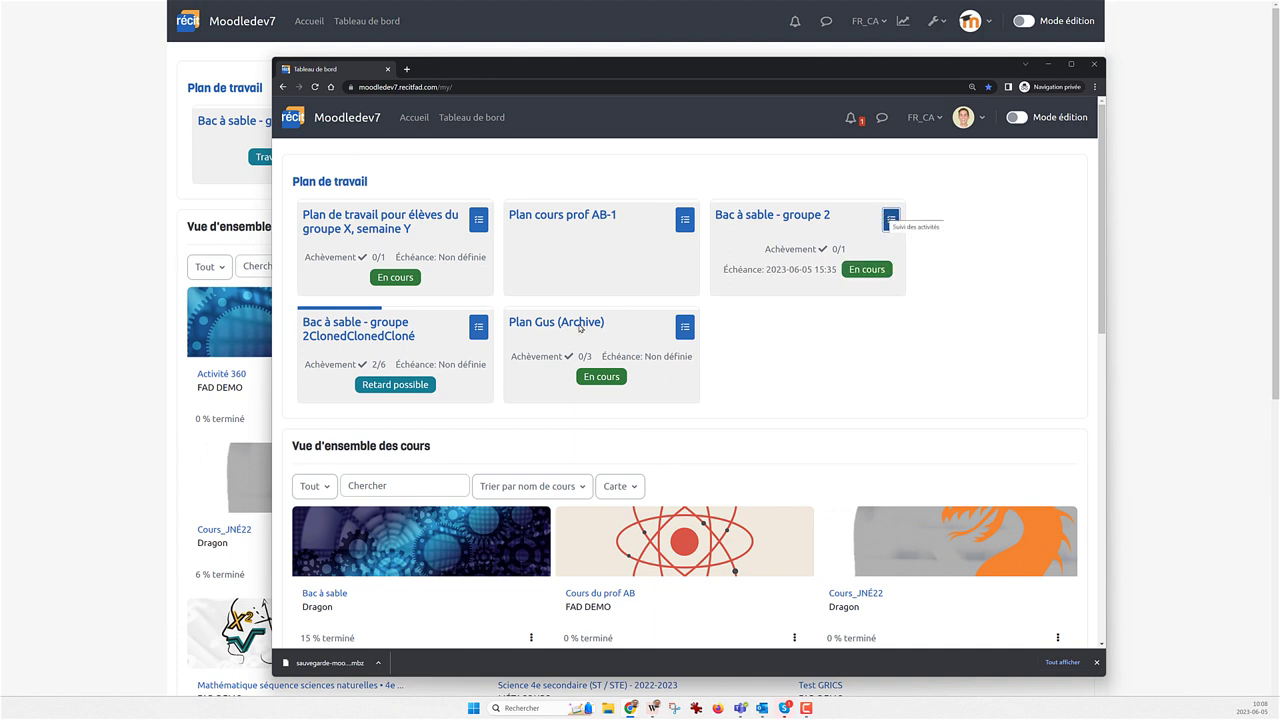
Open the student's Plan de travail pour élèves du groupe X, semaine Y and its Devoir - Arithmétique activity.
left_click(322, 226)
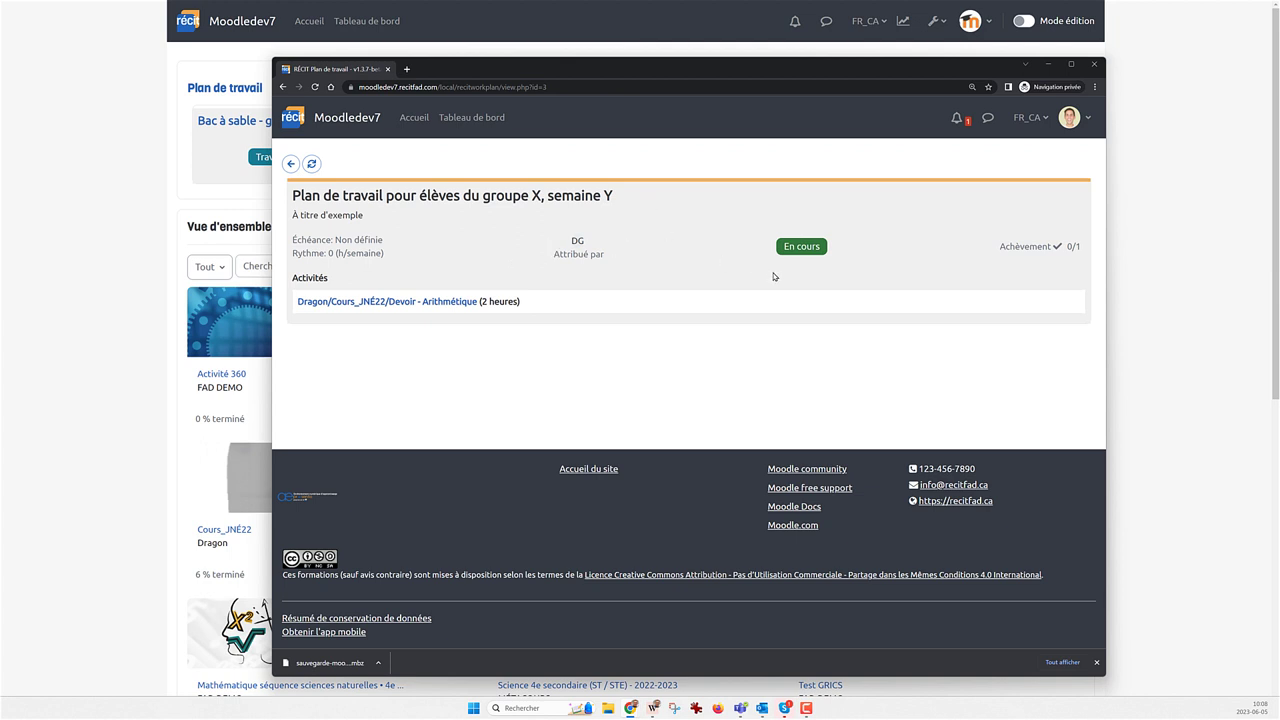
left_click(361, 306)
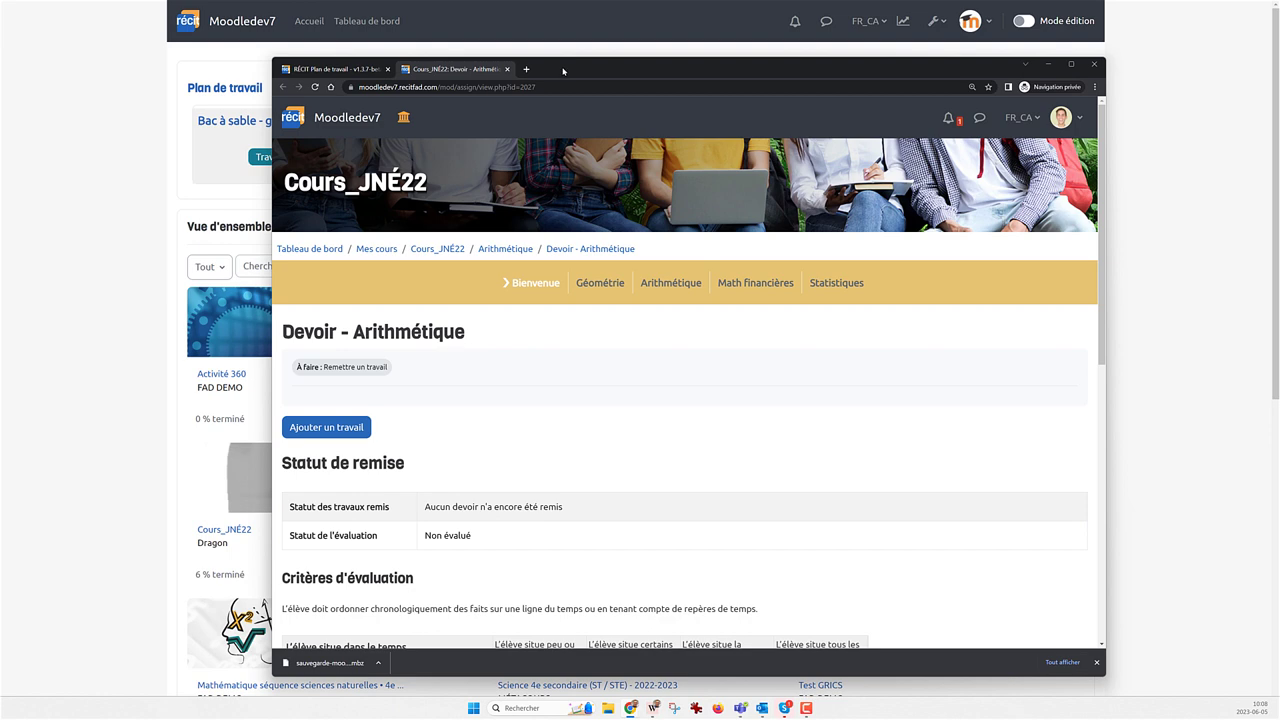
Move the student window away and open the Bac à sable - groupe 2 work plan from the teacher dashboard.
left_click_drag(576, 73, 1279, 73)
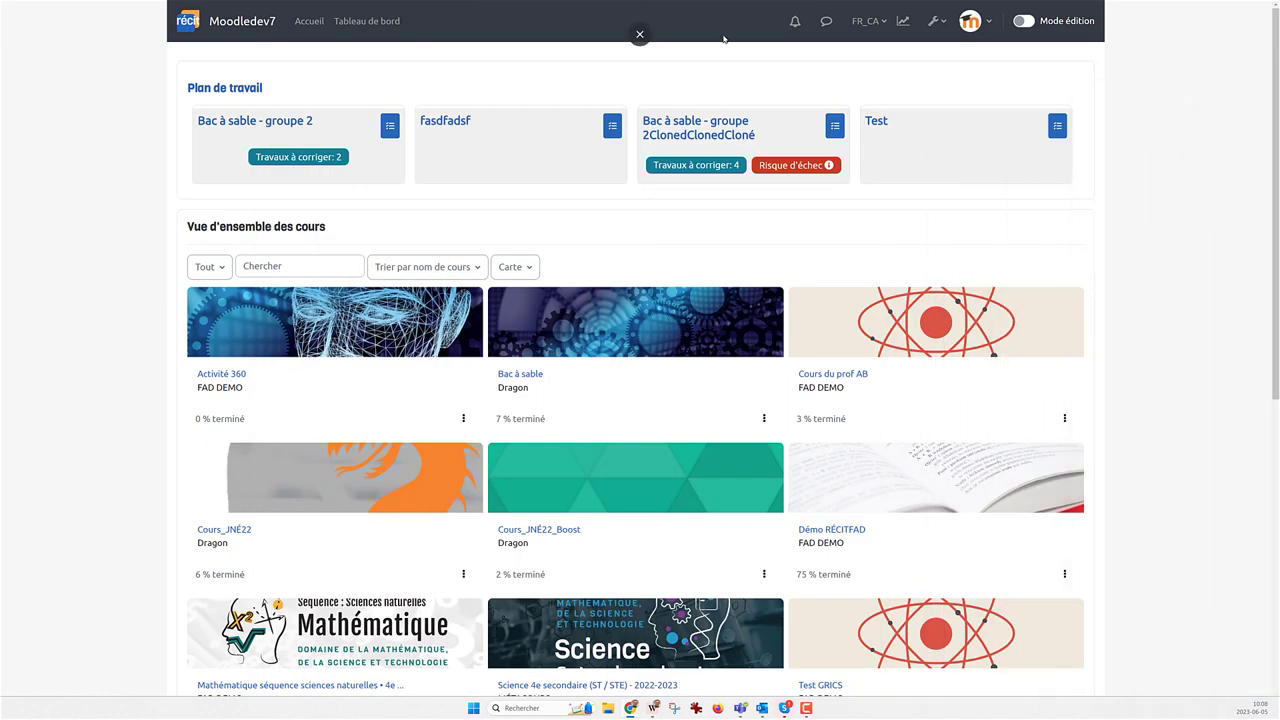
left_click(238, 128)
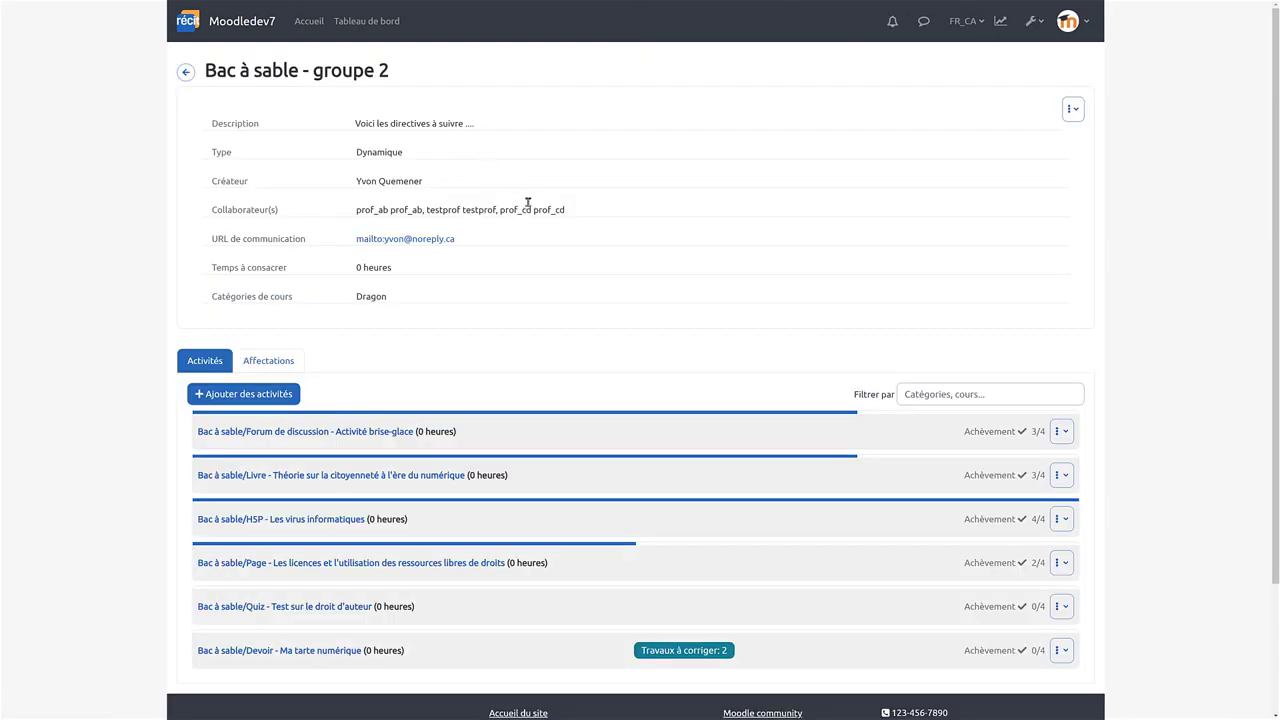
Open the activity selector of the Bac à sable - groupe 2 work plan, view its selected activities, and close it unchanged.
scroll(527, 212, "down", 2)
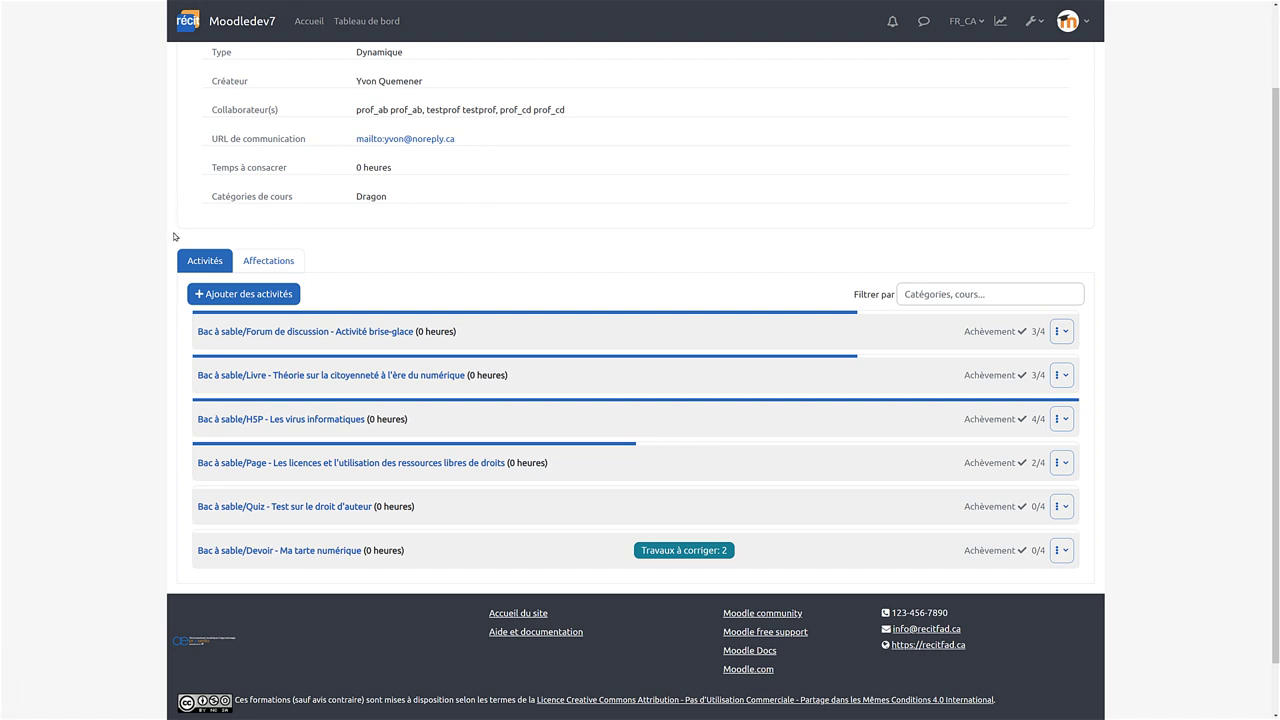
left_click(201, 262)
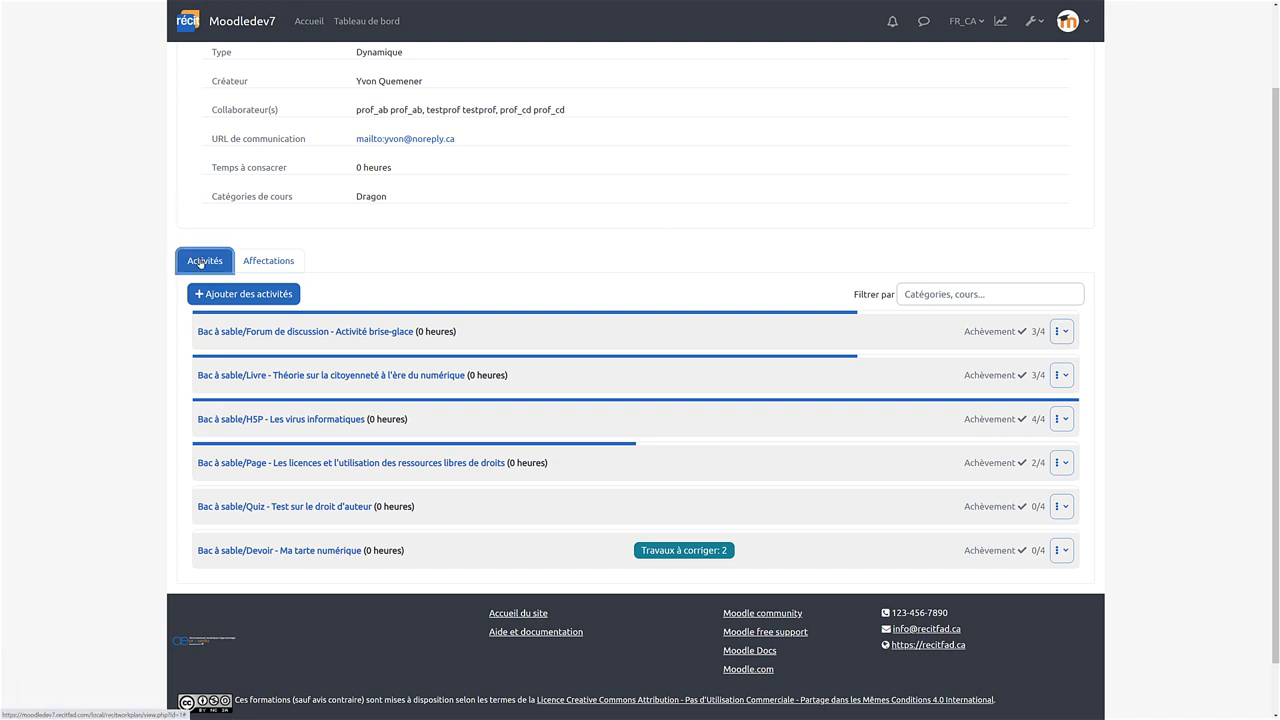
left_click(220, 294)
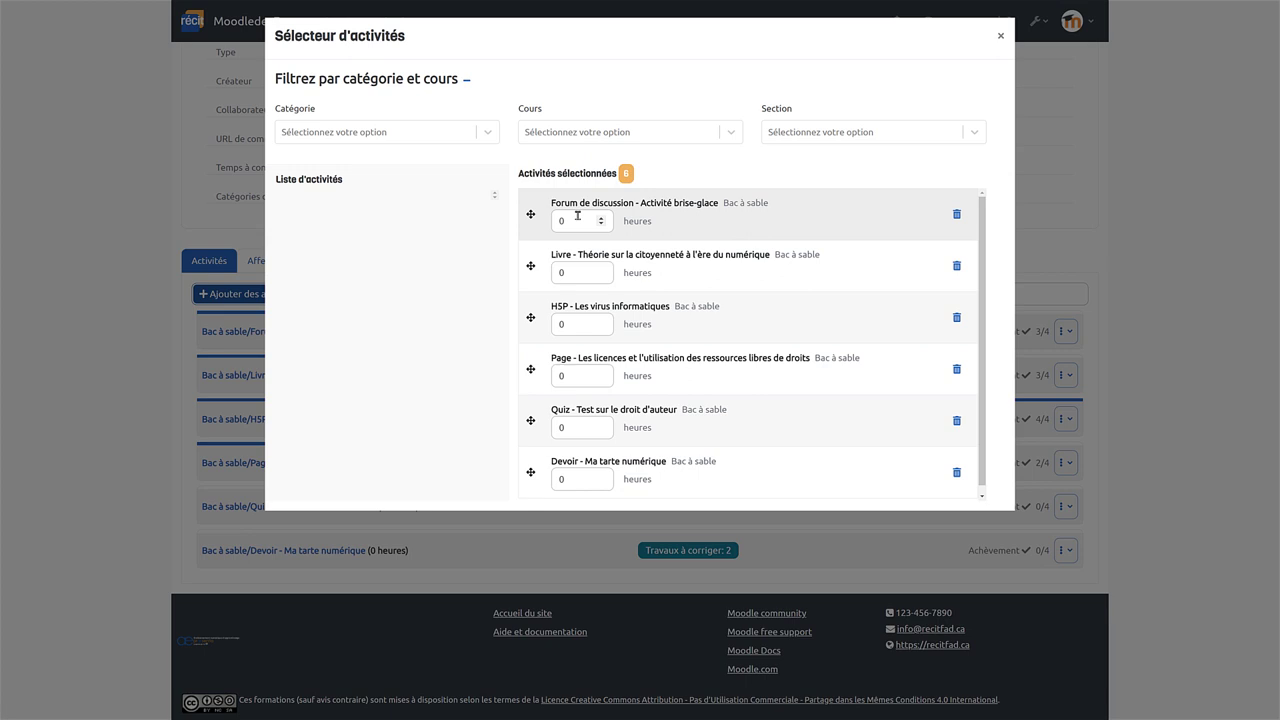
left_click(999, 38)
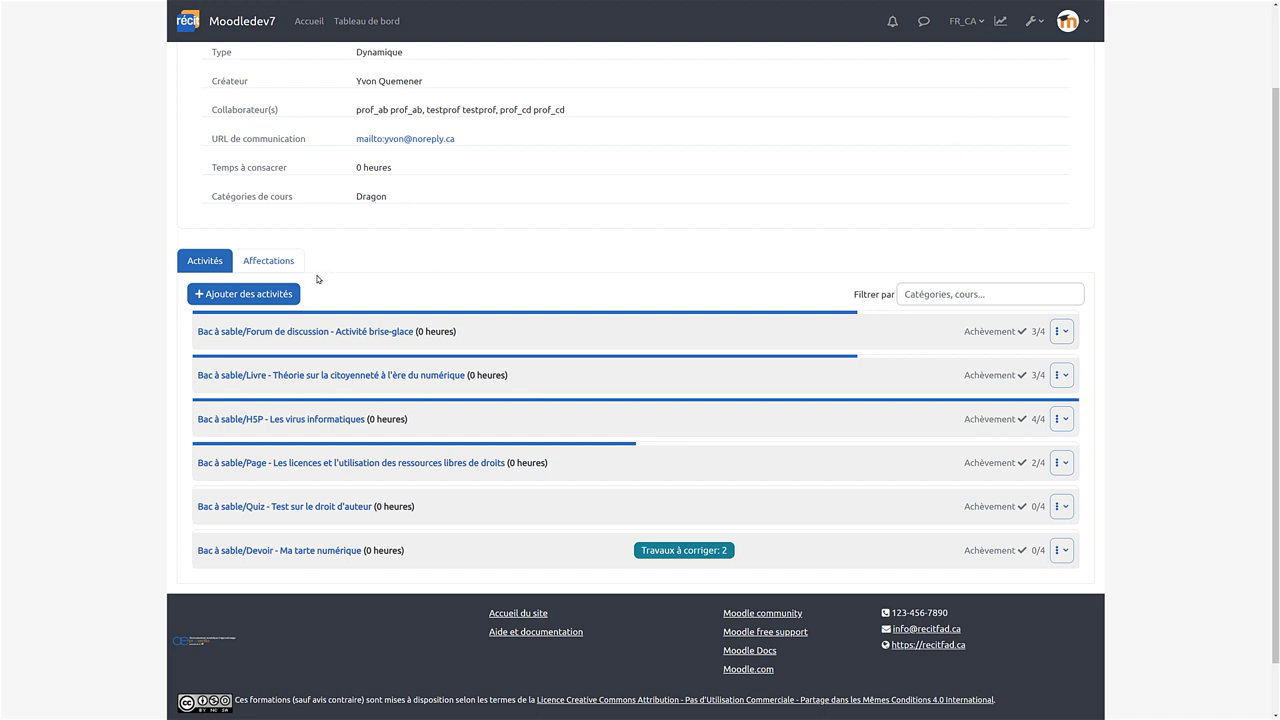
Expand the first student's activities under Affectations and view the Rythme par semaine setting in the batch actions for all assigned students.
left_click(274, 262)
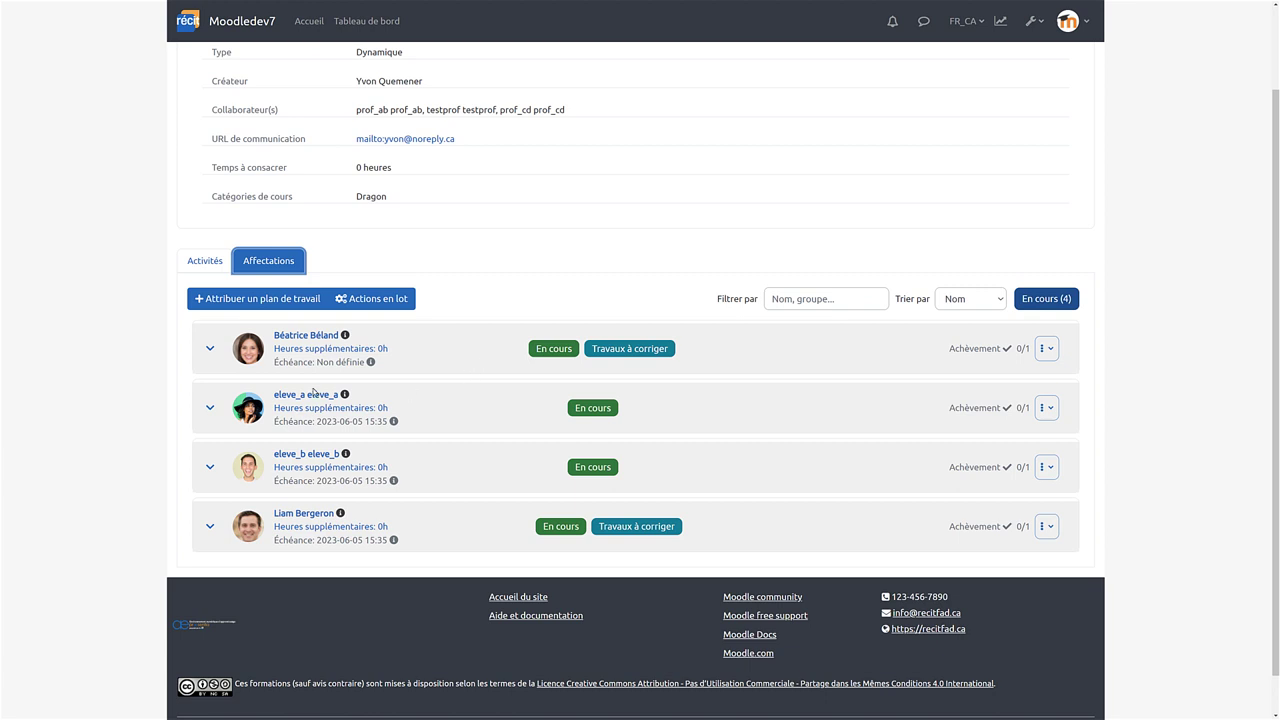
left_click(200, 348)
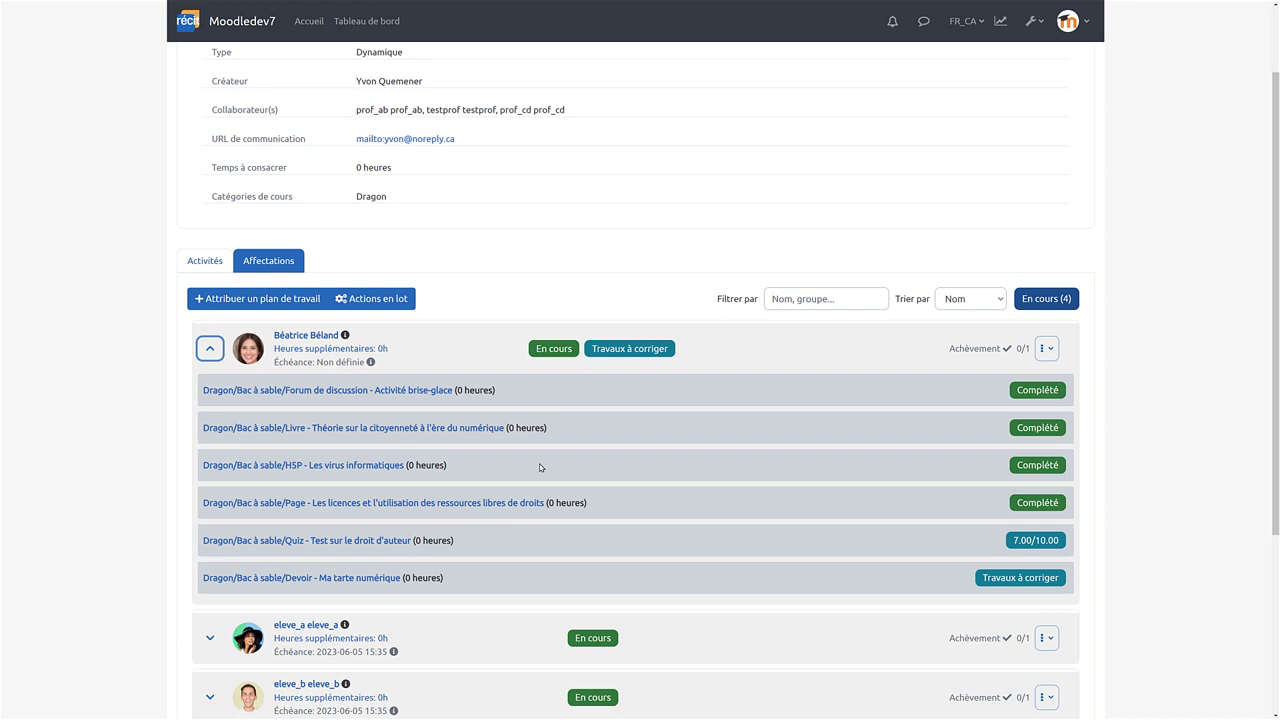
left_click(380, 298)
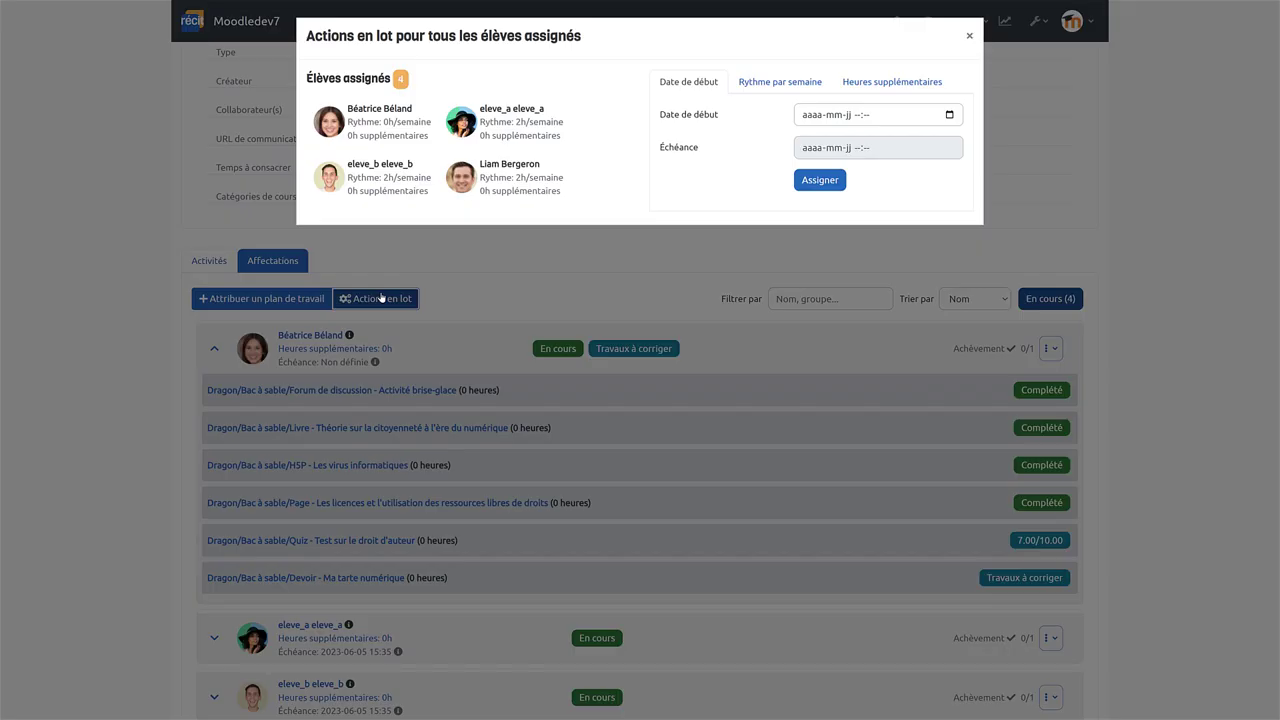
left_click(791, 95)
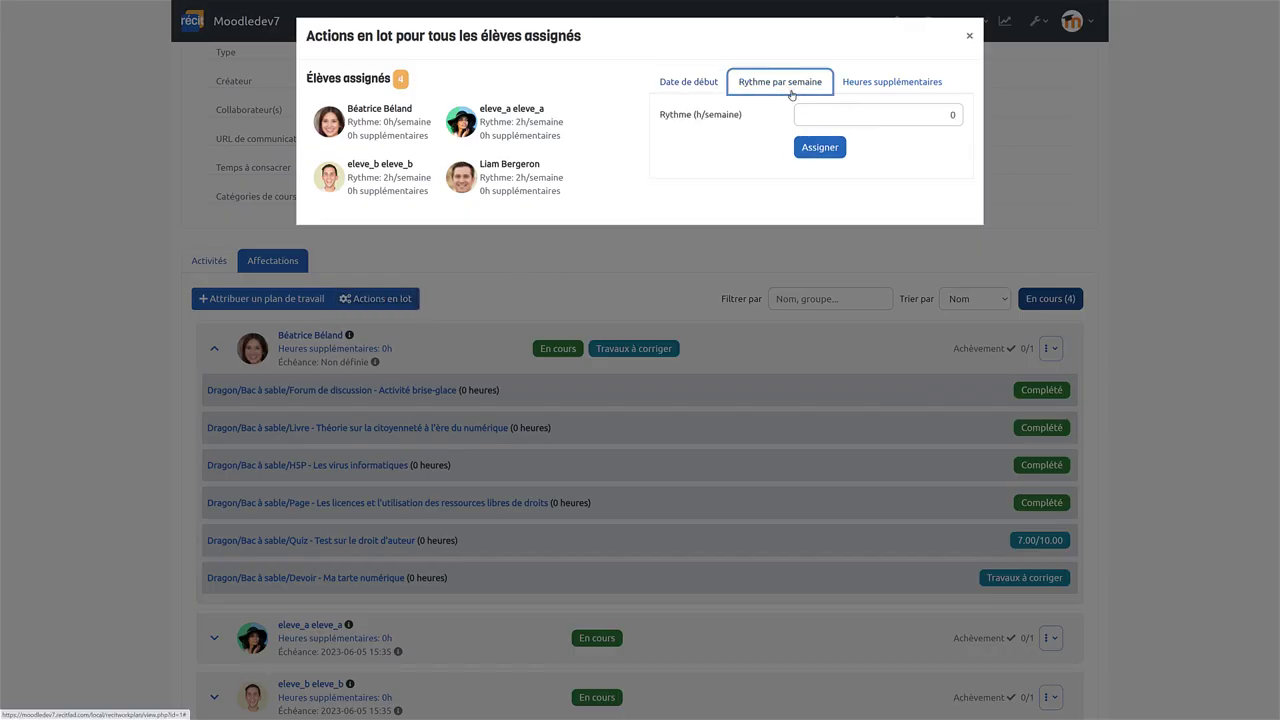
left_click(969, 36)
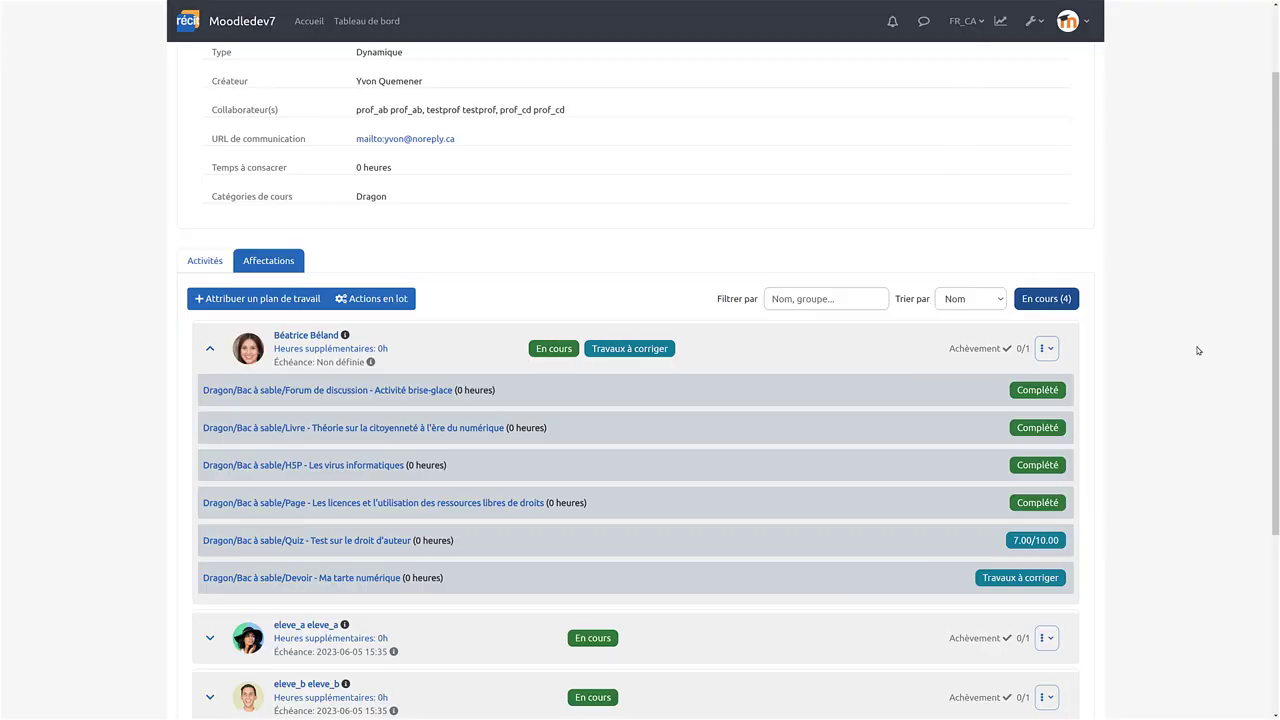
Change the Bac à sable - groupe 2 work plan's type to Statique and save it.
scroll(1198, 347, "up", 2)
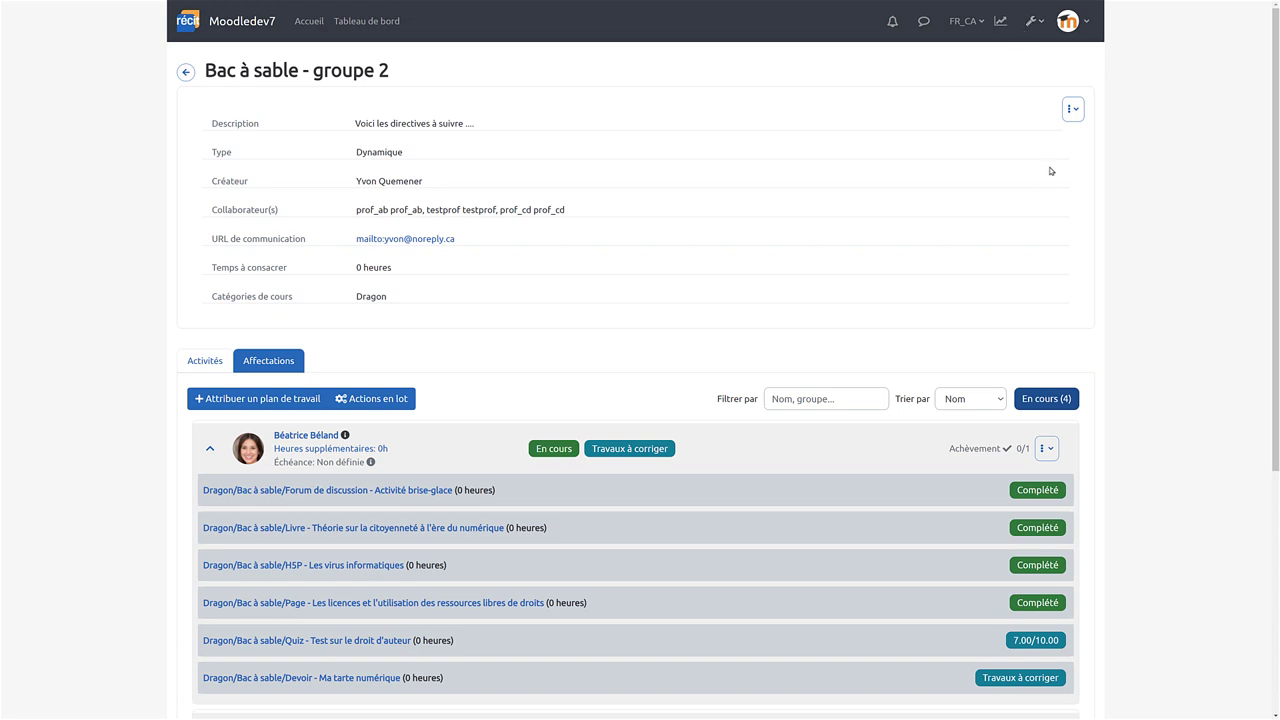
left_click(1076, 109)
left_click(1017, 139)
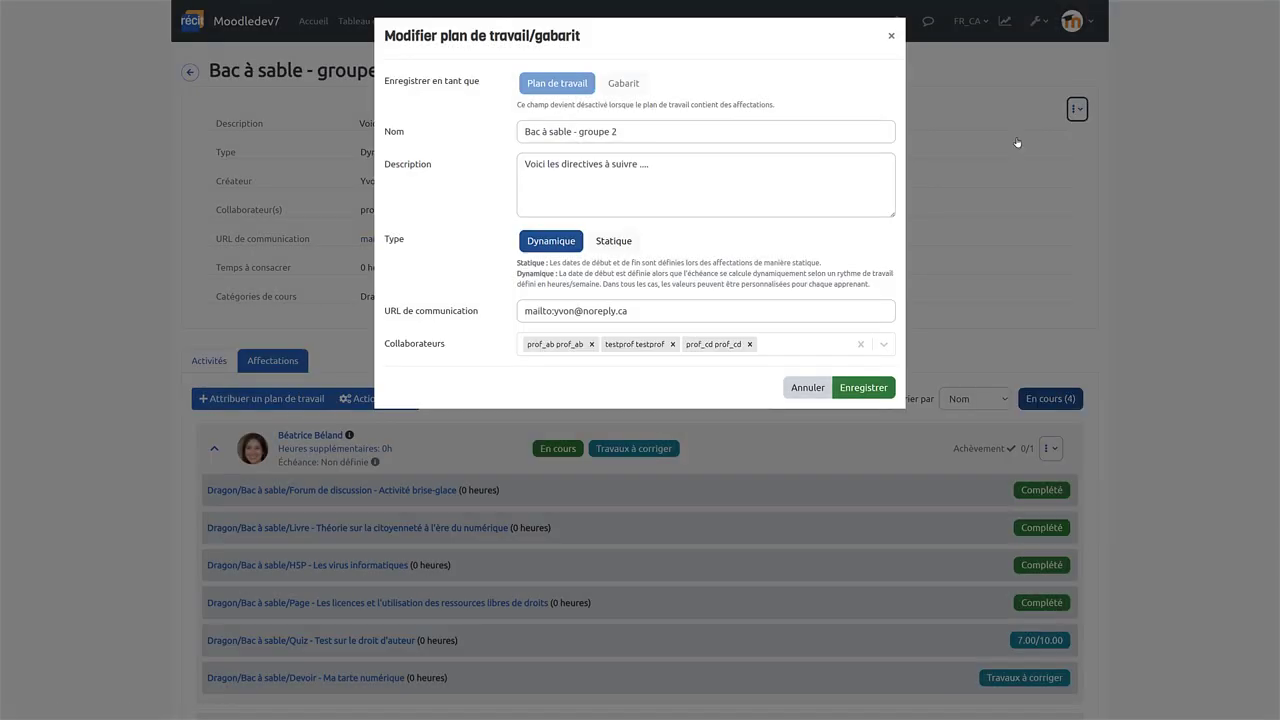
left_click(604, 240)
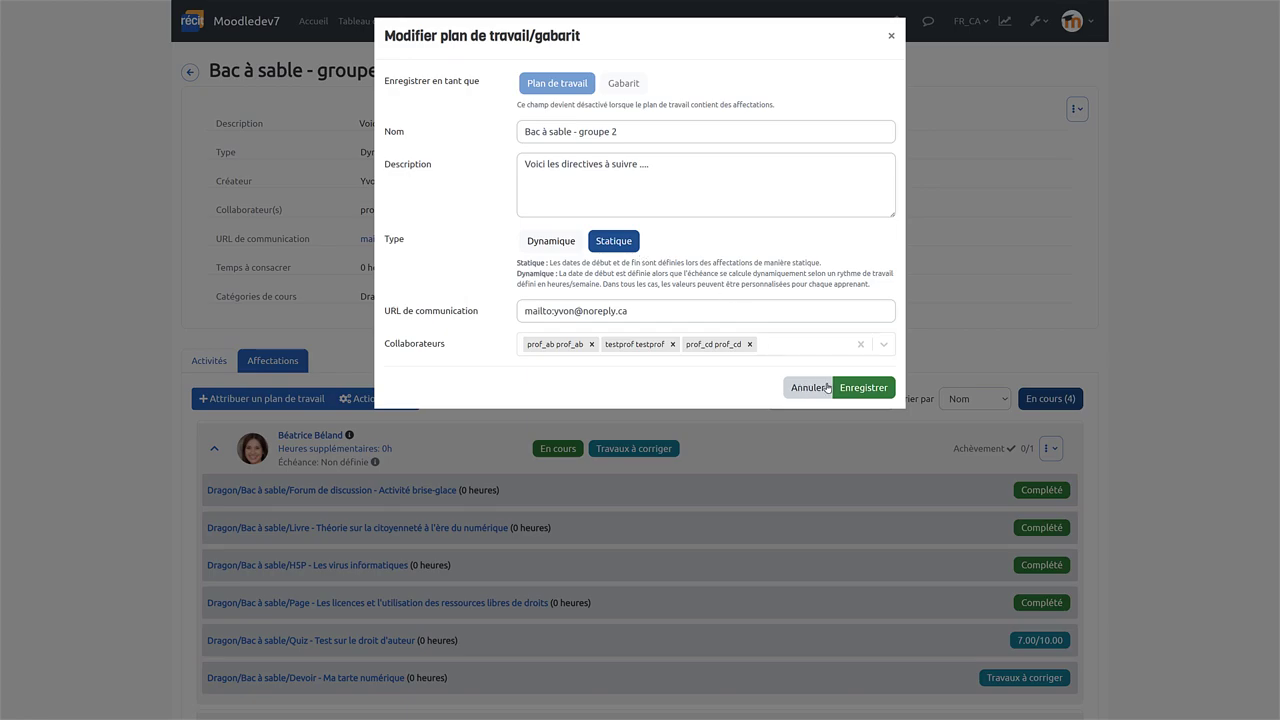
left_click(838, 389)
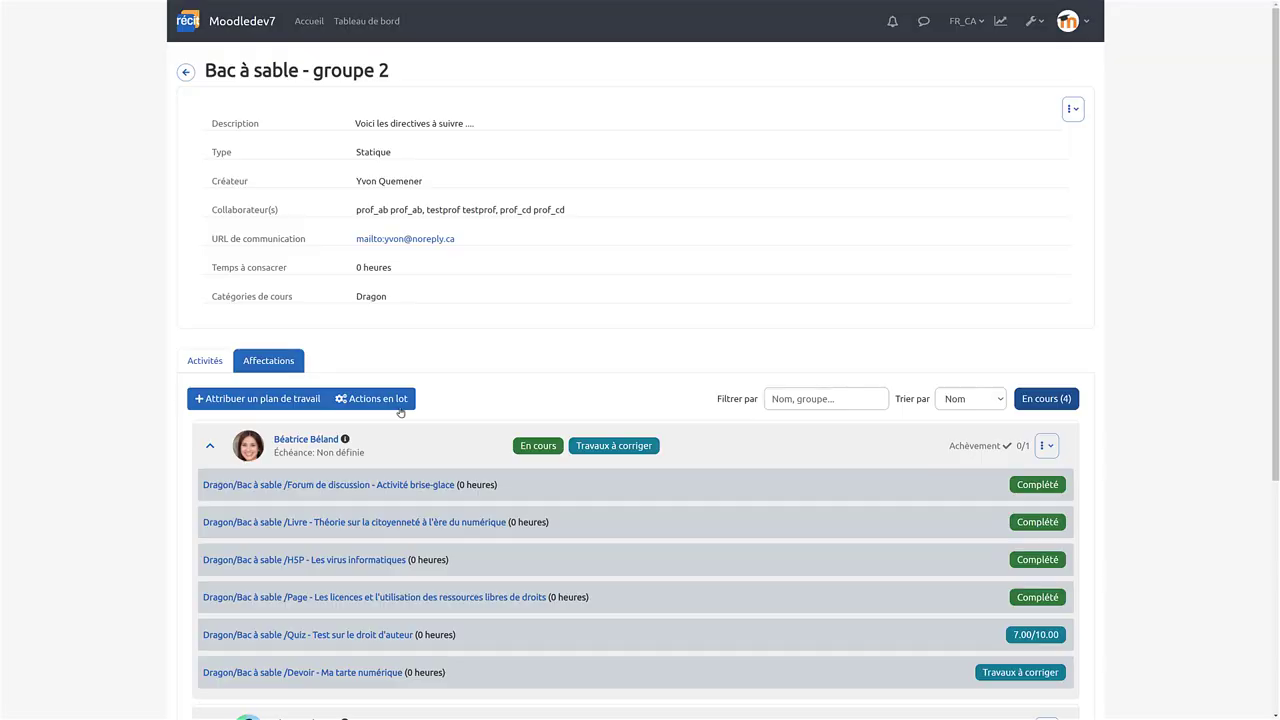
left_click(398, 404)
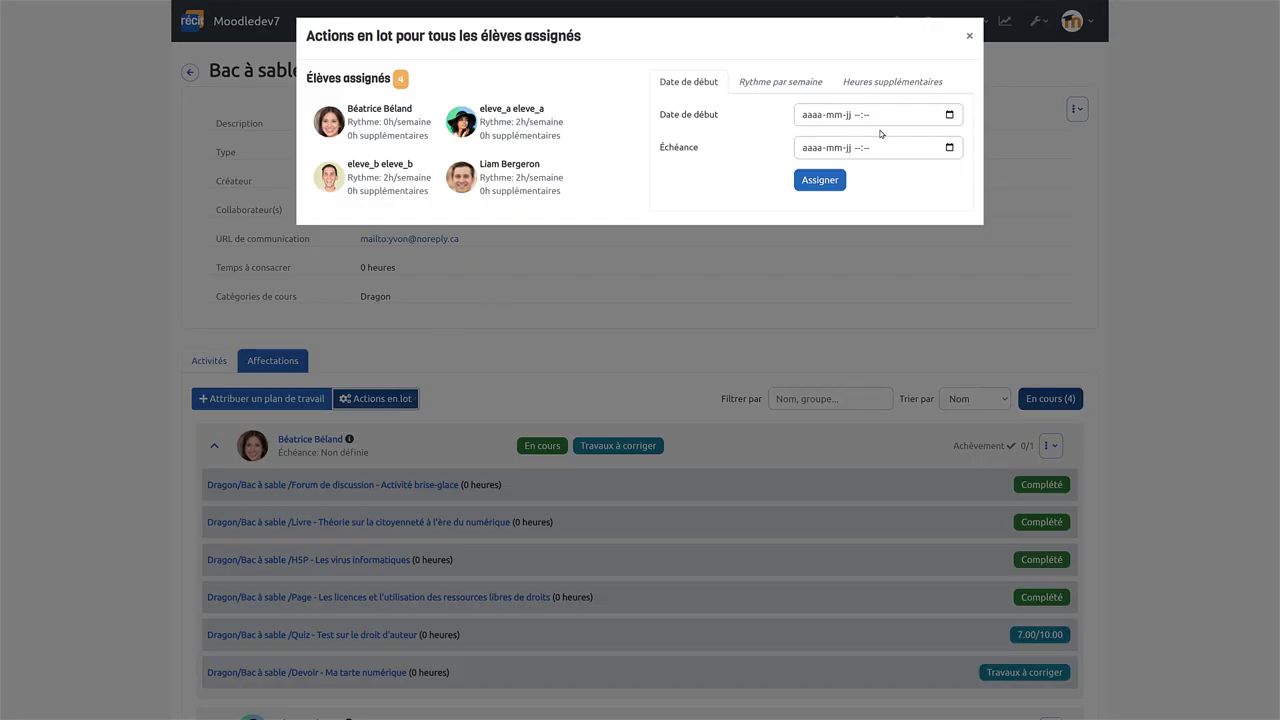
left_click(948, 115)
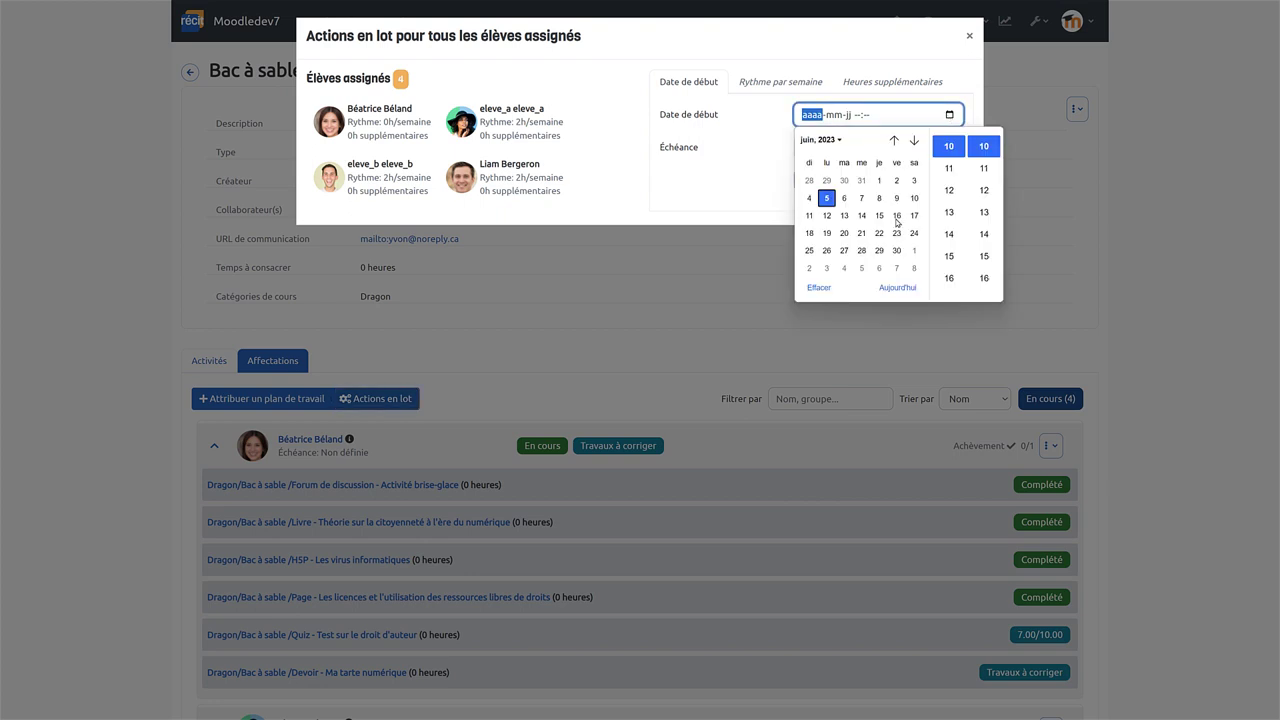
left_click(897, 287)
left_click(772, 158)
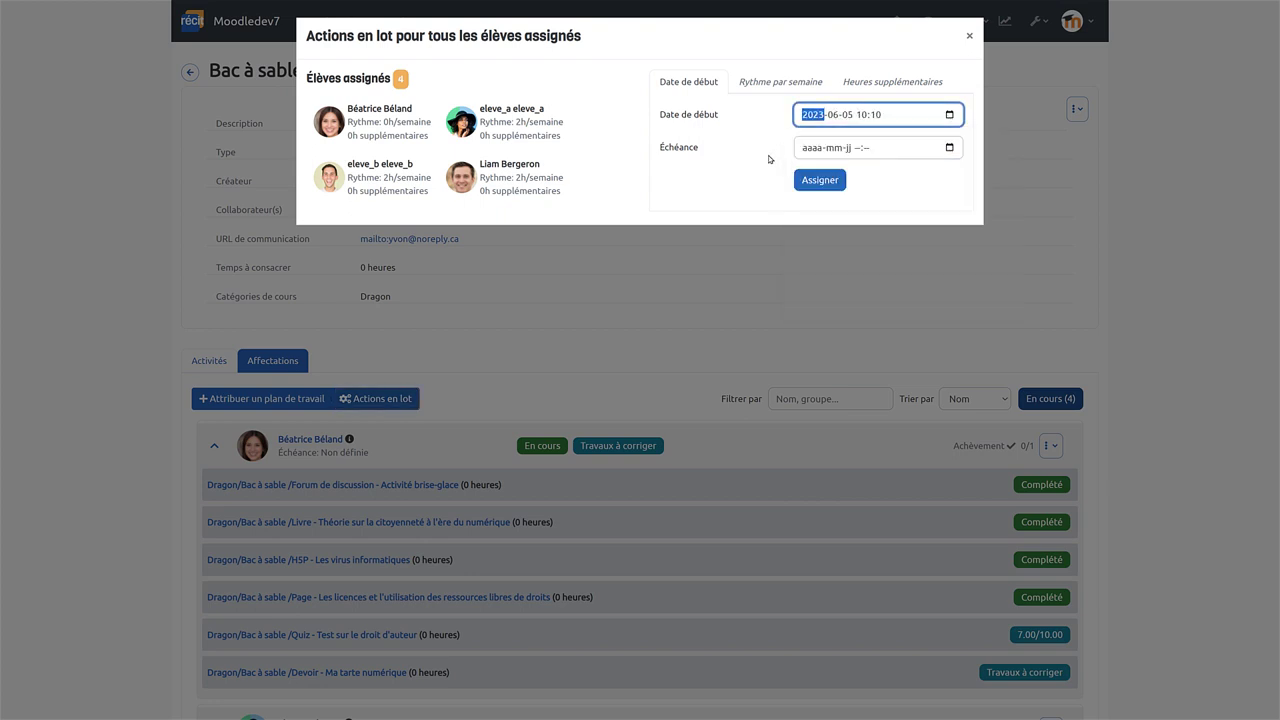
left_click(949, 147)
left_click(826, 249)
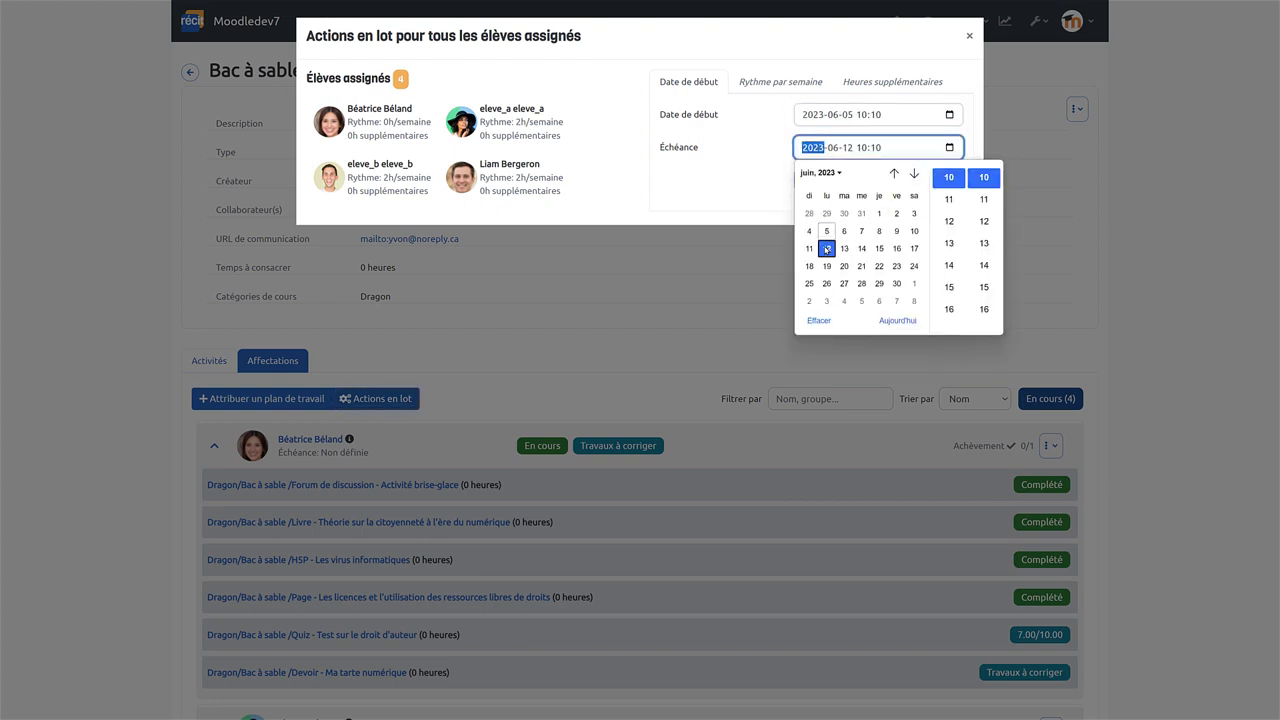
left_click(740, 182)
left_click(818, 186)
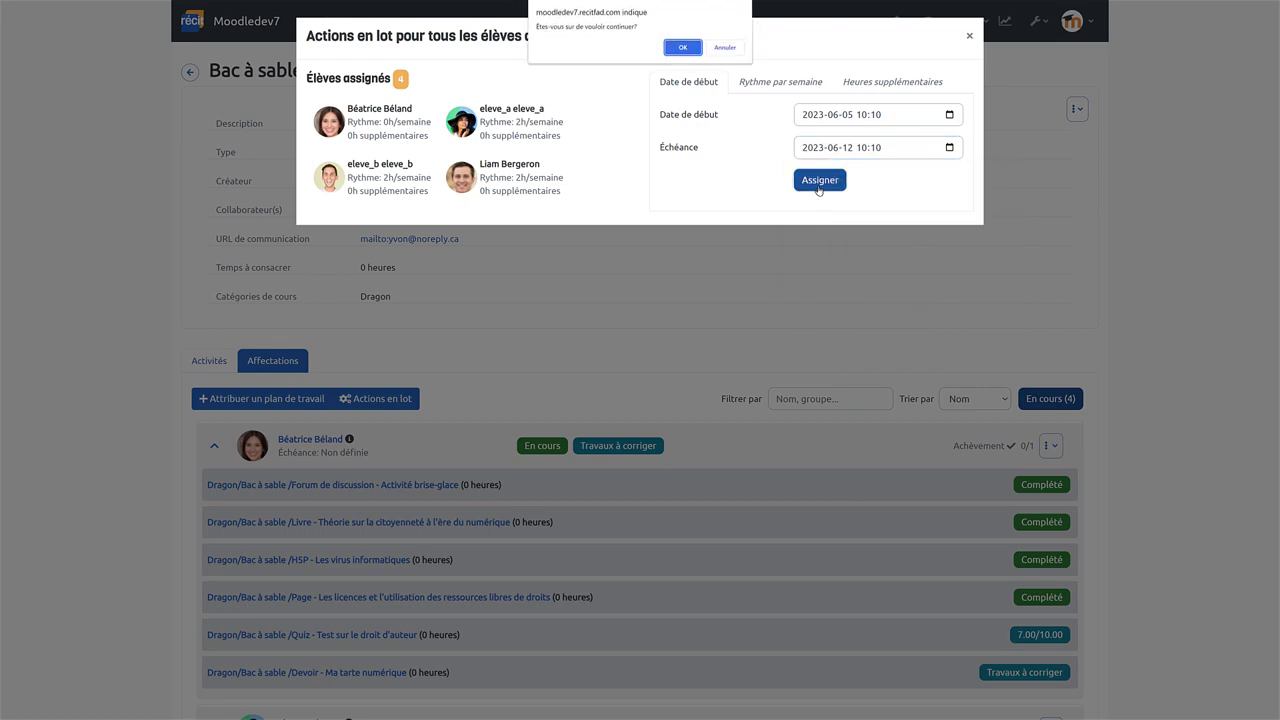
left_click(683, 42)
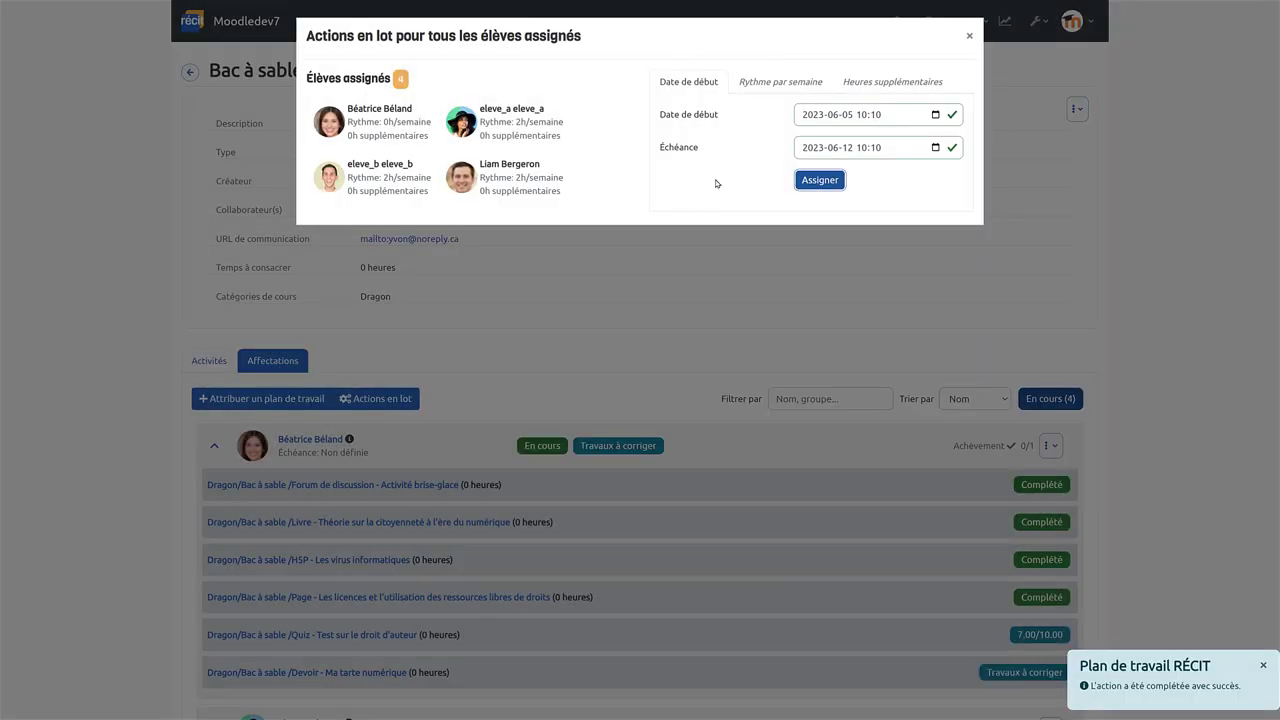
left_click(969, 36)
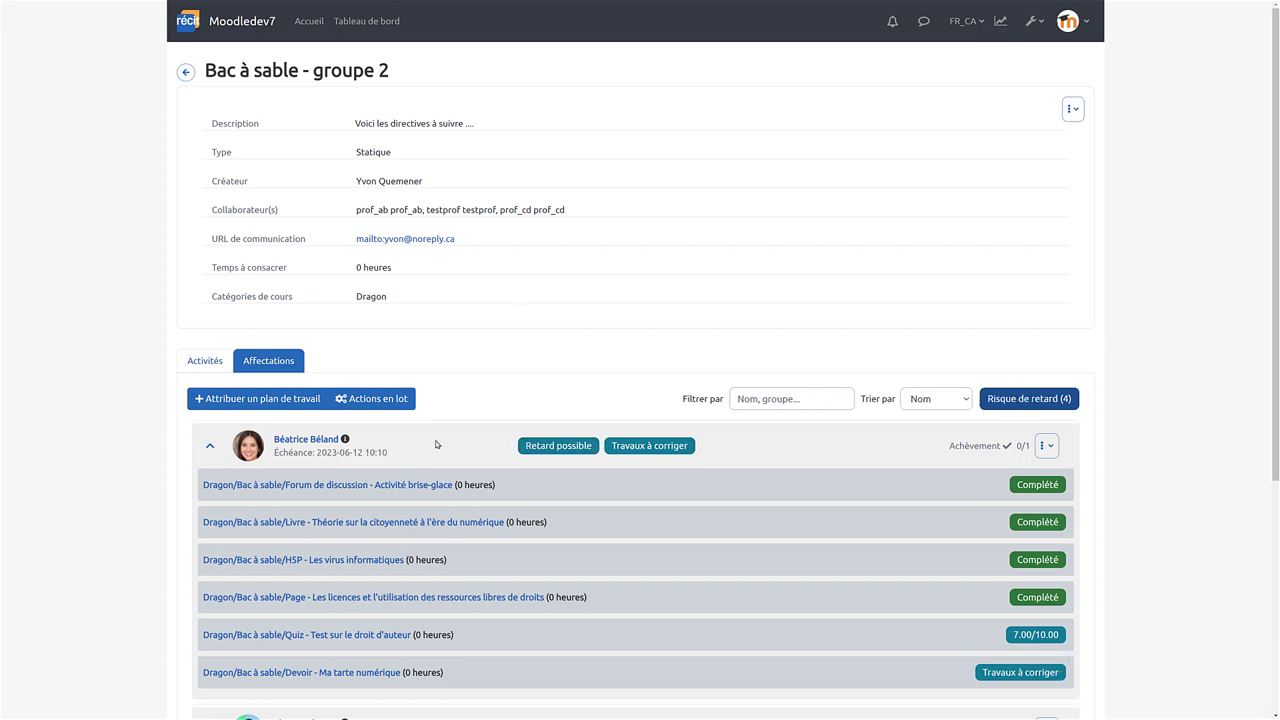
Review the students' due dates and statuses in the work plan's assignments, and return to the list of work plans.
left_click(207, 362)
left_click(289, 362)
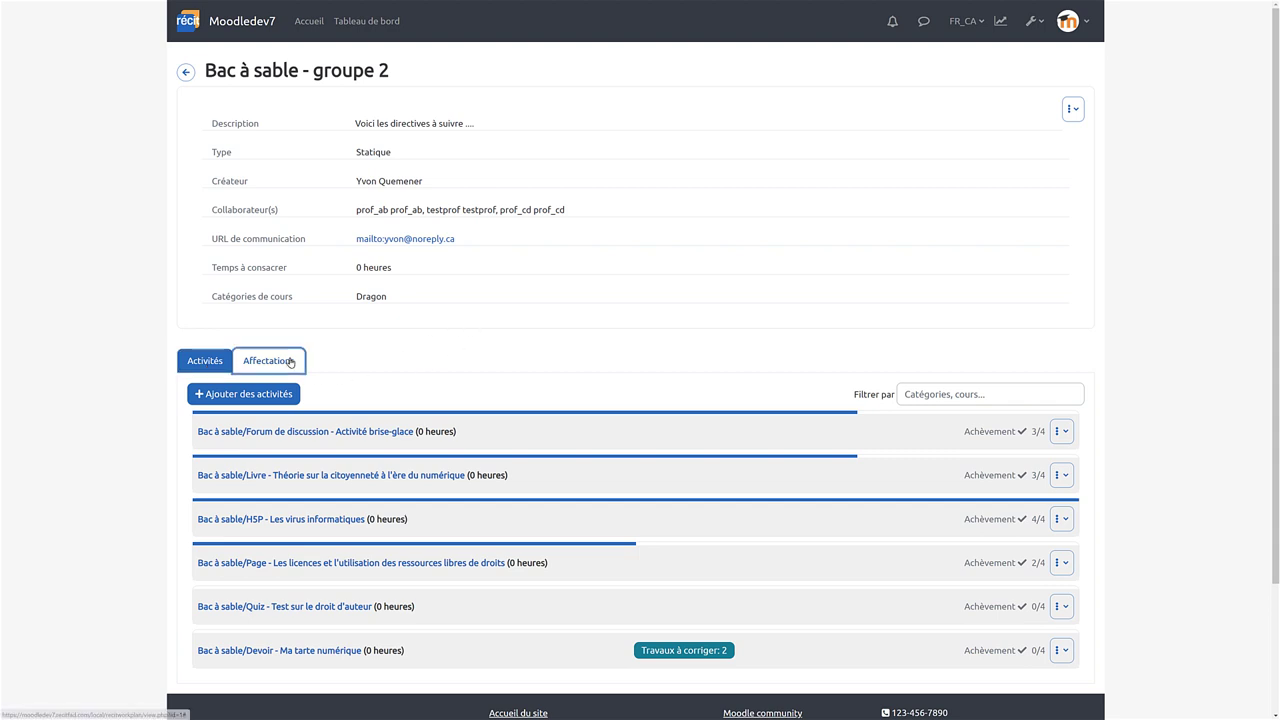
scroll(446, 328, "down", 2)
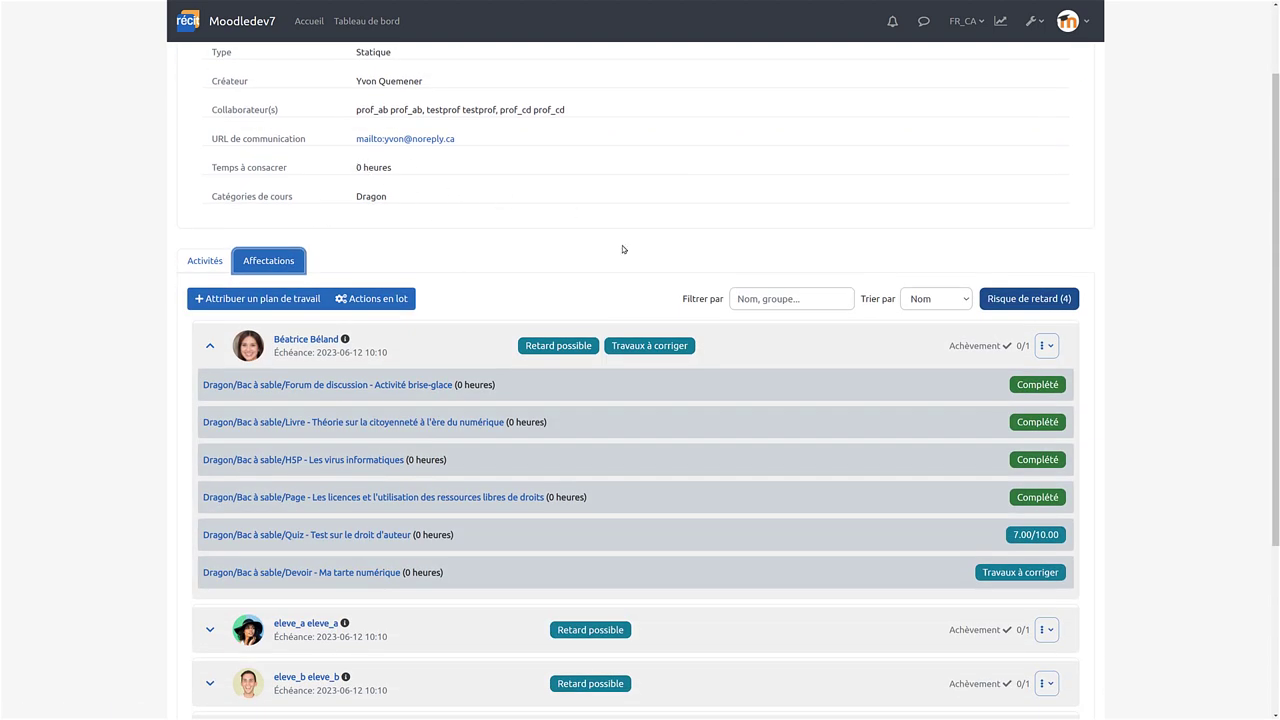
double_click(360, 352)
left_click_drag(345, 352, 338, 352)
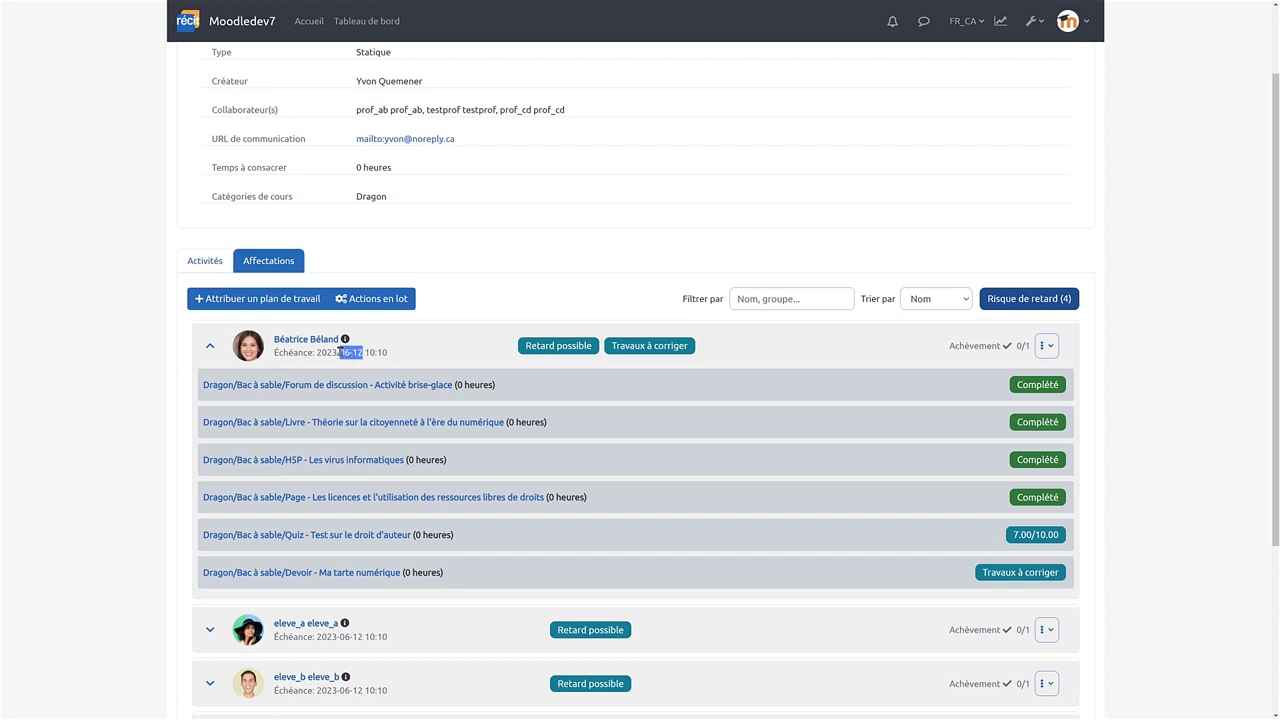
left_click(484, 364)
scroll(771, 570, "down", 2)
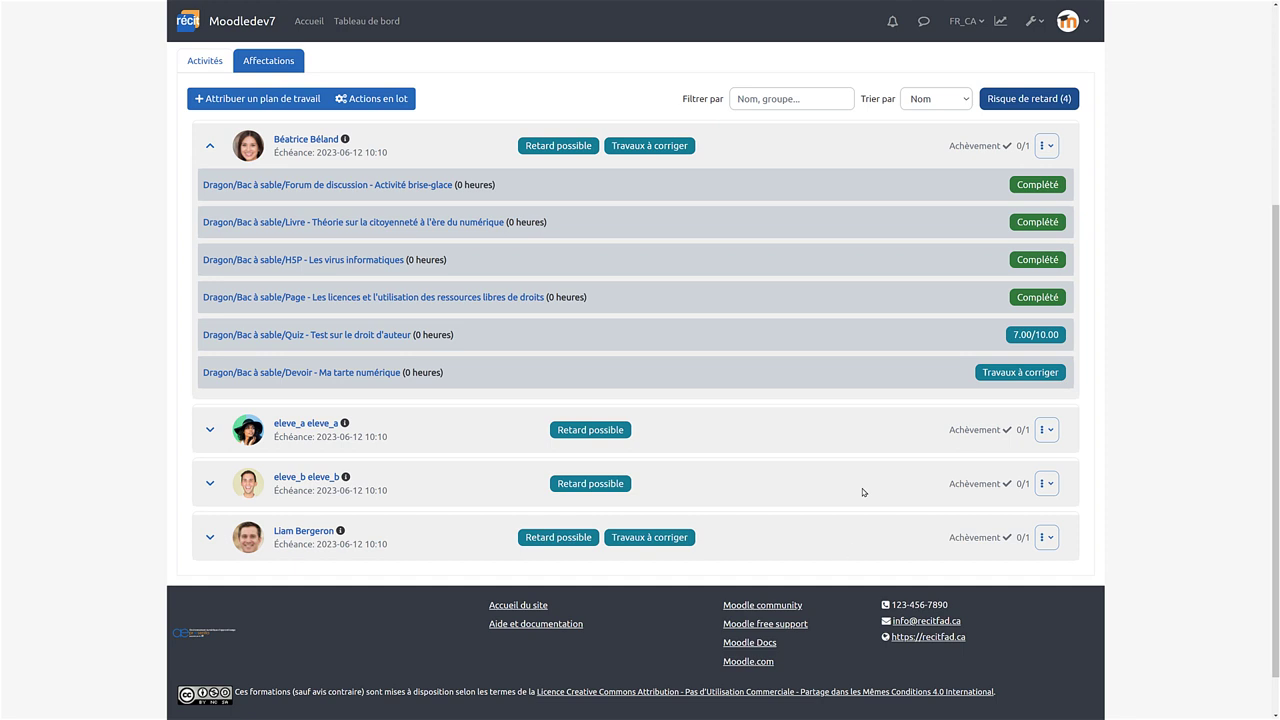
scroll(857, 500, "up", 2)
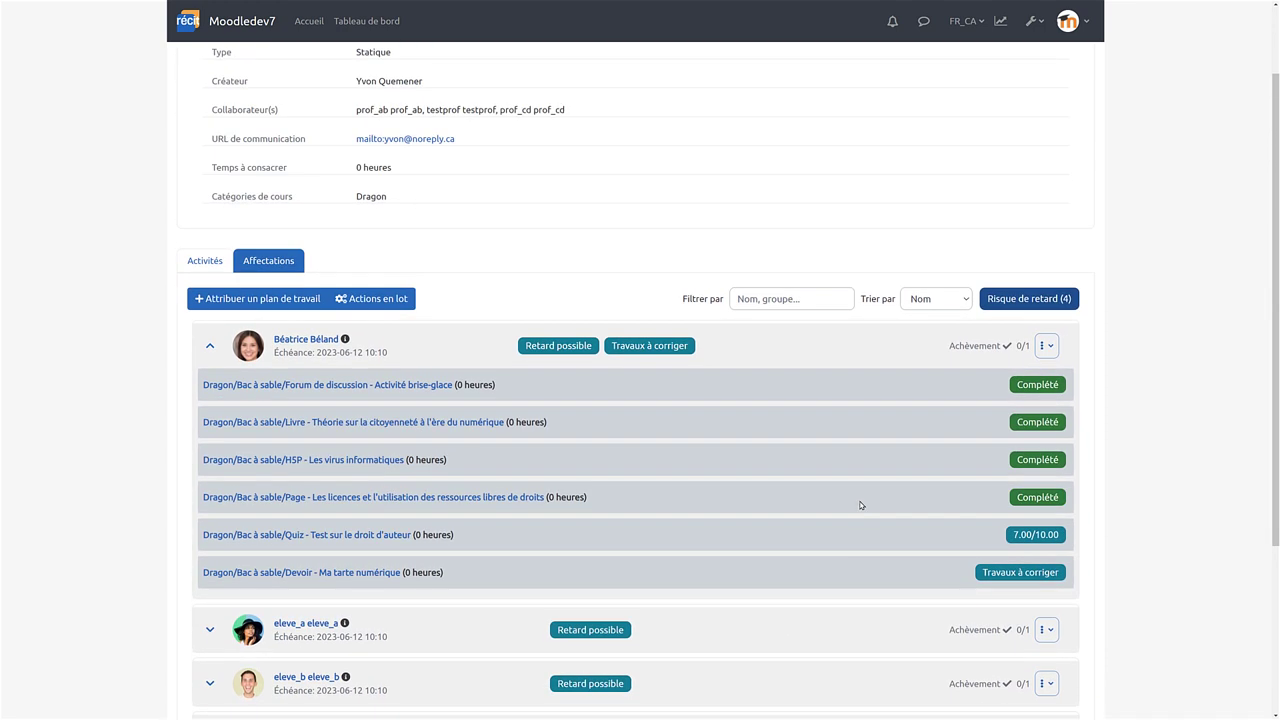
scroll(855, 495, "up", 1)
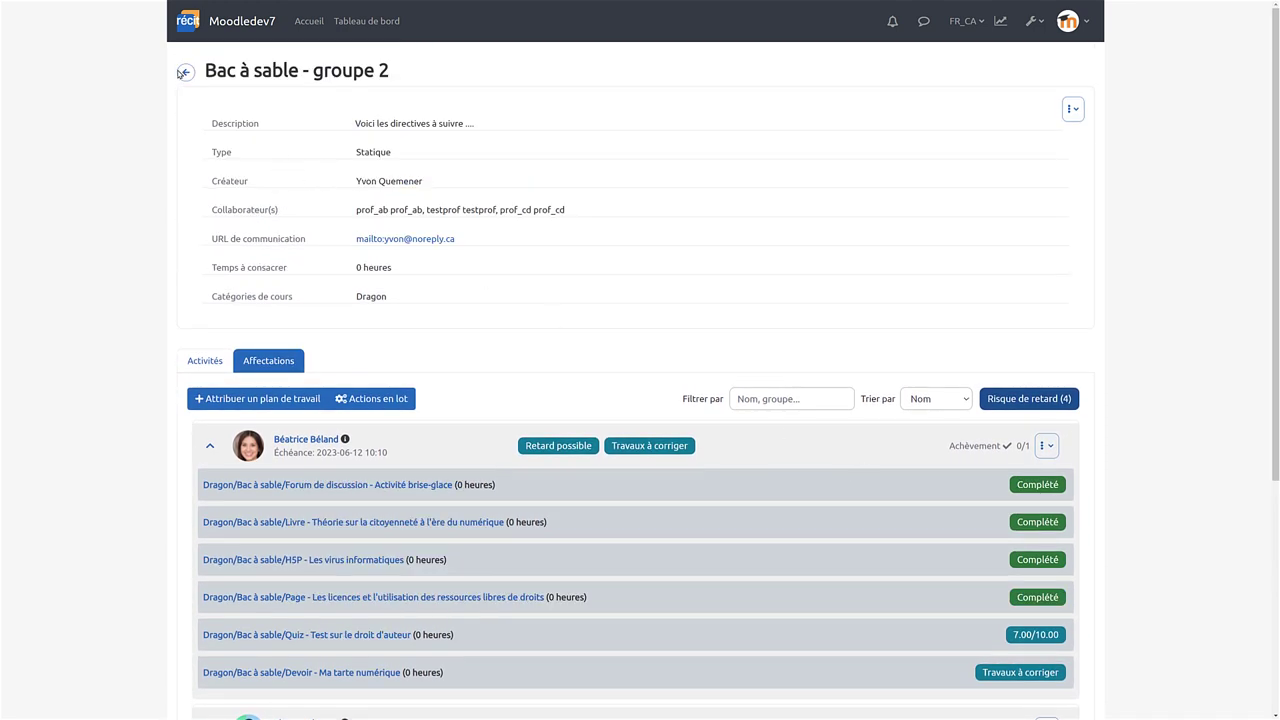
left_click(185, 72)
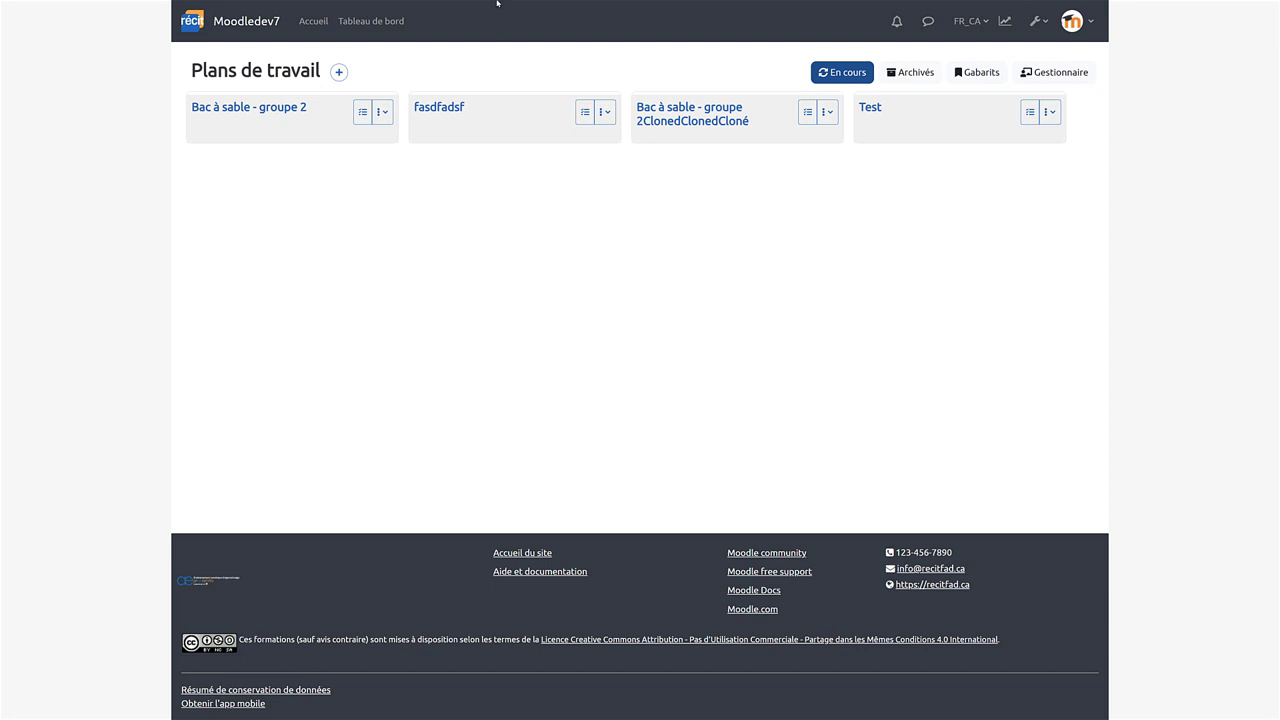
Bring up the GitHub wiki window to view the plugin packages from Step B to Step D, and switch back to Moodle.
mouse_move(506, 11)
left_click_drag(0, 57, 360, 57)
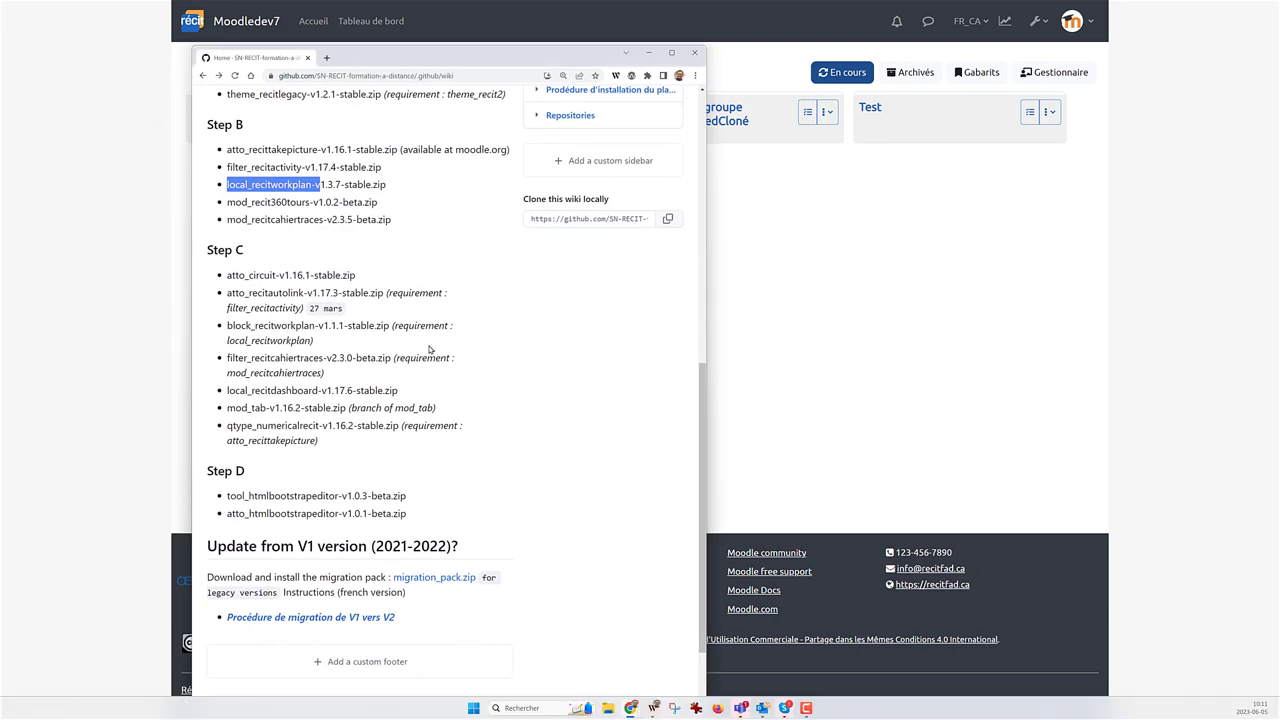
scroll(350, 316, "down", 1)
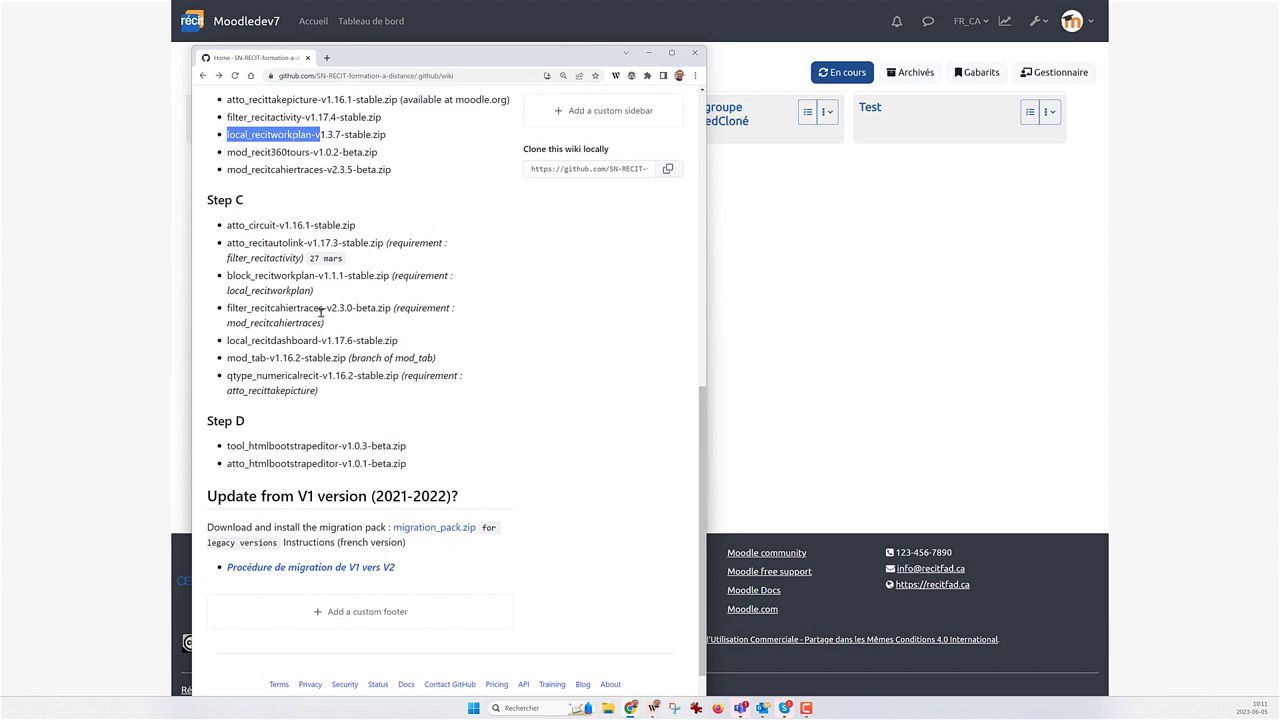
key("alt+Tab")
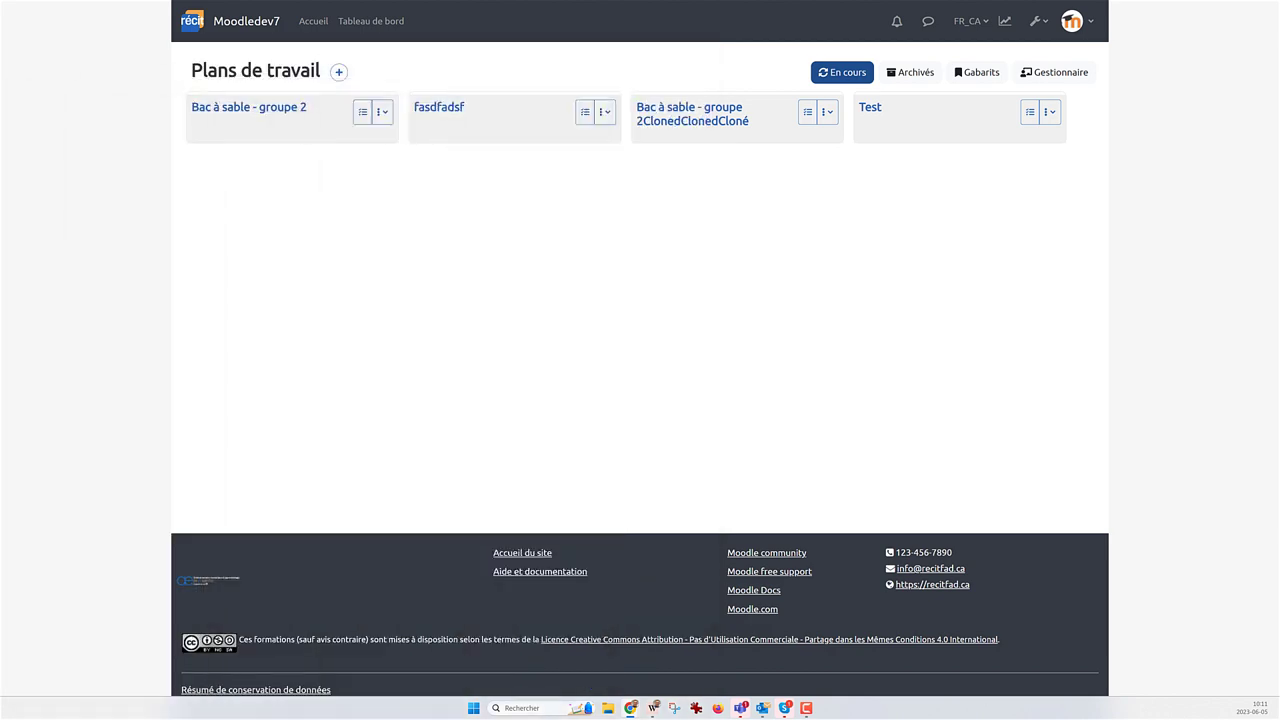
Go to the dashboard and open the Démo RÉCITFAD course from the course overview.
left_click(190, 26)
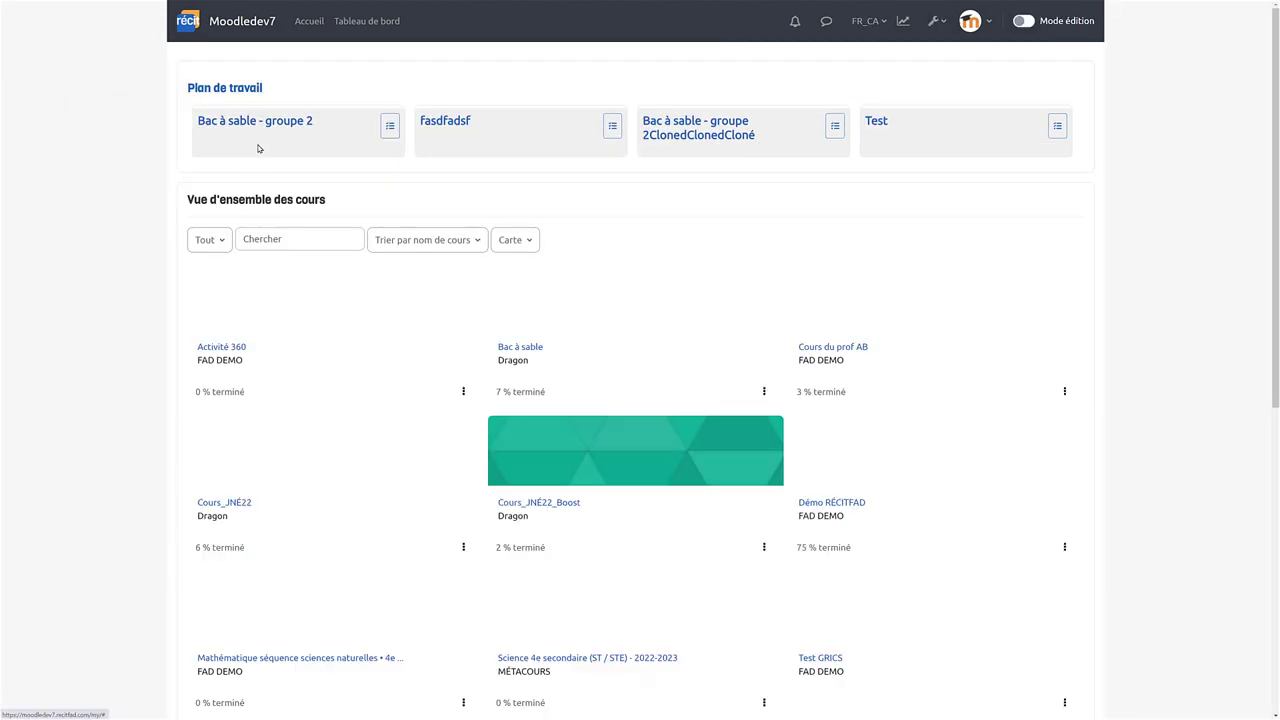
scroll(267, 462, "down", 1)
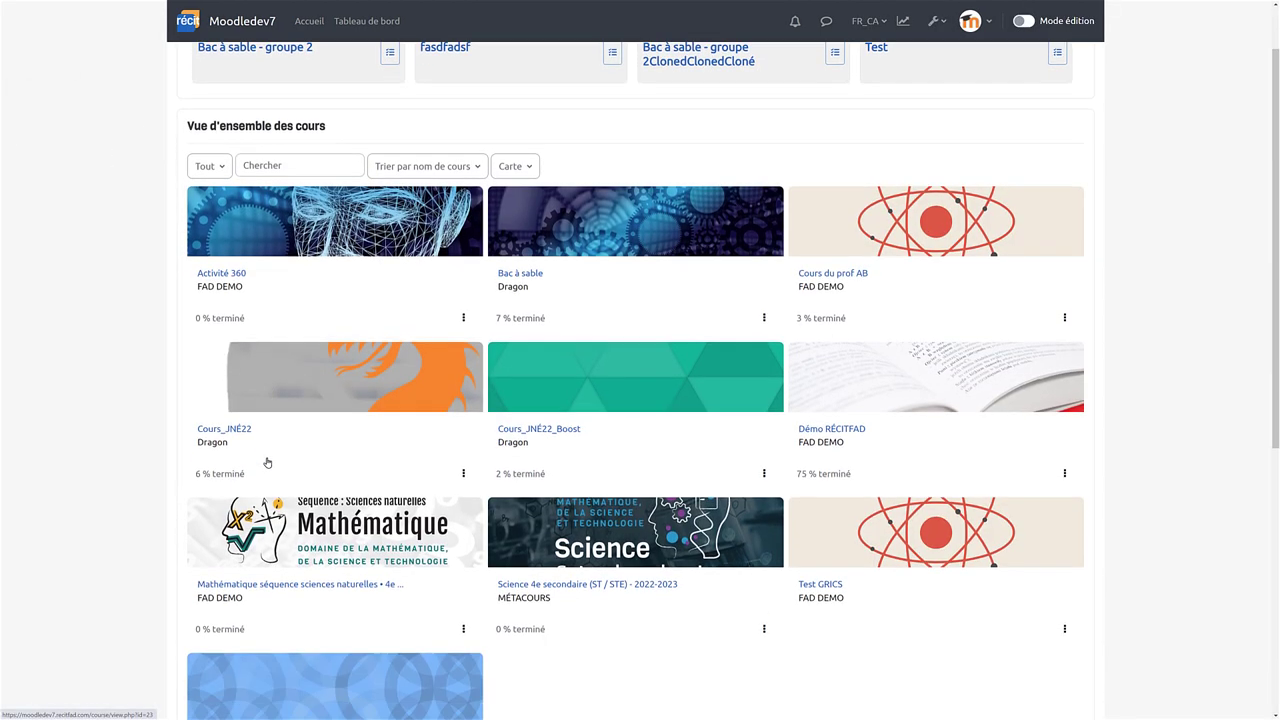
left_click(857, 352)
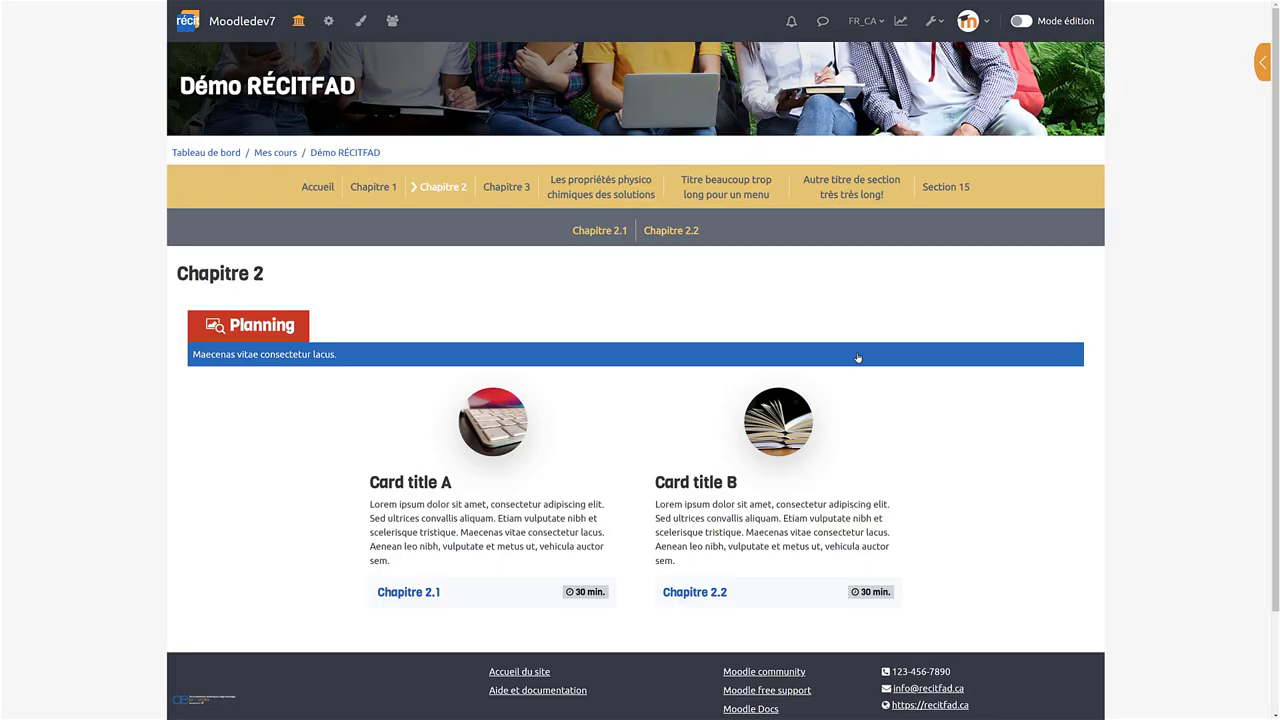
Turn on edit mode in the Démo RÉCITFAD course and open section Chapitre 2.1.
left_click(1028, 24)
scroll(492, 500, "down", 3)
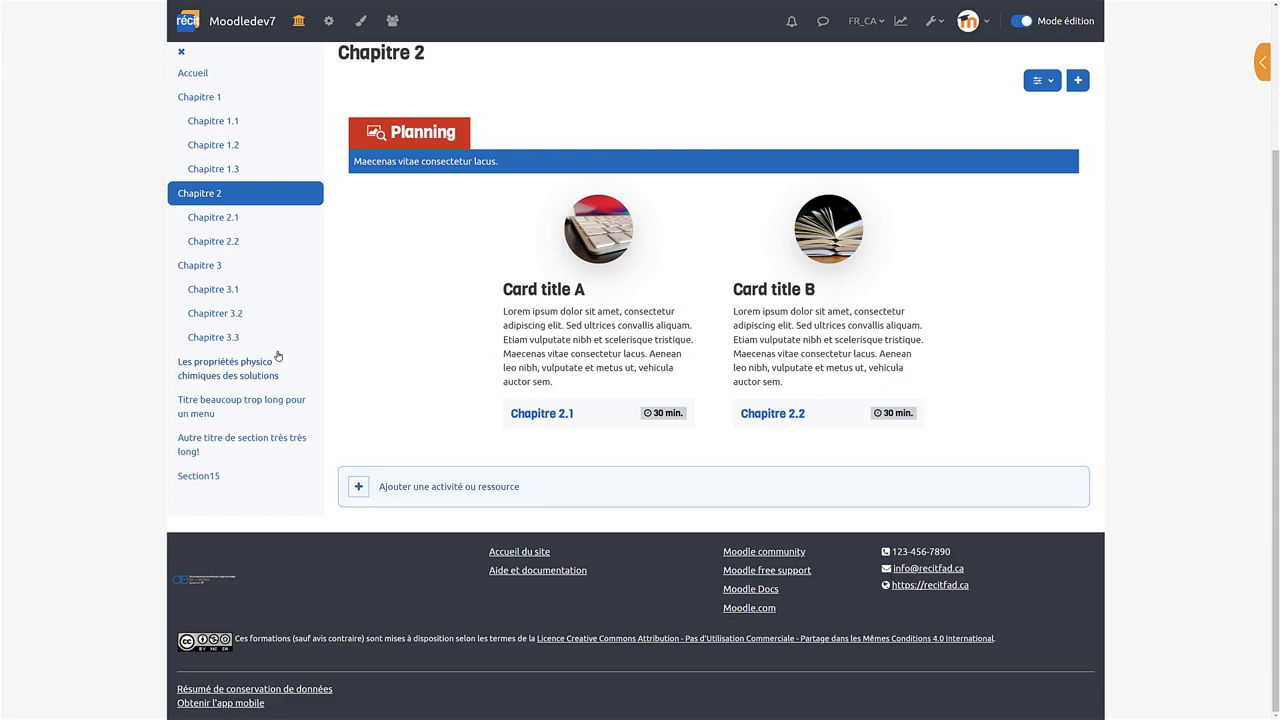
left_click(201, 219)
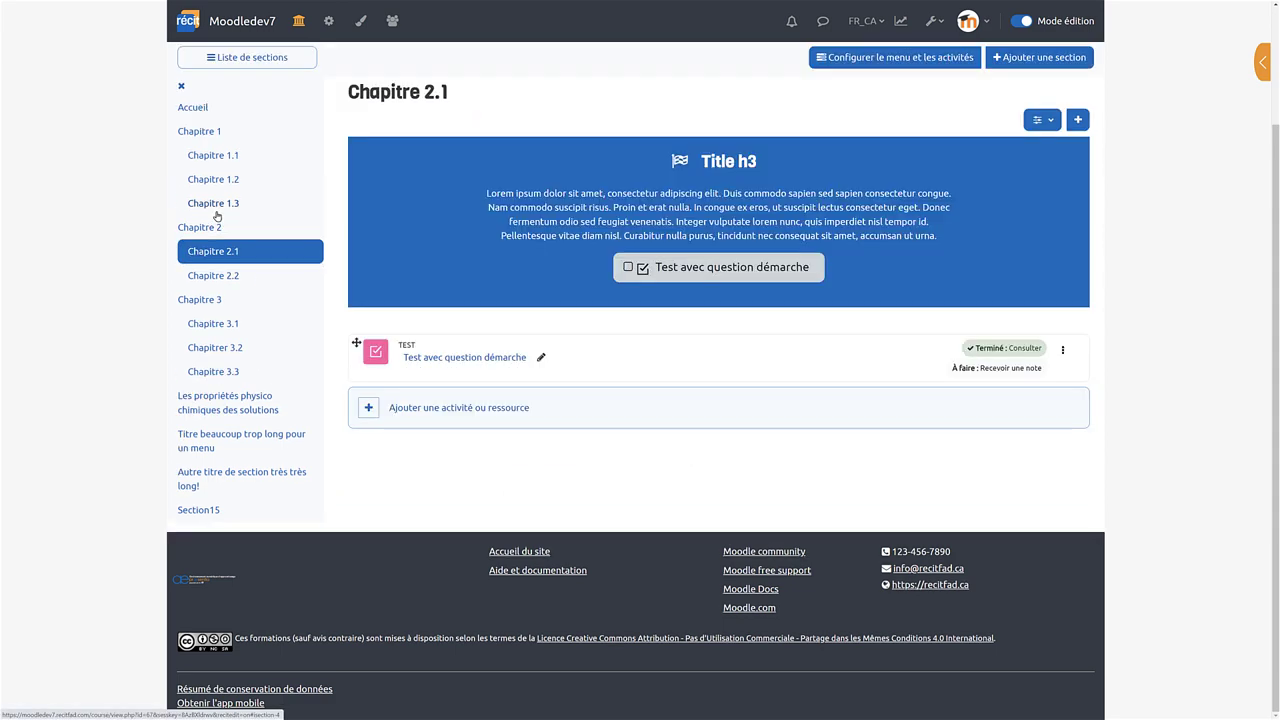
Open the Cahier des traces activity in section Chapitre 1.2 and turn on the activity's own edit mode.
left_click(204, 205)
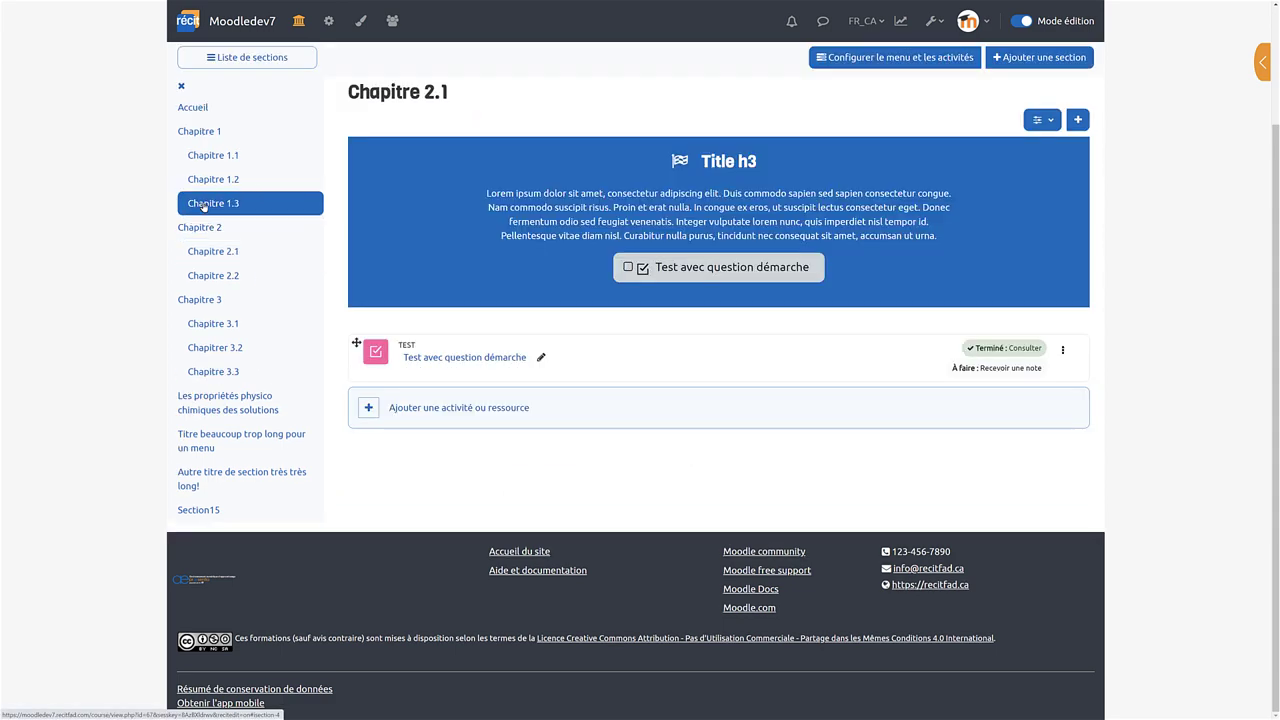
left_click(193, 180)
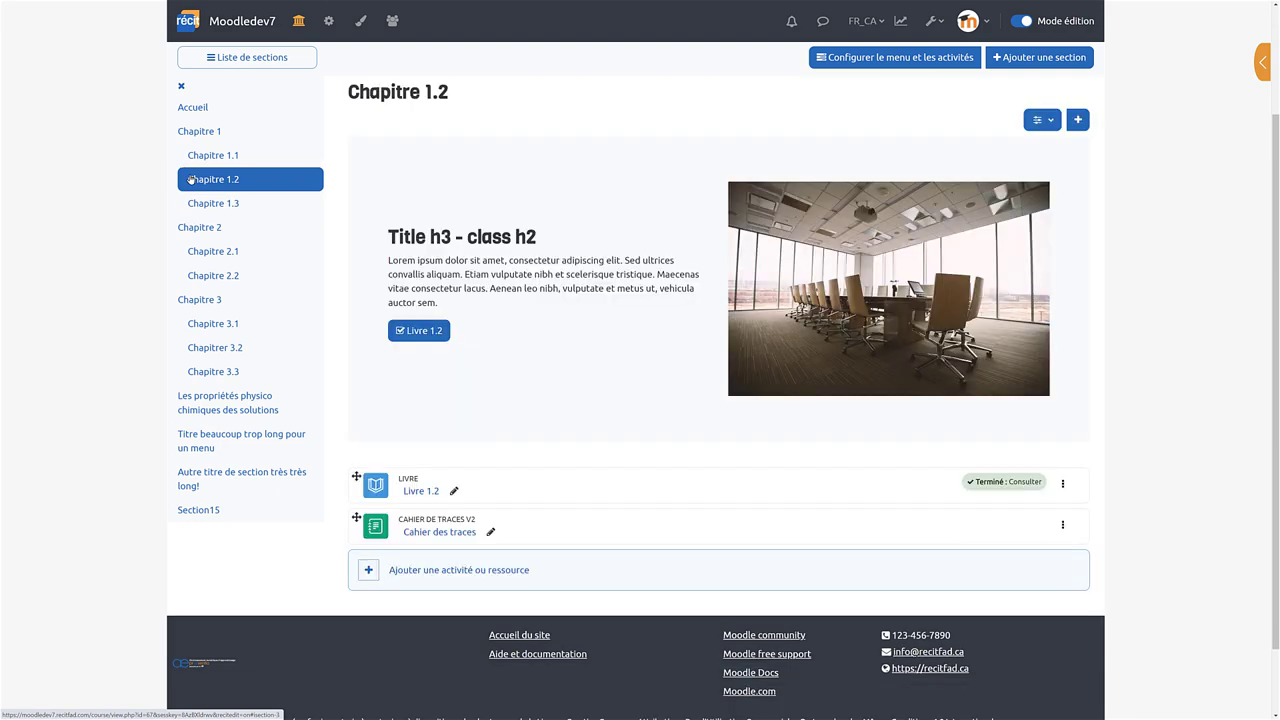
left_click(438, 531)
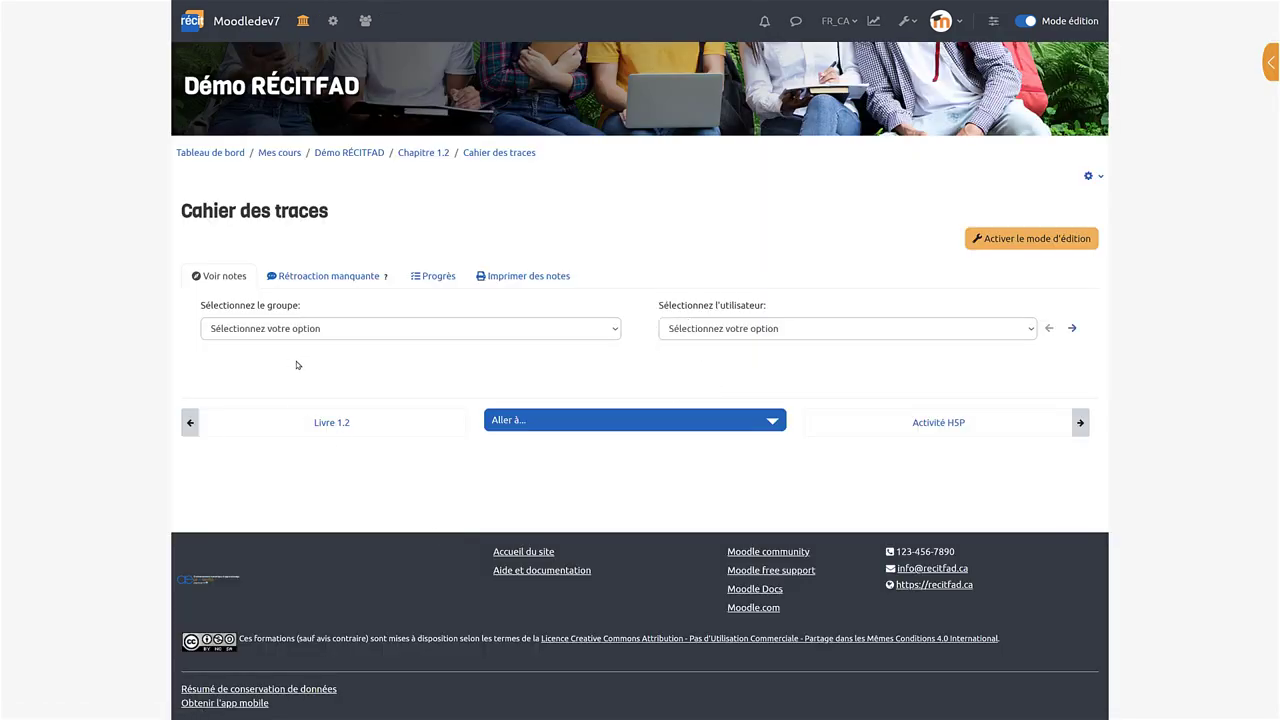
left_click(1029, 242)
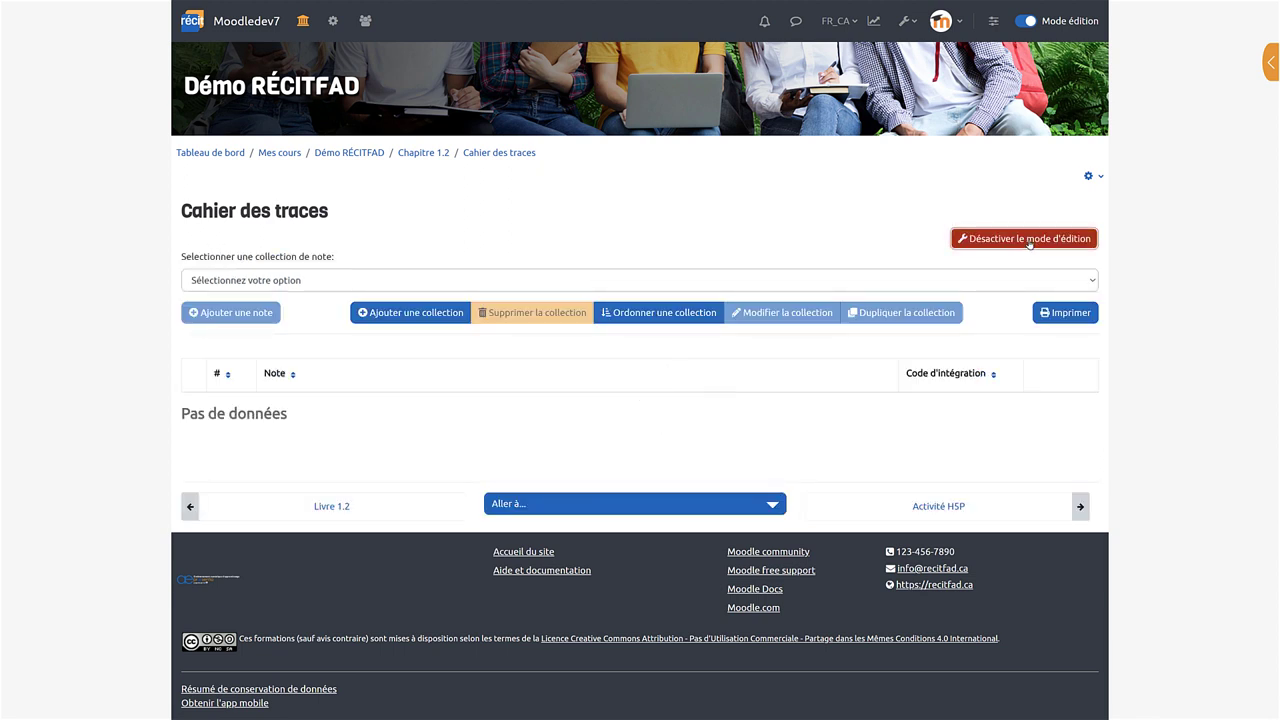
Duplicate the Chapitre 1 note collection and select the duplicated collection to show its notes and integration codes.
left_click(250, 282)
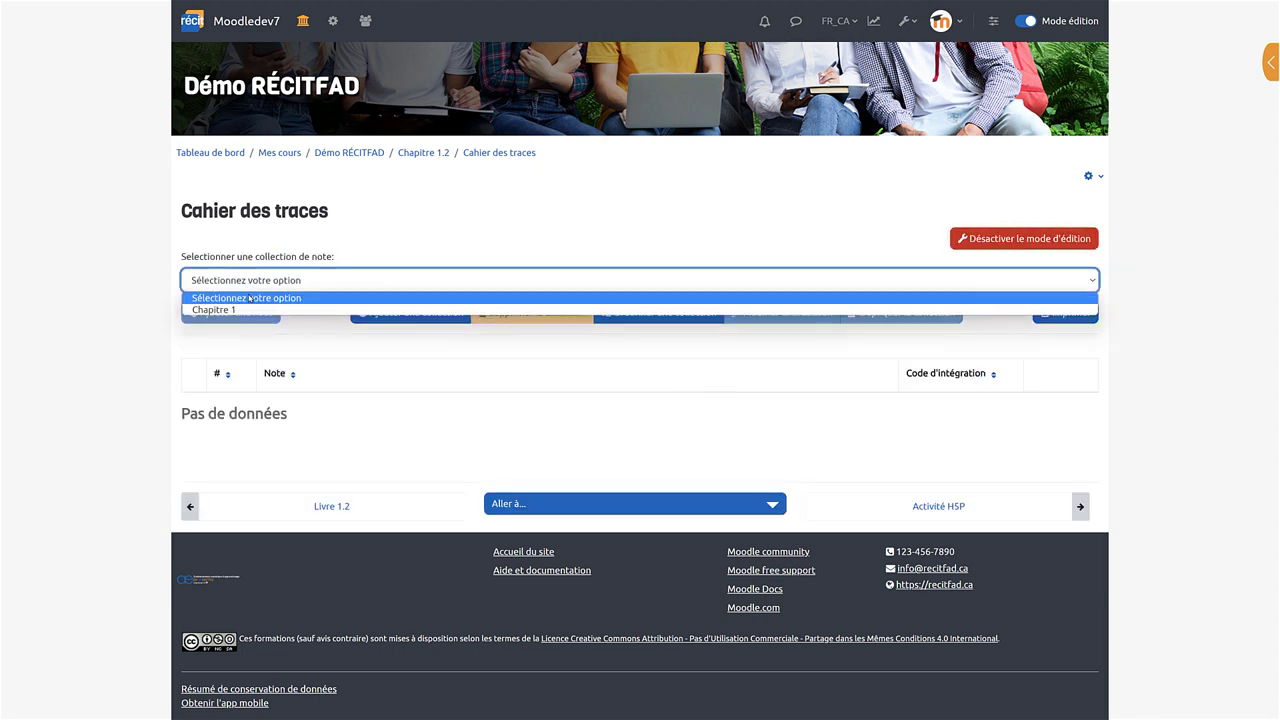
left_click(258, 311)
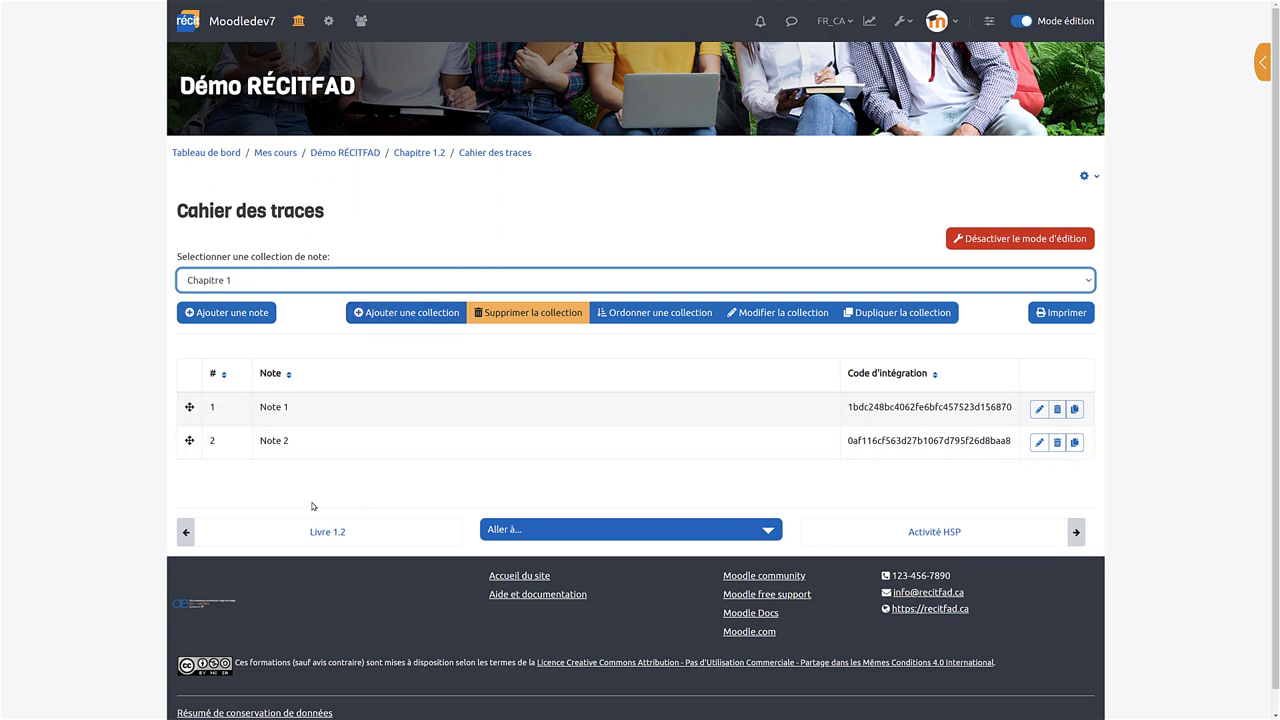
left_click(897, 313)
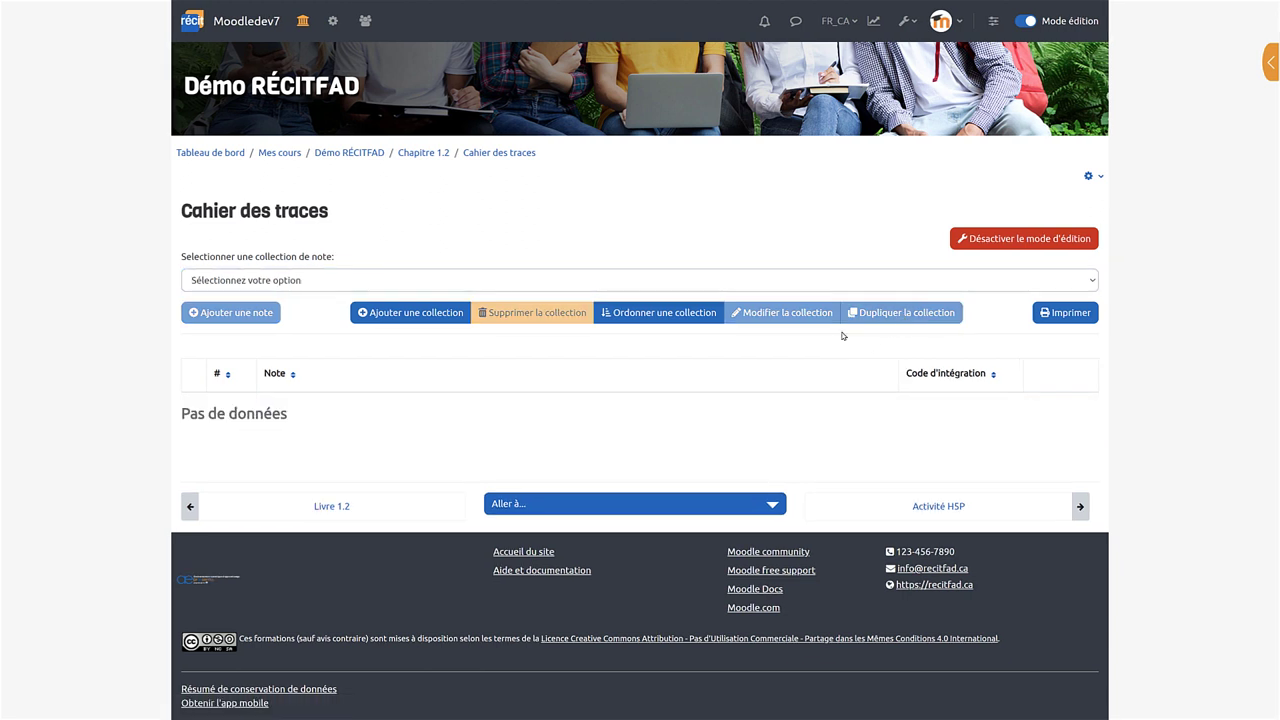
left_click(340, 282)
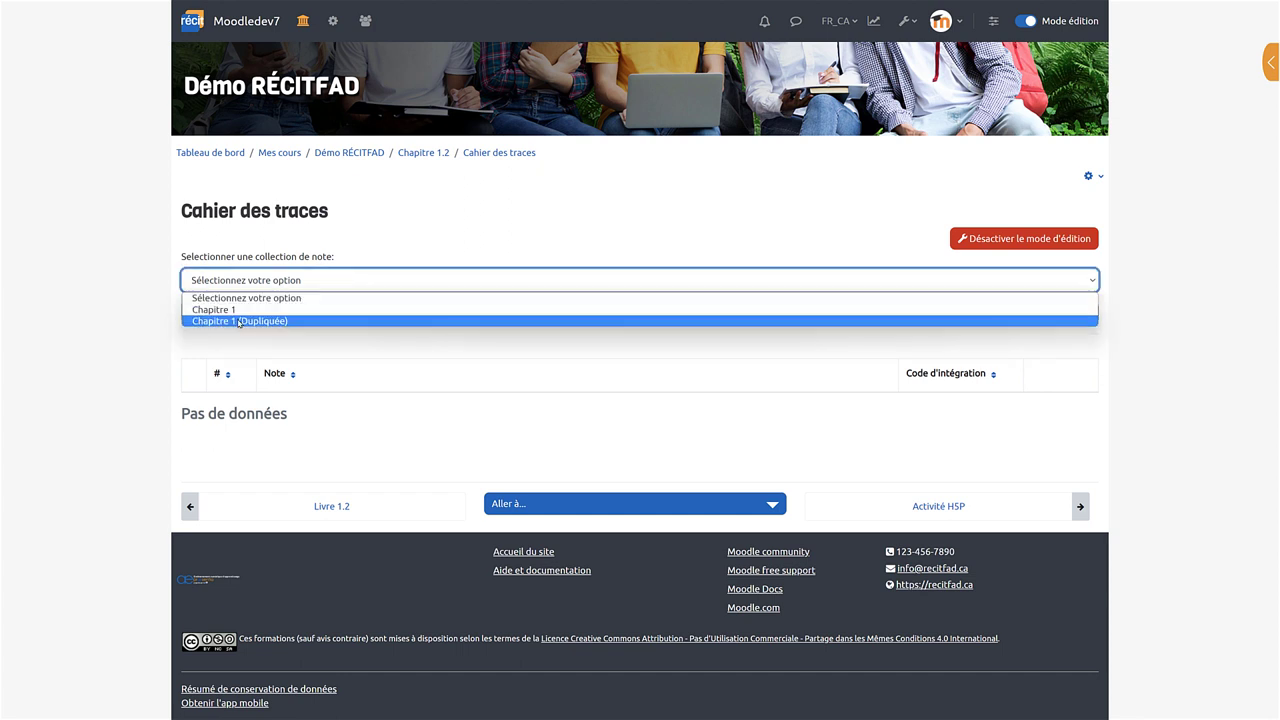
left_click(240, 321)
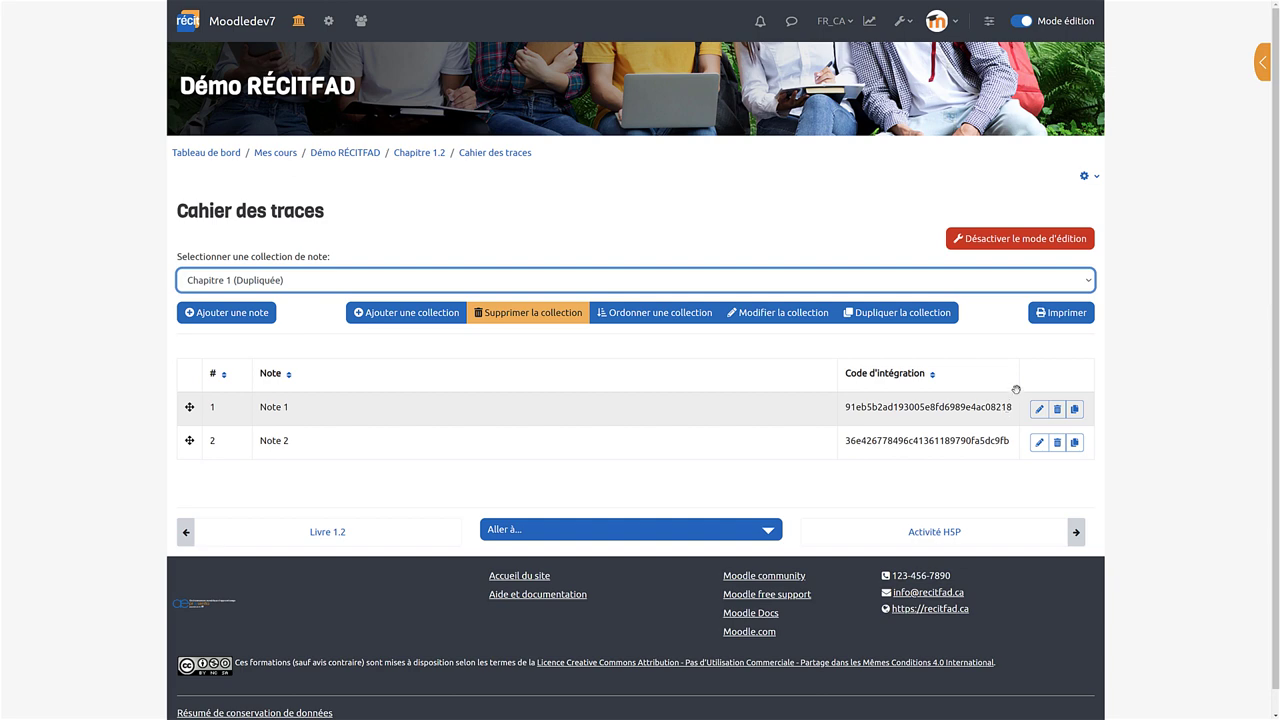
Return to section Chapitre 1.2 and open Livre 1.2 to view the Note 1 field embedded in its first chapter.
left_click(429, 156)
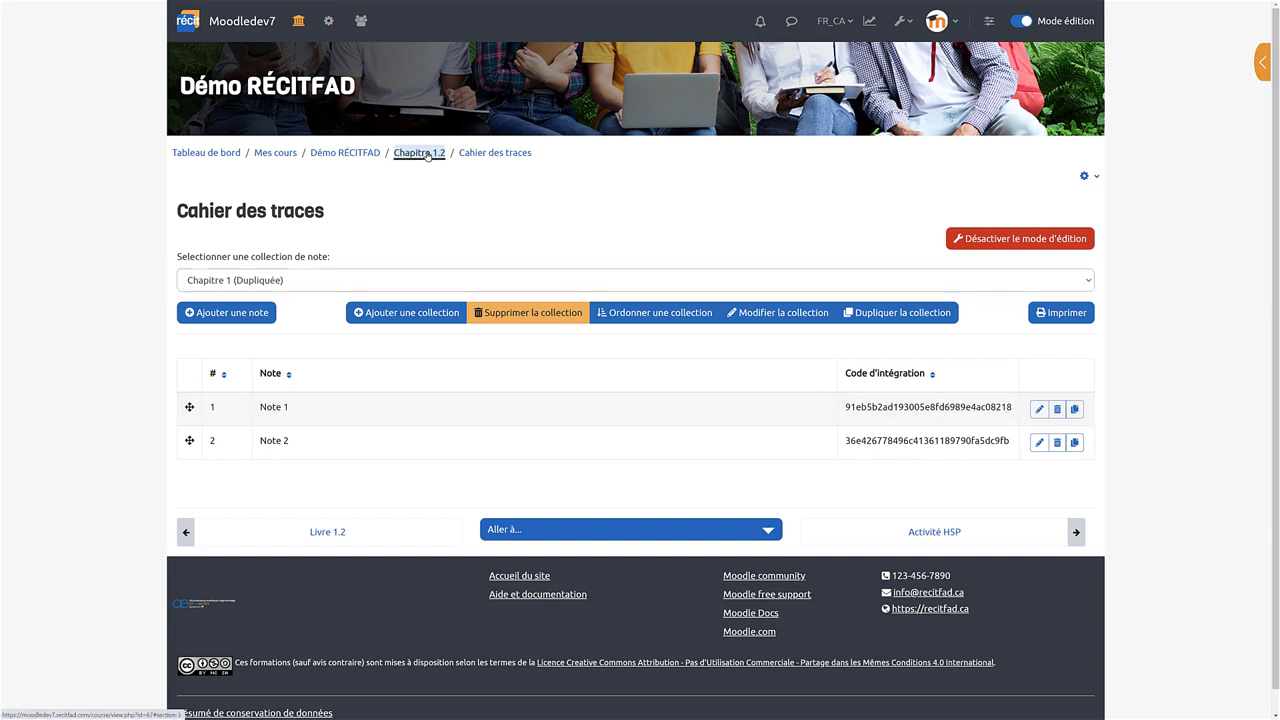
scroll(508, 355, "down", 2)
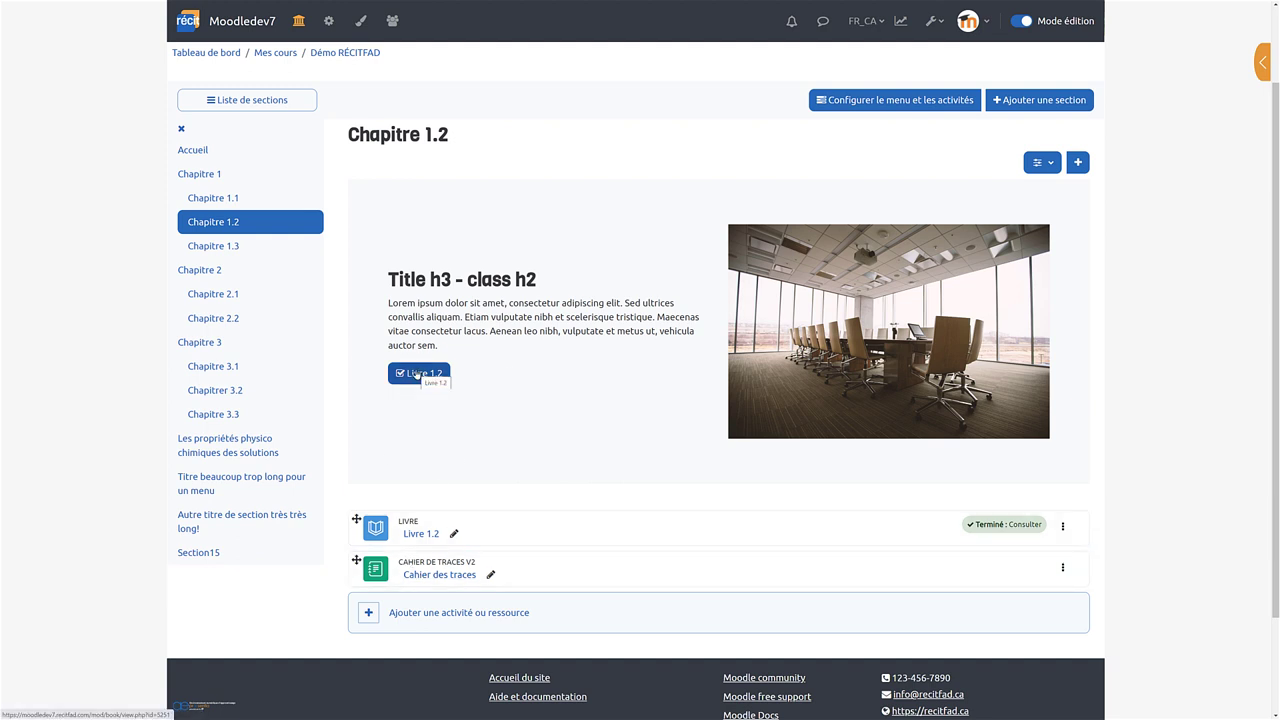
left_click(416, 536)
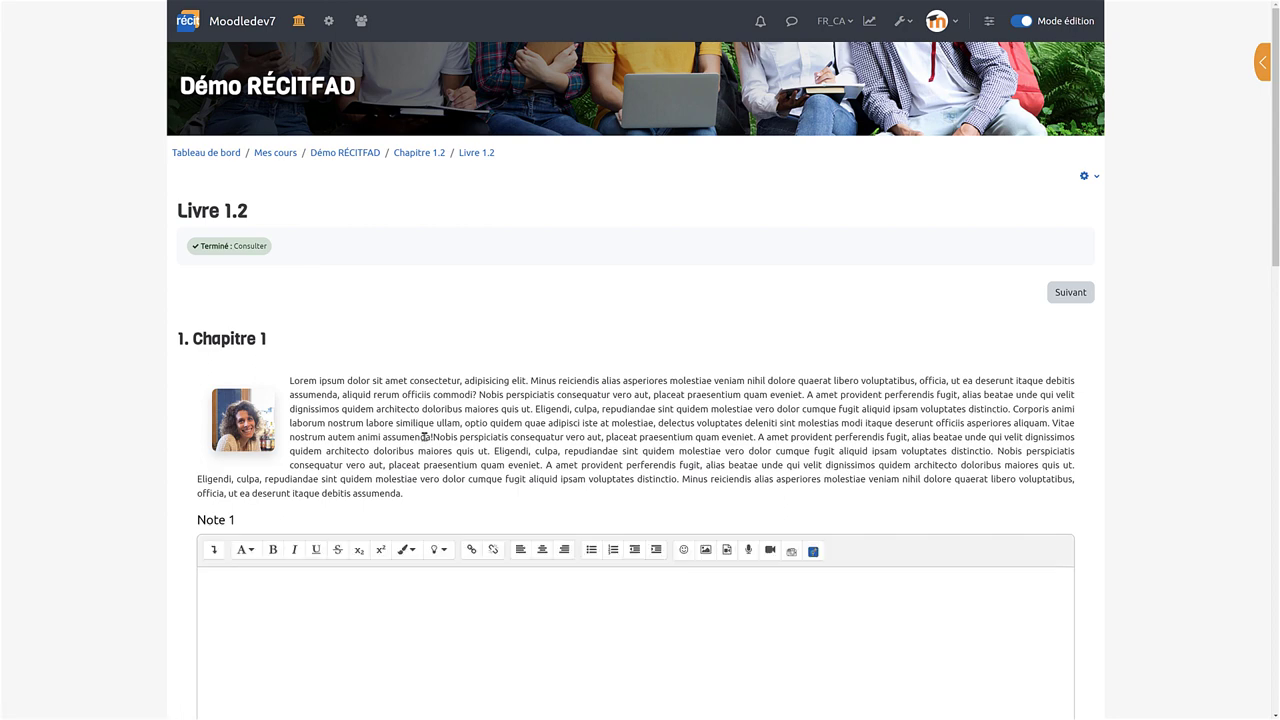
scroll(428, 357, "down", 3)
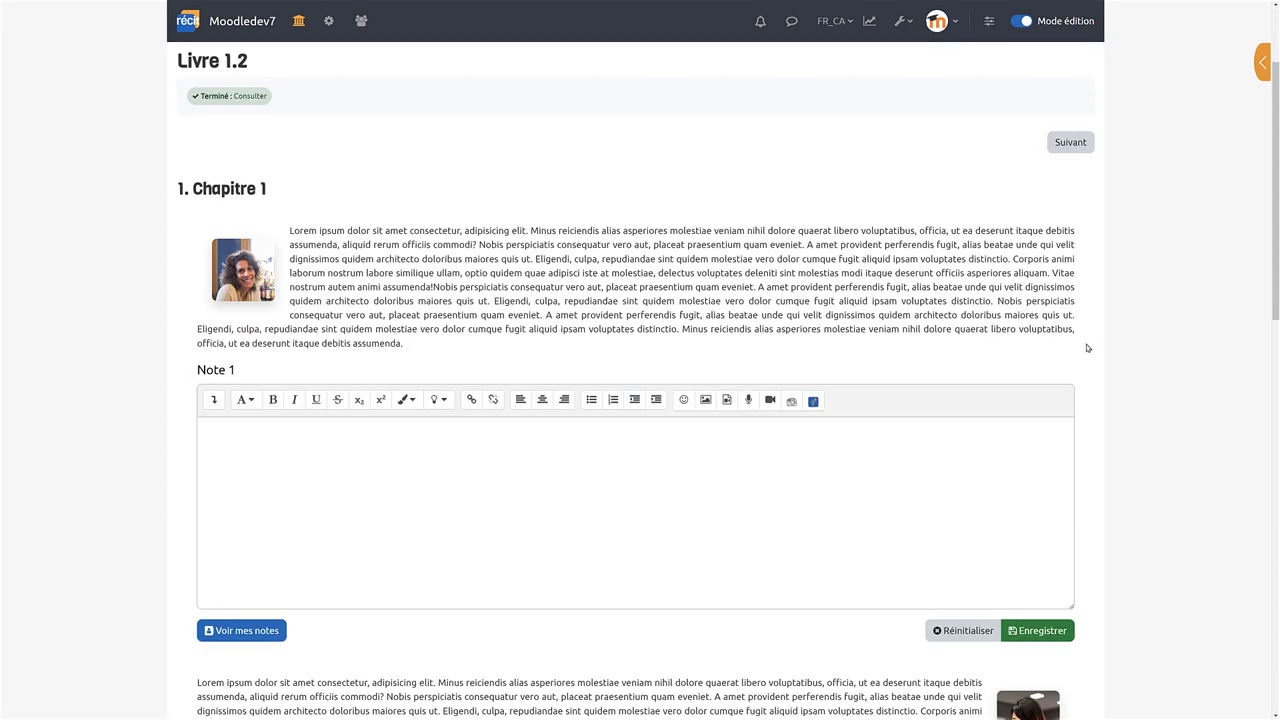